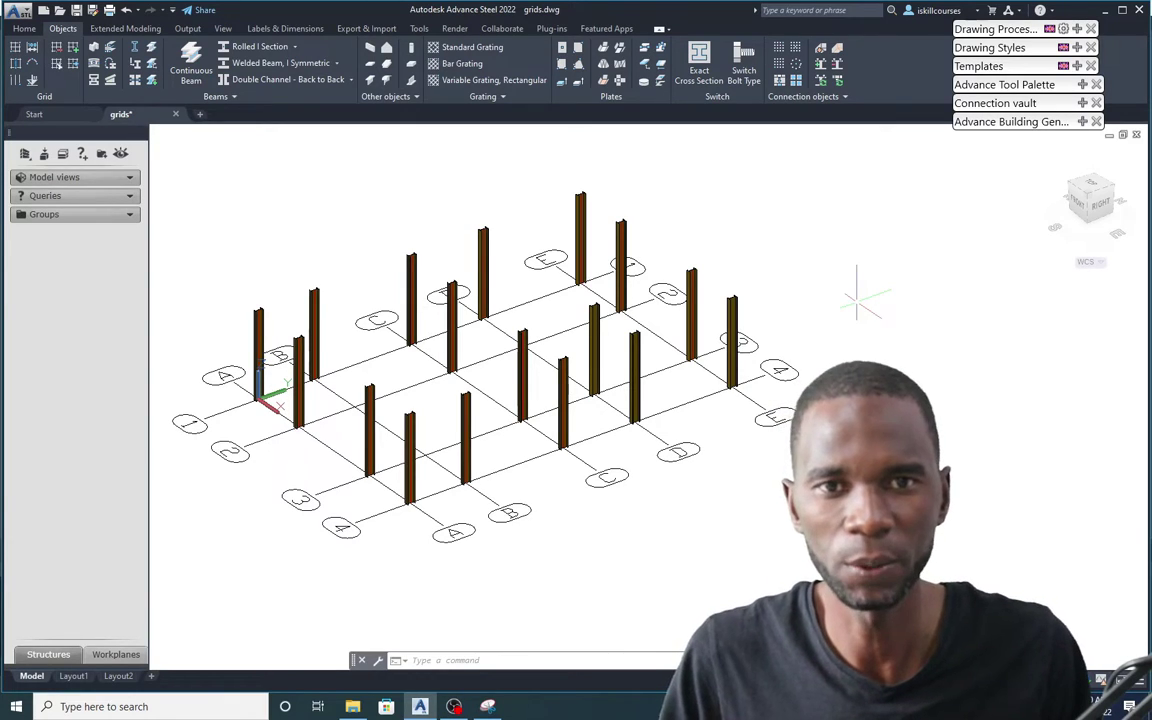
pyautogui.scroll(1, 775, 395)
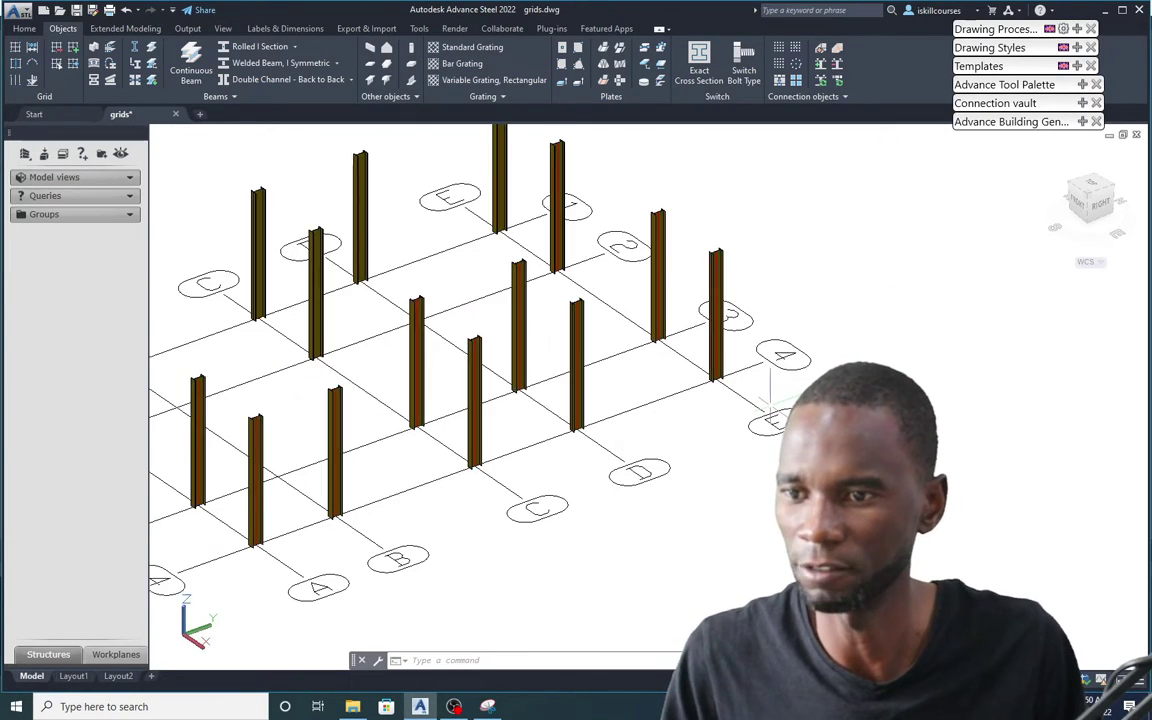
pyautogui.scroll(-4, 700, 393)
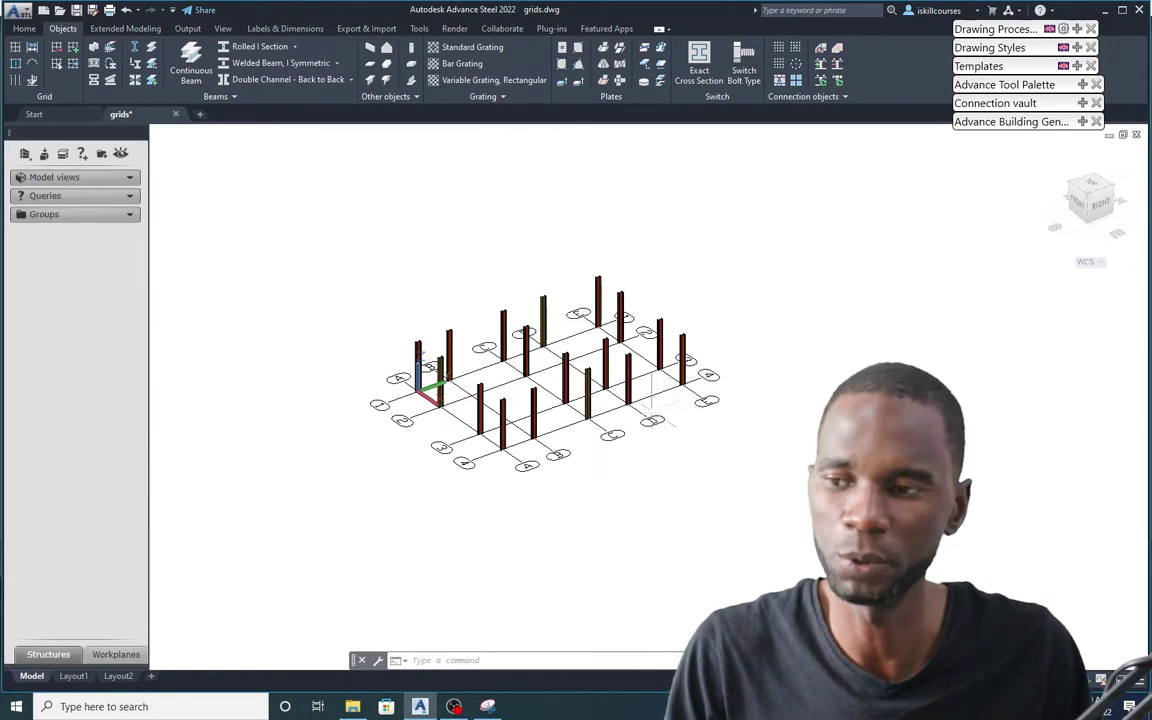
pyautogui.scroll(3, 650, 405)
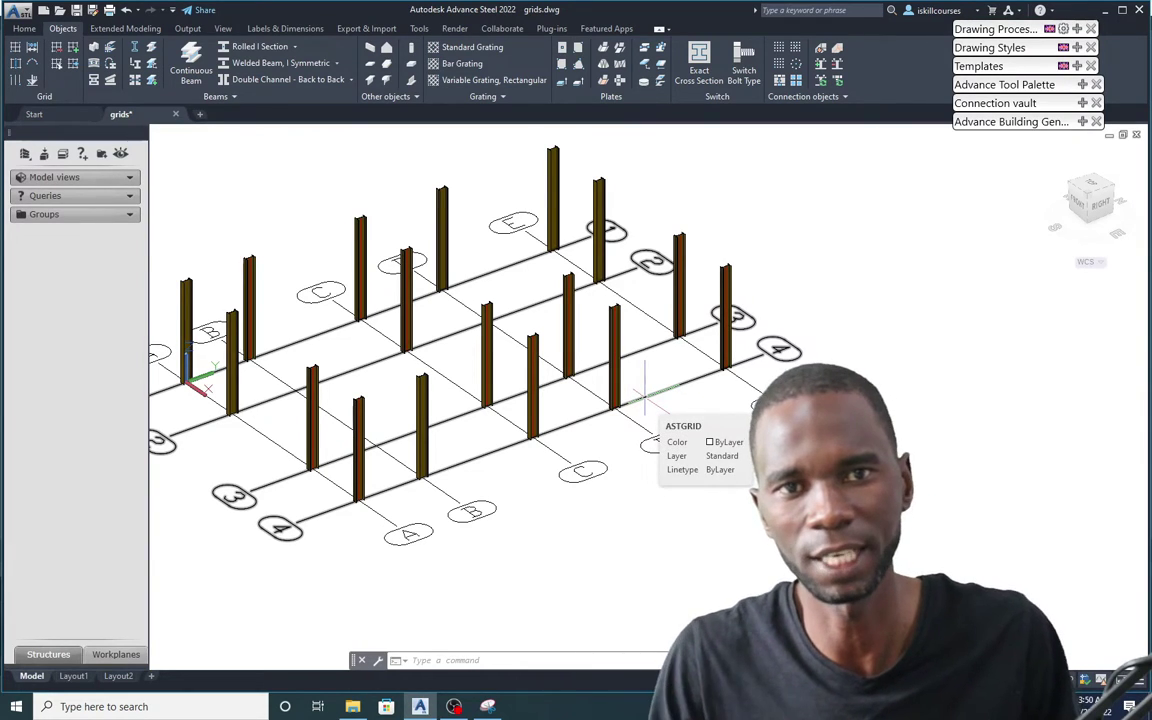
pyautogui.scroll(-4, 645, 395)
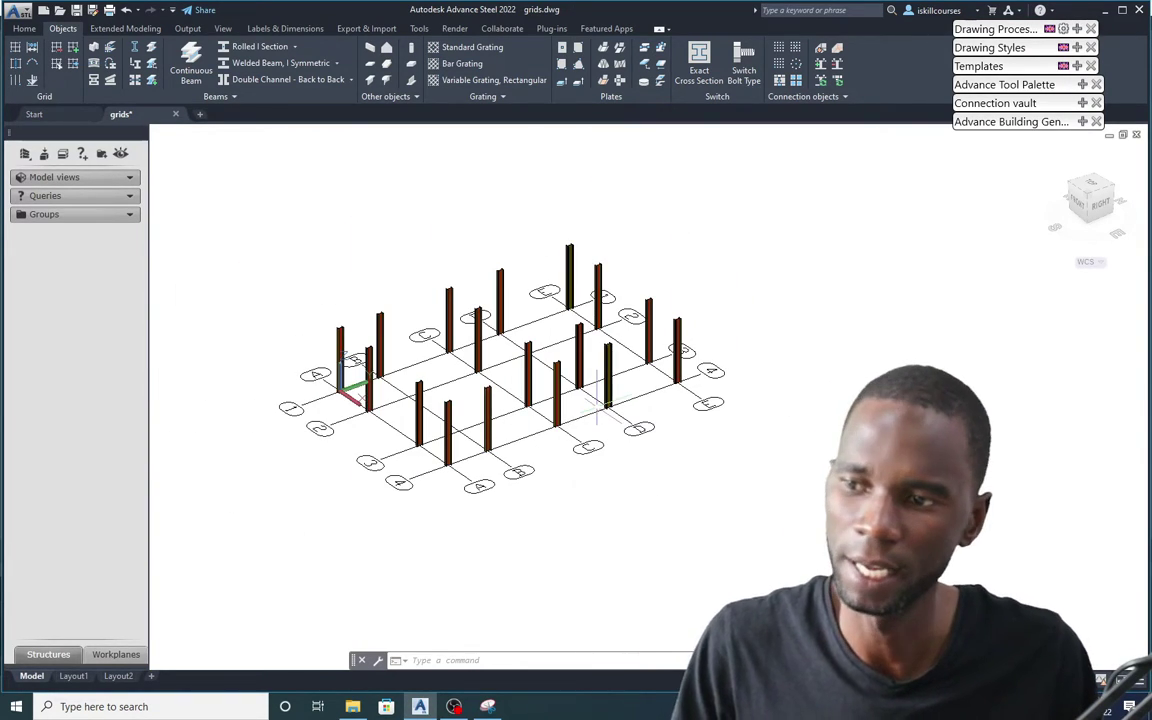
pyautogui.scroll(3, 585, 422)
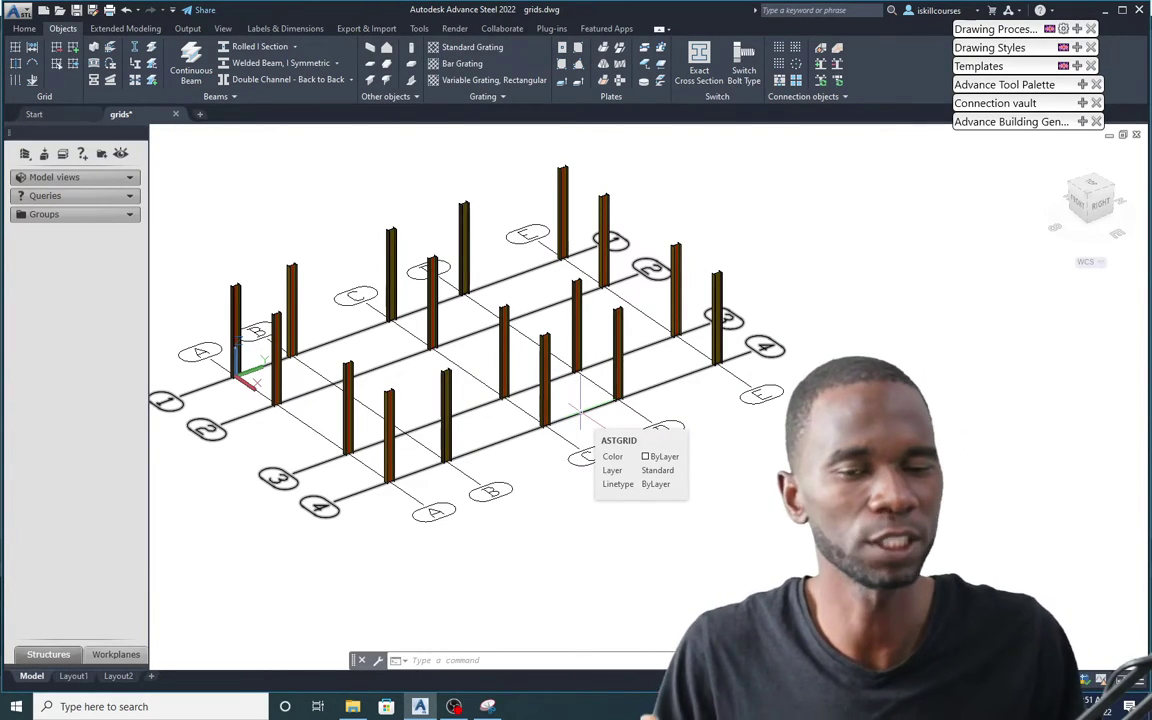
pyautogui.scroll(-3, 581, 408)
pyautogui.scroll(2, 611, 388)
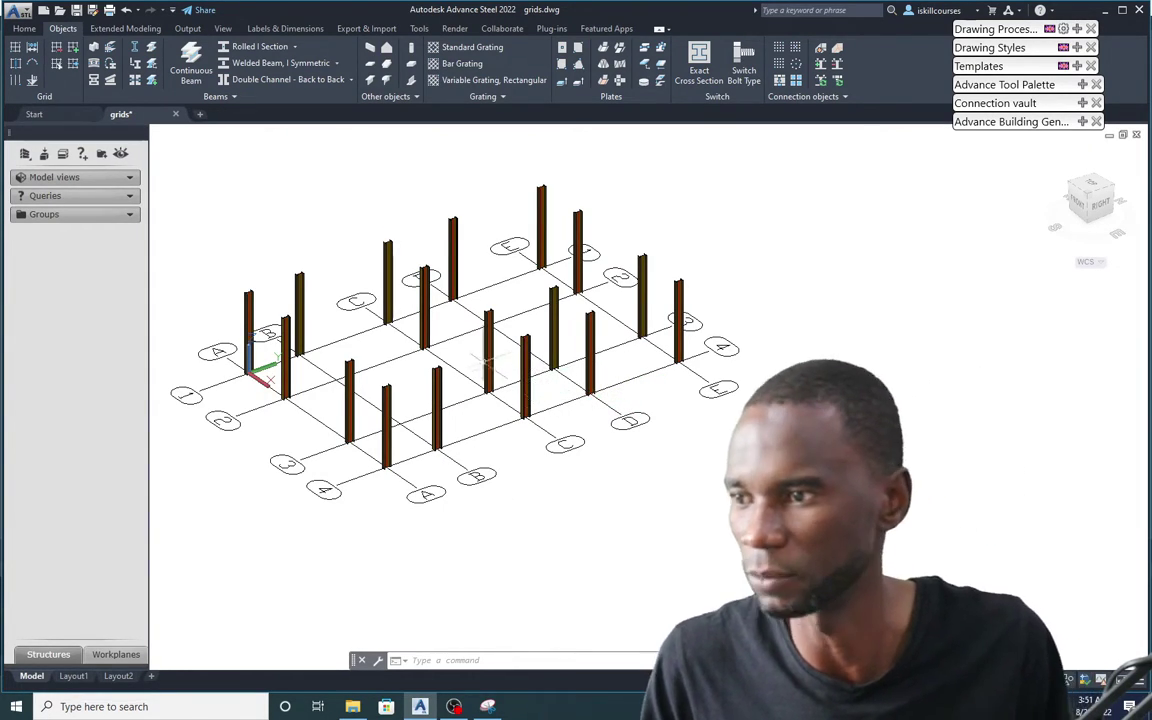
pyautogui.scroll(-3, 485, 358)
pyautogui.scroll(2, 532, 363)
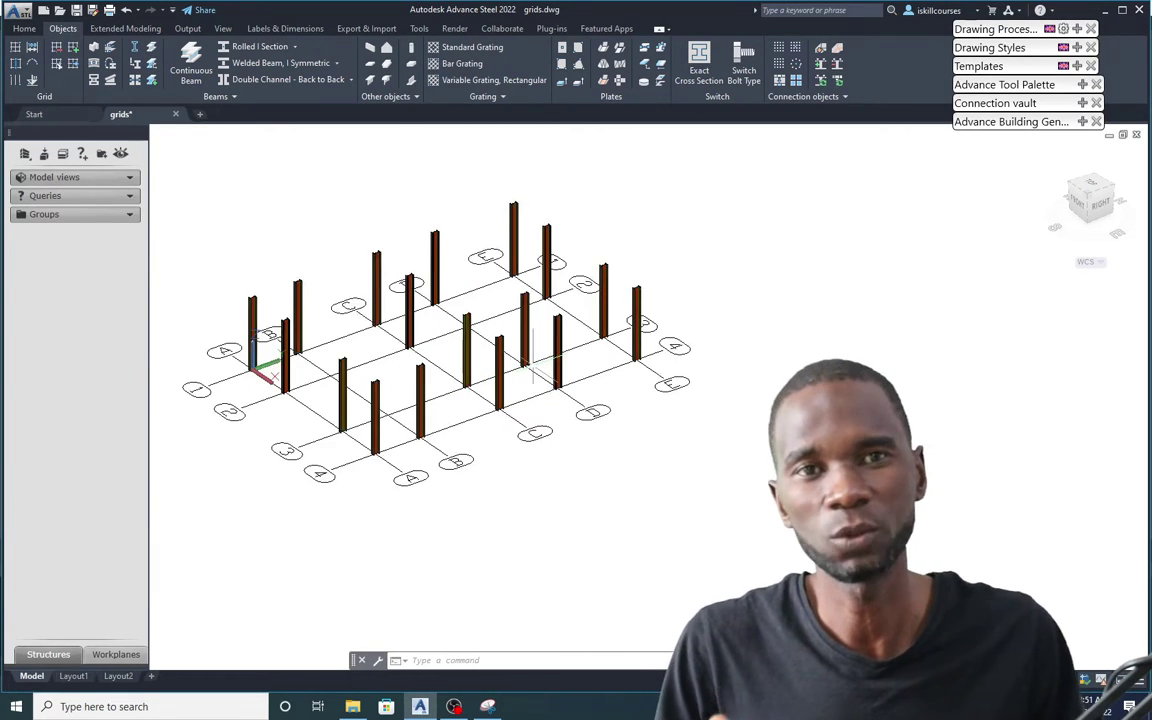
pyautogui.moveTo(535, 365)
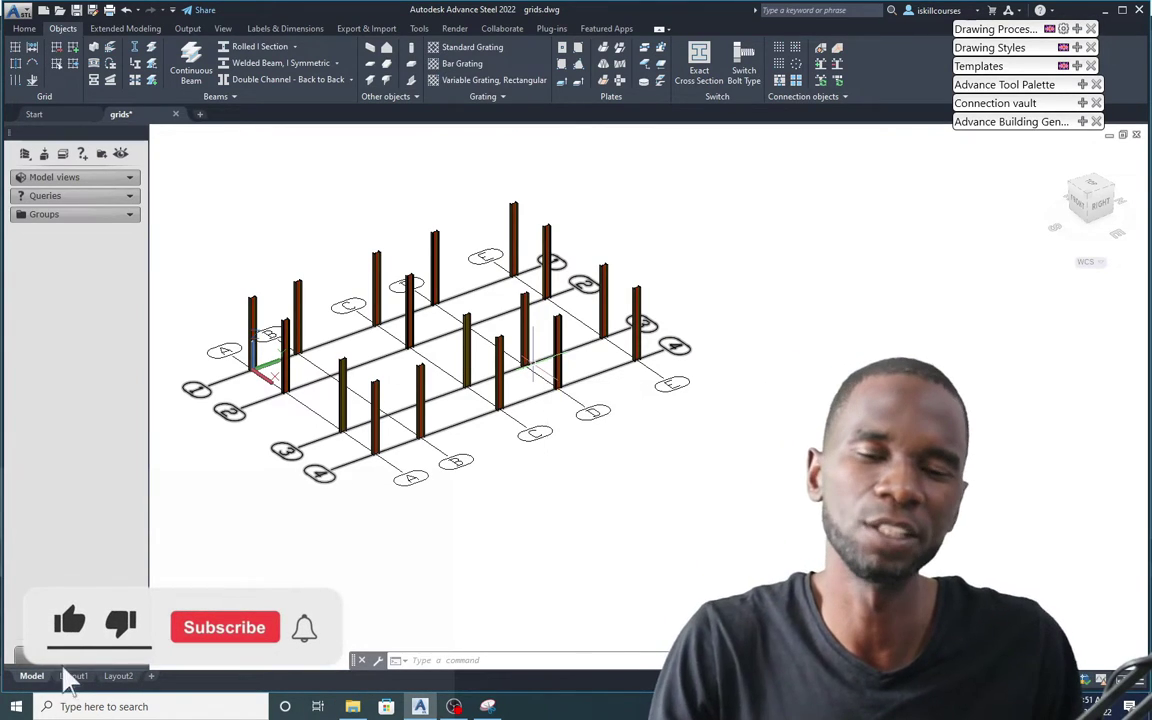
pyautogui.scroll(-3, 525, 378)
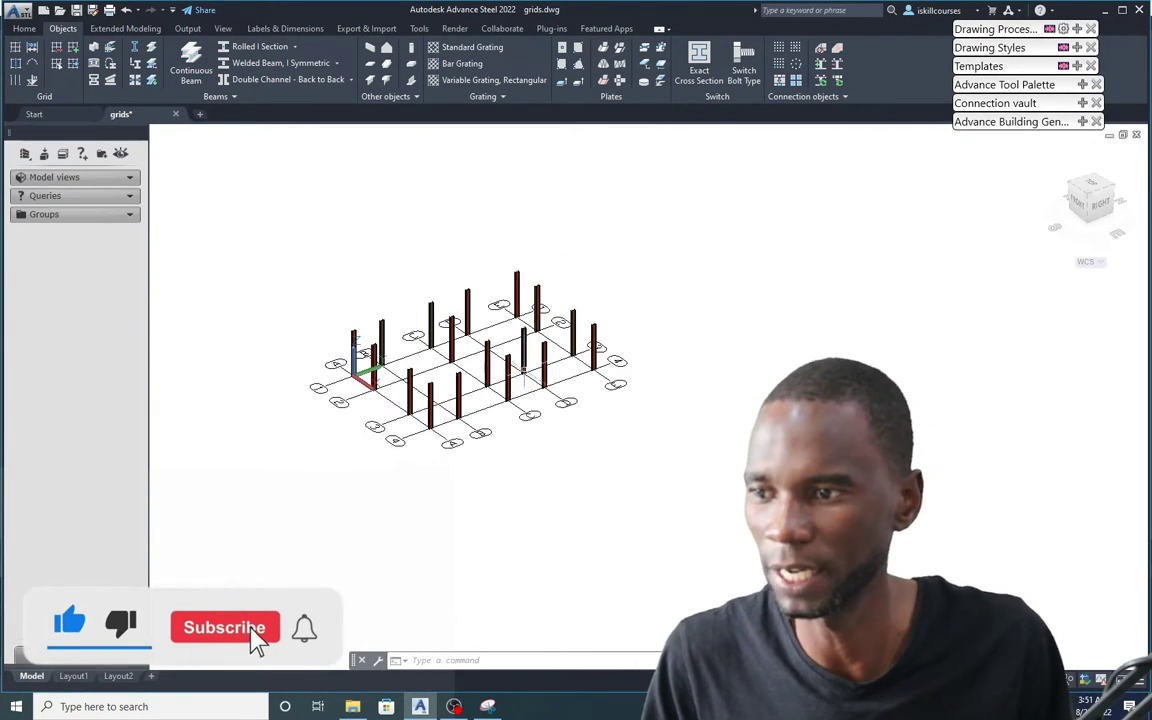
pyautogui.scroll(3, 600, 385)
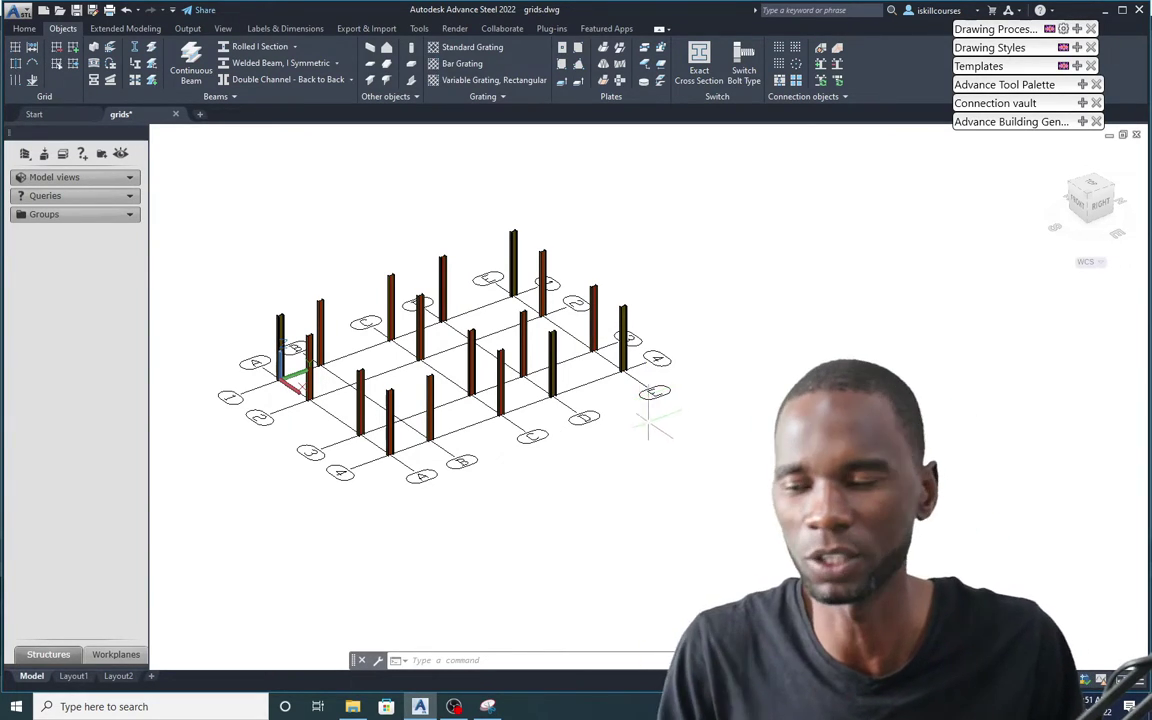
pyautogui.scroll(2, 448, 355)
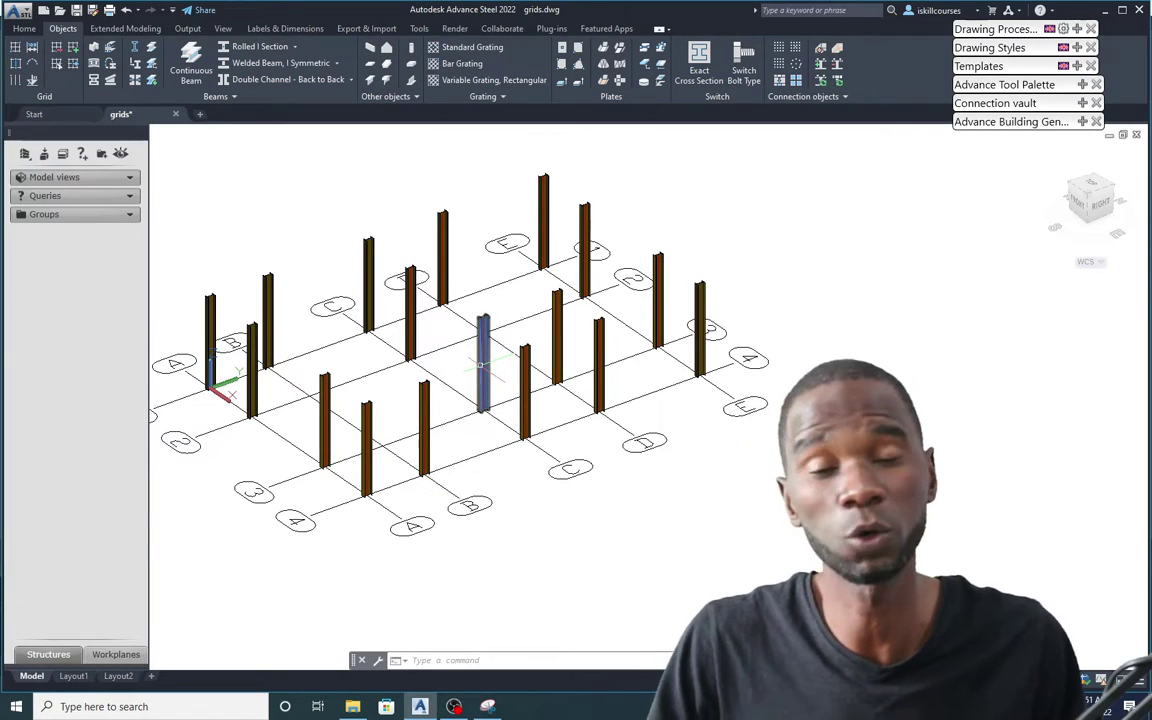
pyautogui.moveTo(481, 366)
pyautogui.scroll(-4, 481, 366)
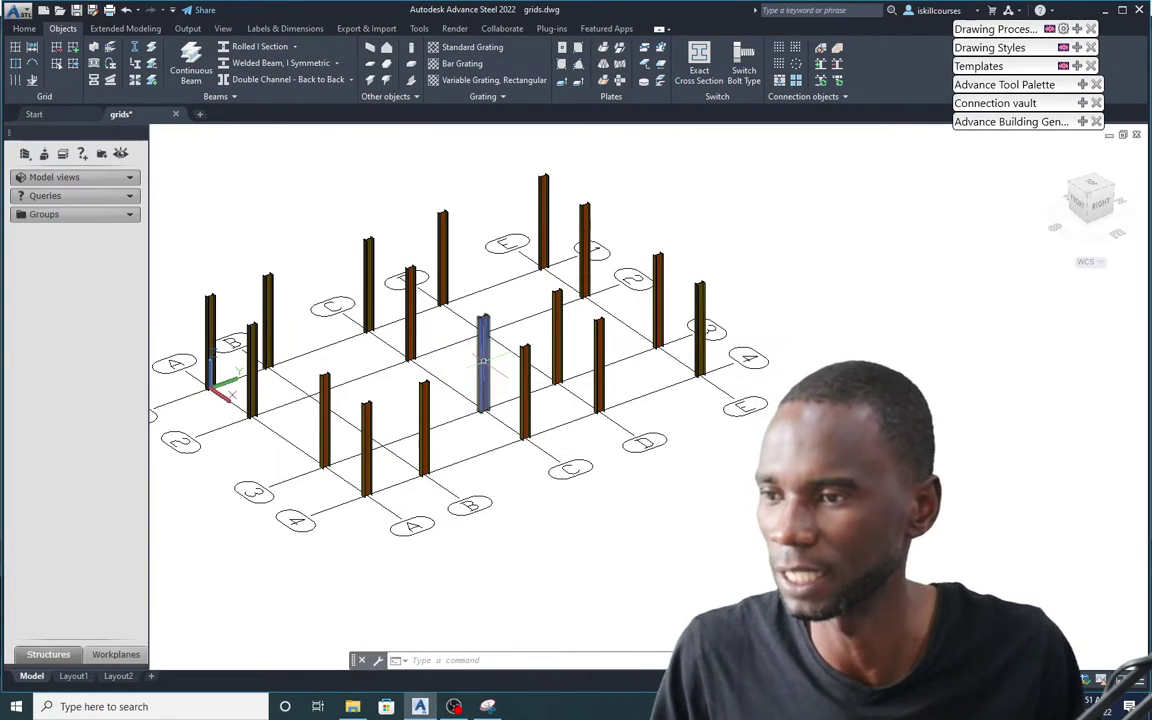
pyautogui.scroll(2, 424, 405)
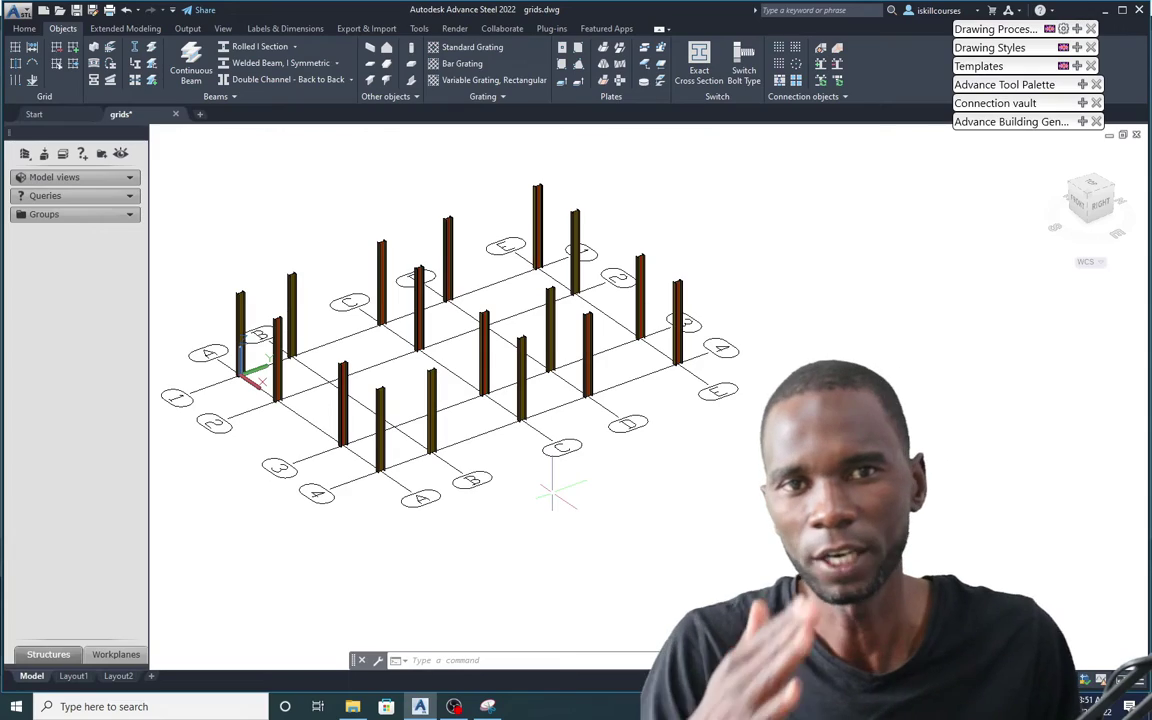
pyautogui.scroll(-5, 495, 406)
pyautogui.scroll(3, 490, 410)
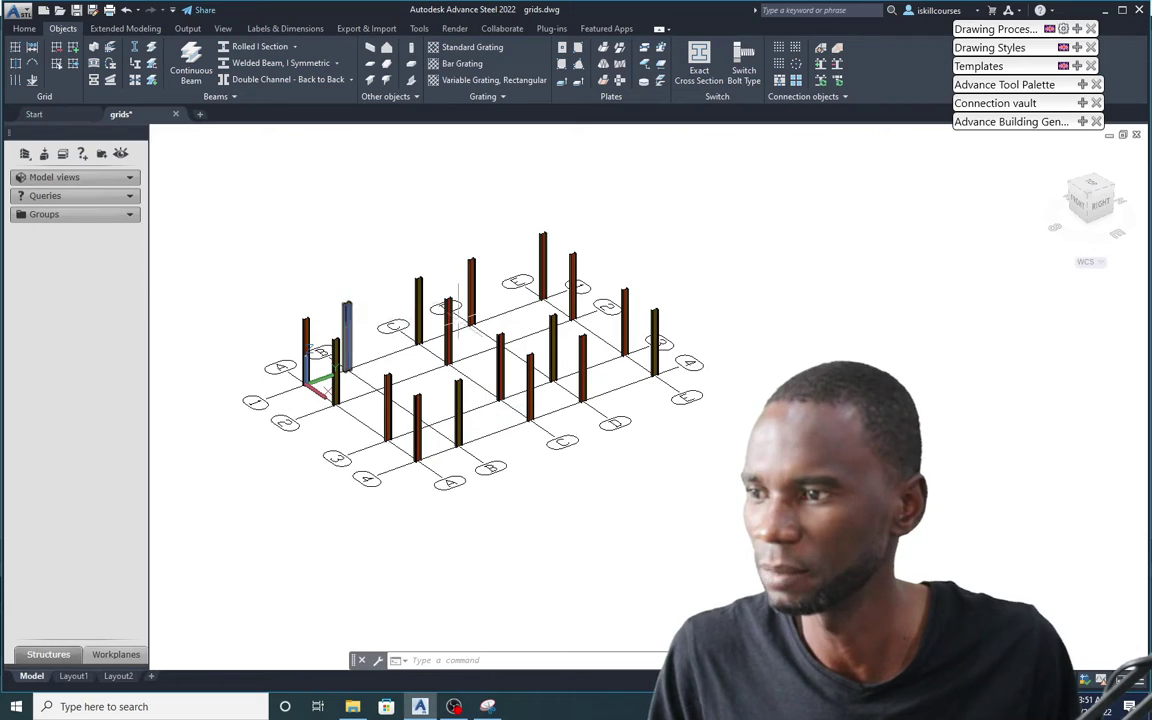
# Delete the whole model, including all columns and the existing grid lines
pyautogui.scroll(-4, 490, 410)
pyautogui.click(658, 424)
pyautogui.click(253, 170)
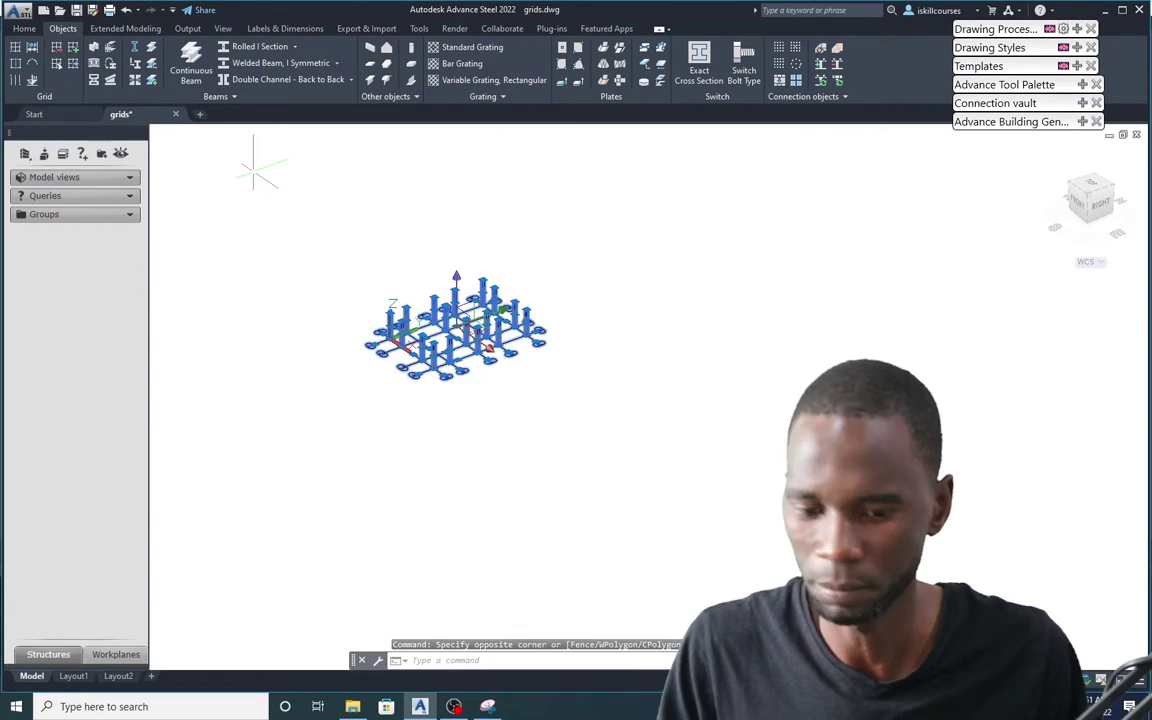
pyautogui.press('Delete')
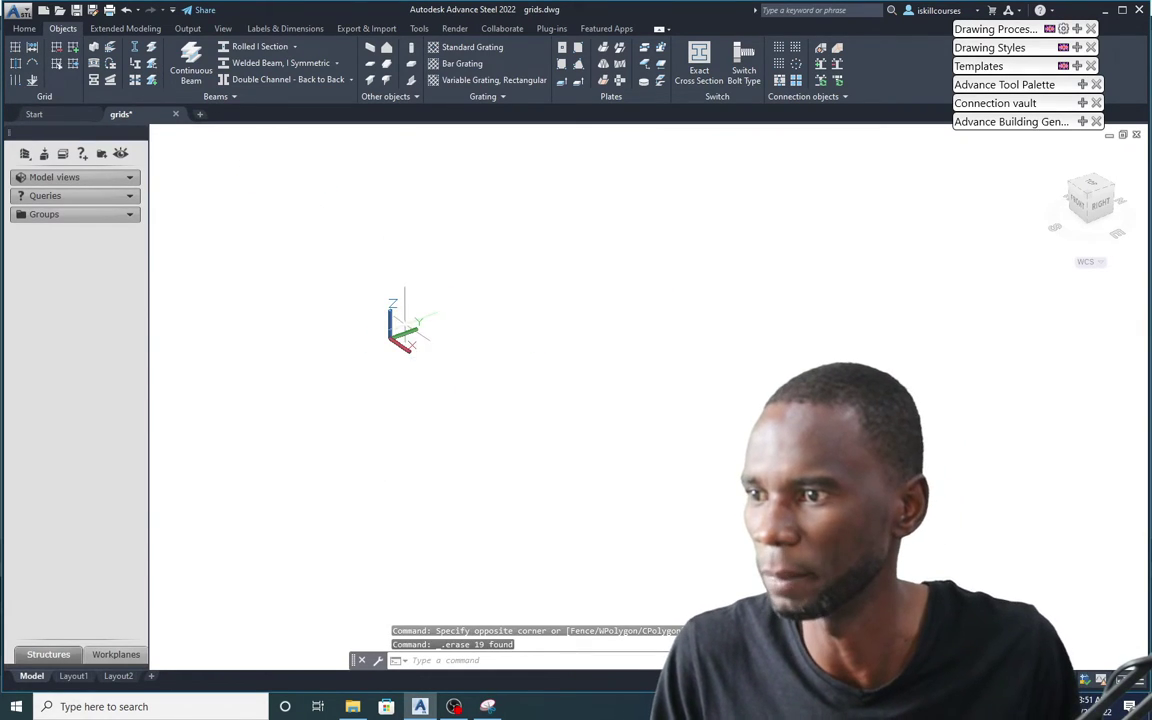
# Place a rectangular building grid about 2900 by 940 from two diagonal points near the origin, with ortho mode off
pyautogui.scroll(2, 395, 320)
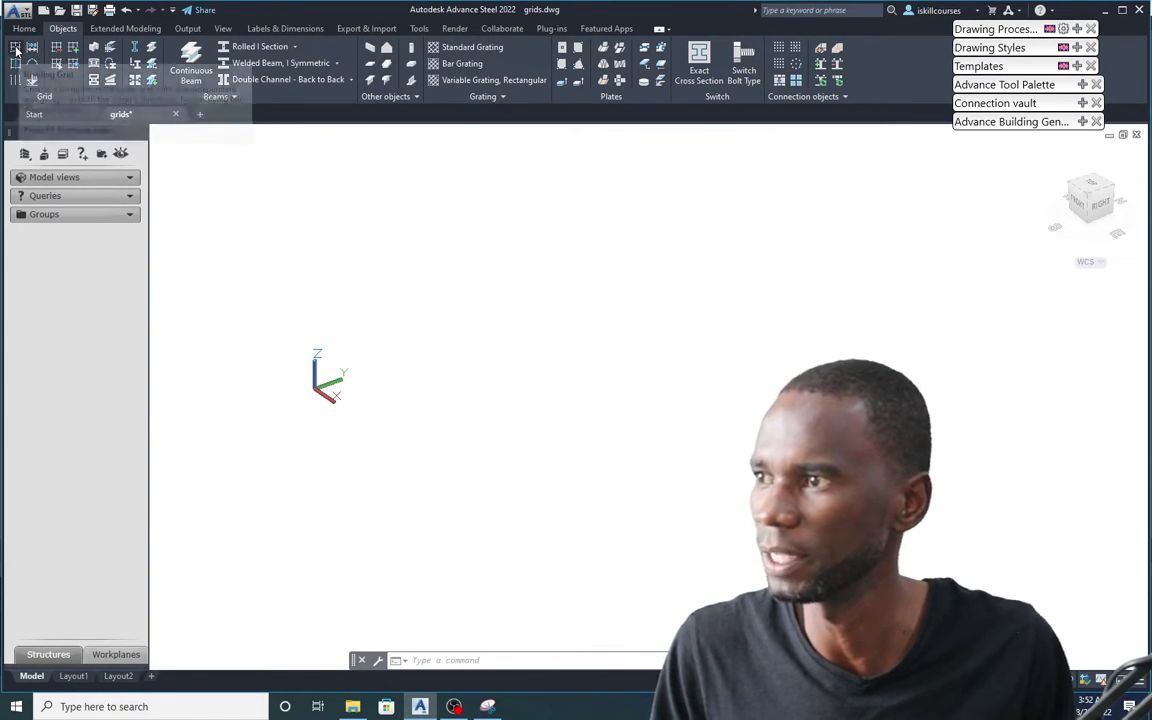
pyautogui.click(15, 50)
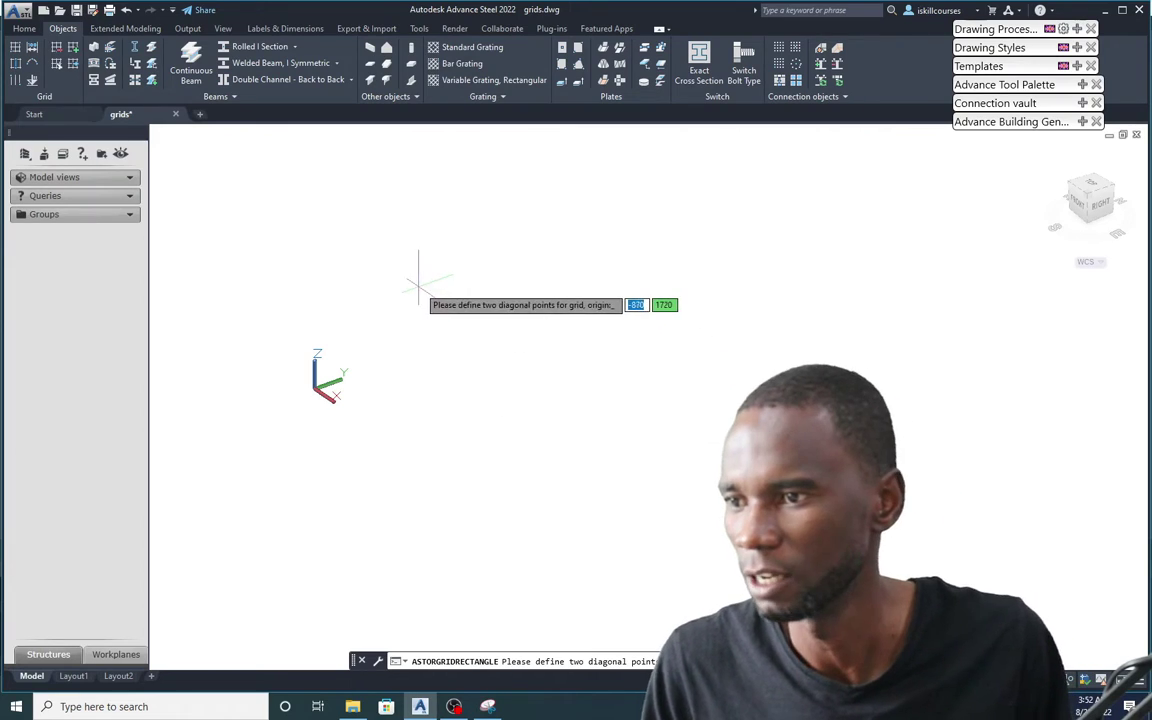
pyautogui.click(423, 281)
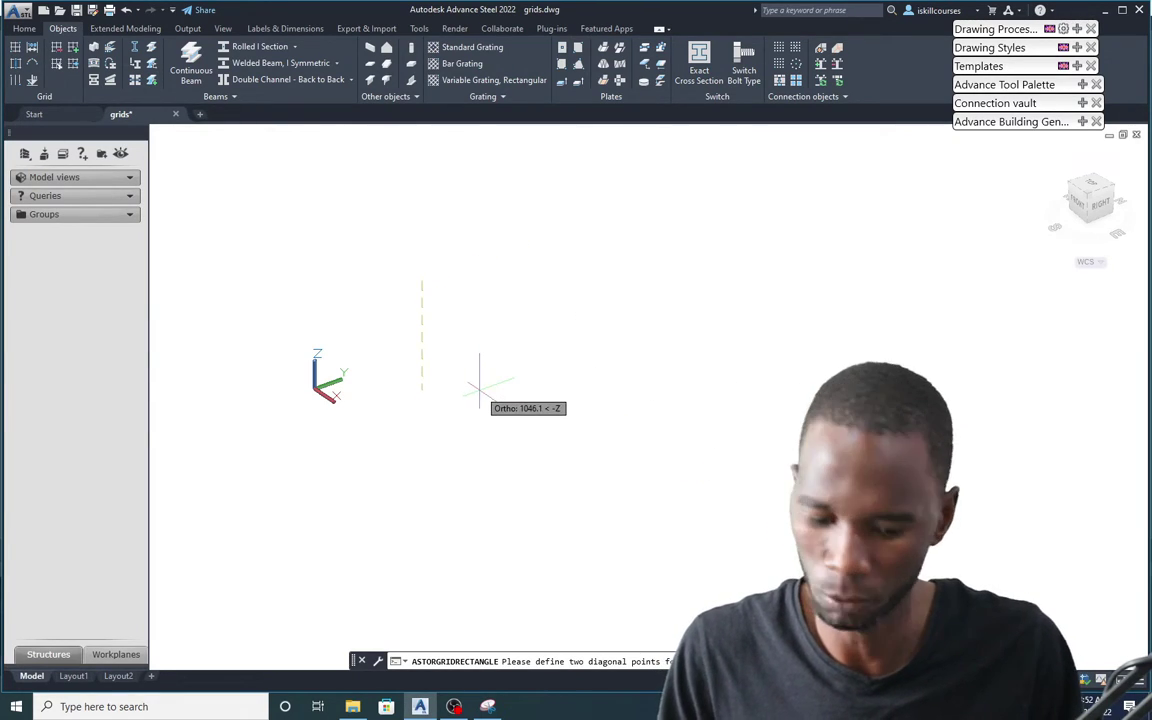
pyautogui.press('F8')
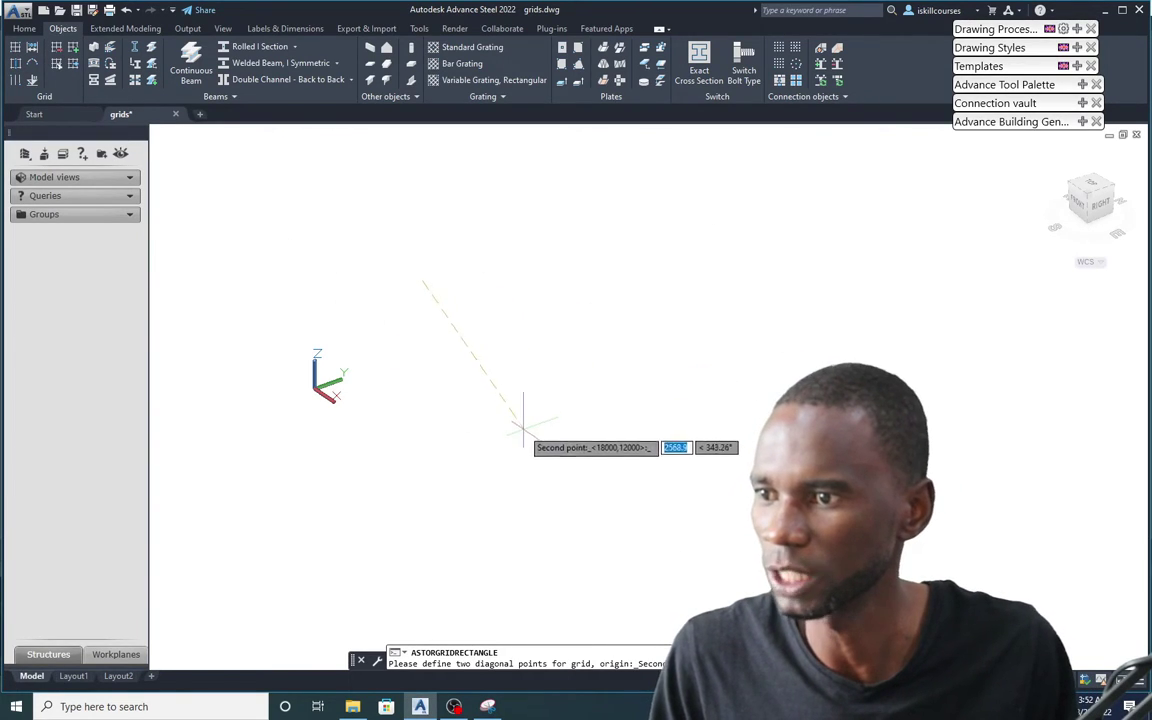
pyautogui.click(530, 460)
pyautogui.scroll(3, 395, 330)
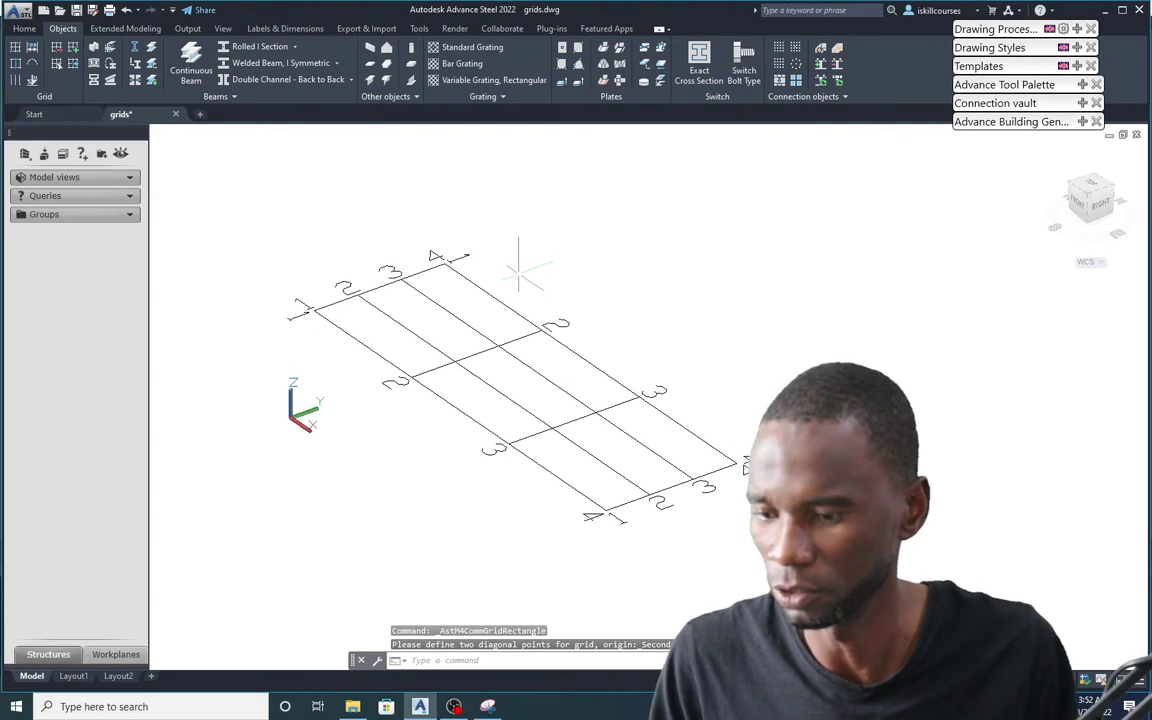
# Examine the total, sequence and single grid line properties of the building grid's lengthwise parallel lines
pyautogui.doubleClick(491, 285)
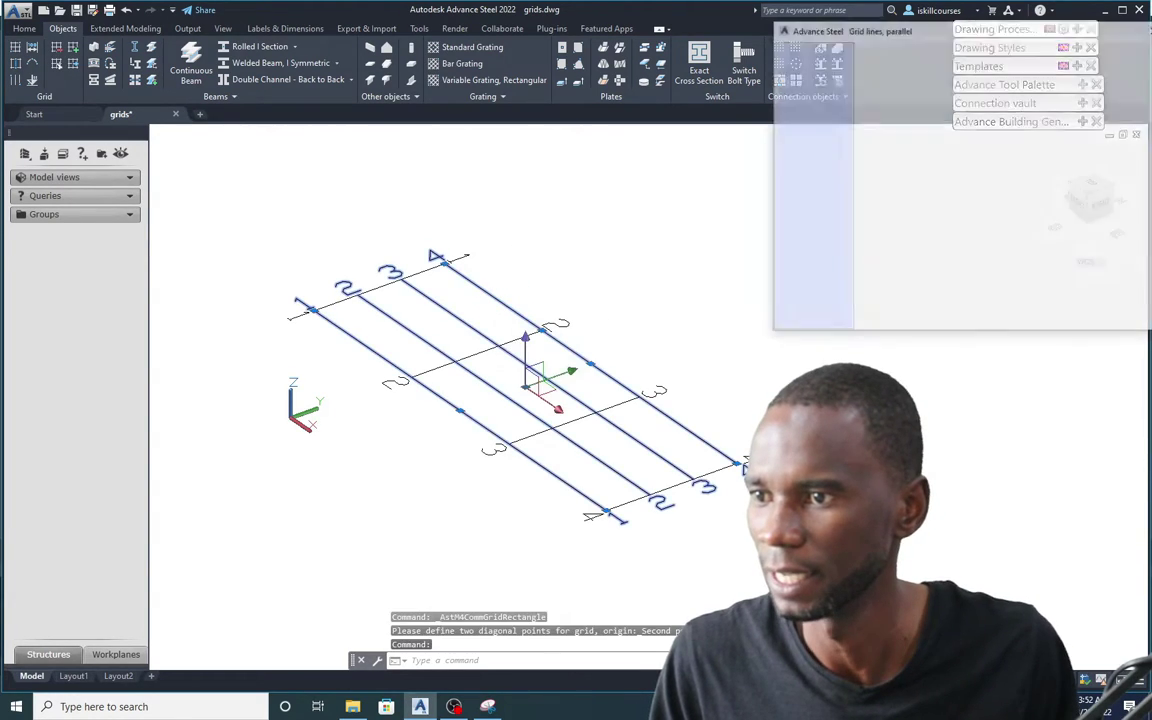
pyautogui.moveTo(914, 37); pyautogui.dragTo(504, 5)
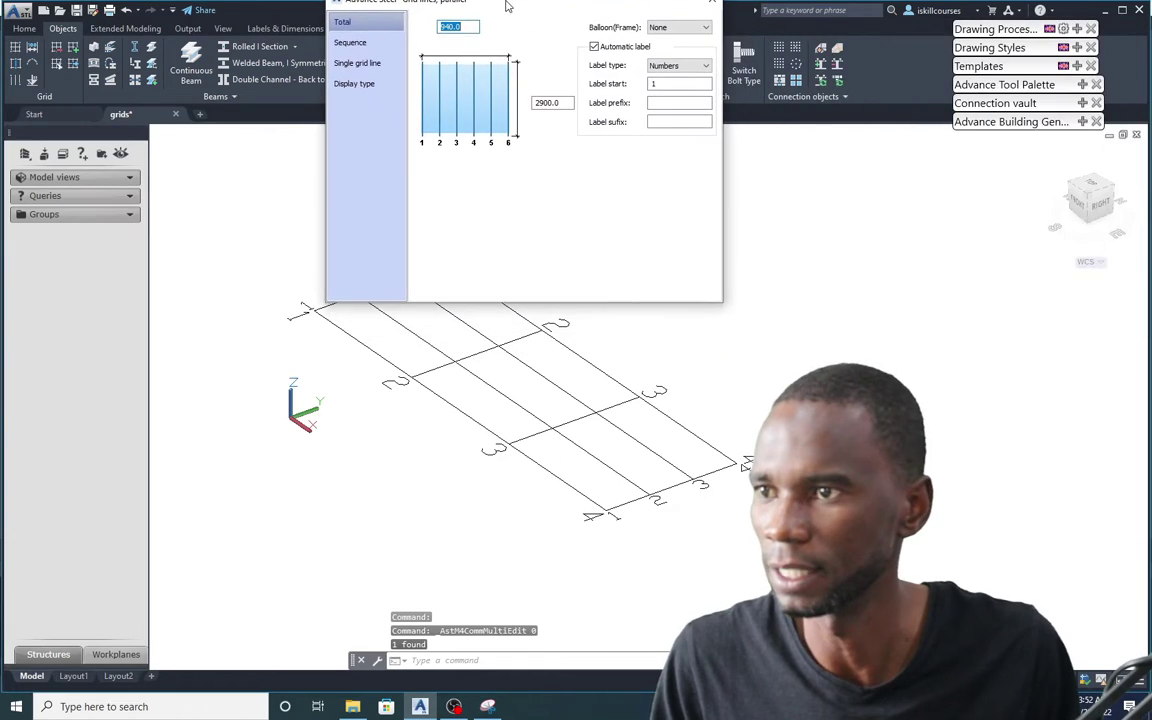
pyautogui.click(369, 37)
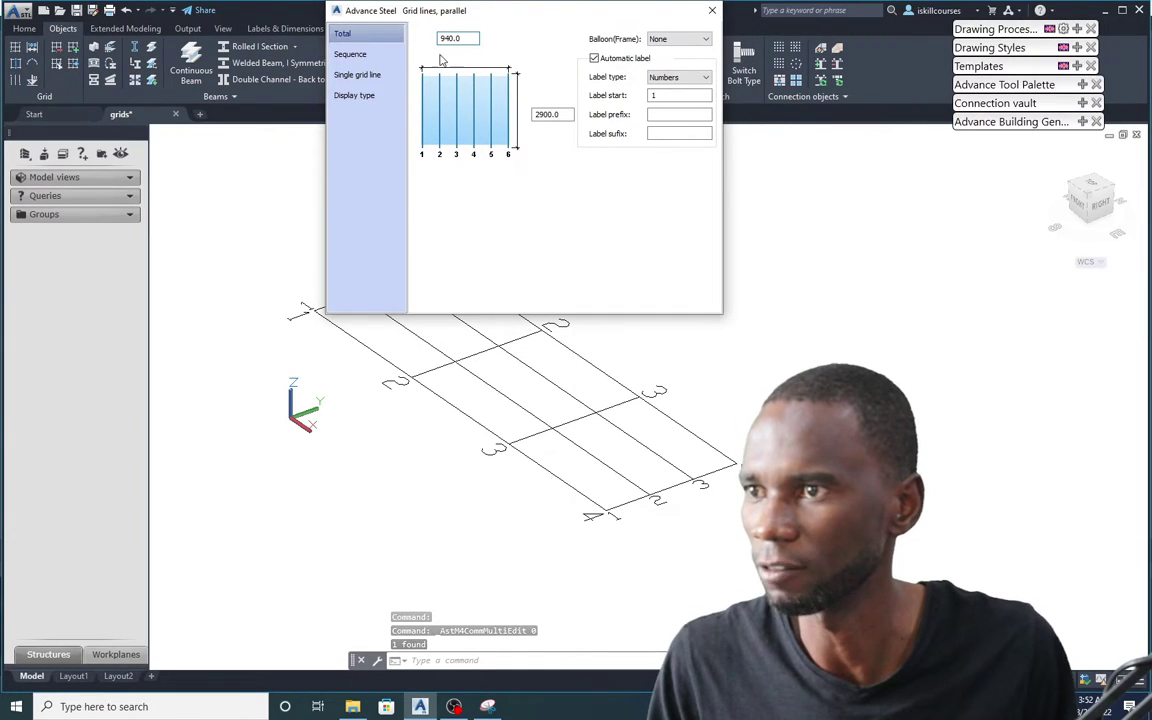
pyautogui.click(369, 57)
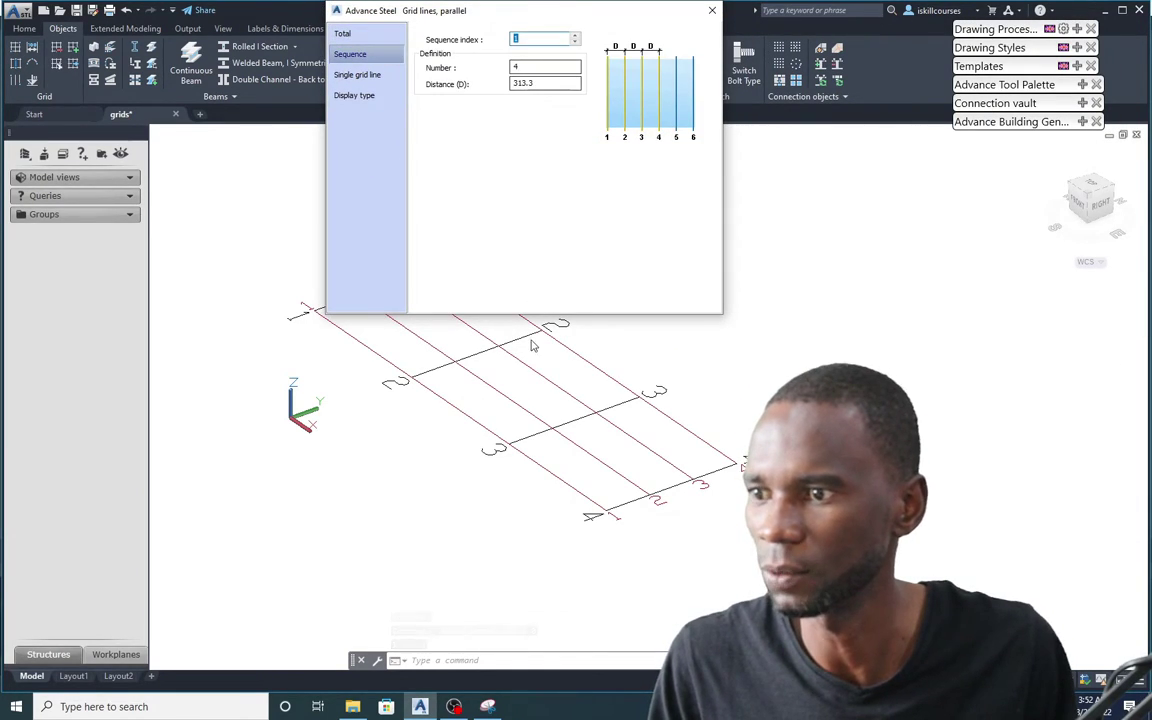
pyautogui.click(535, 37)
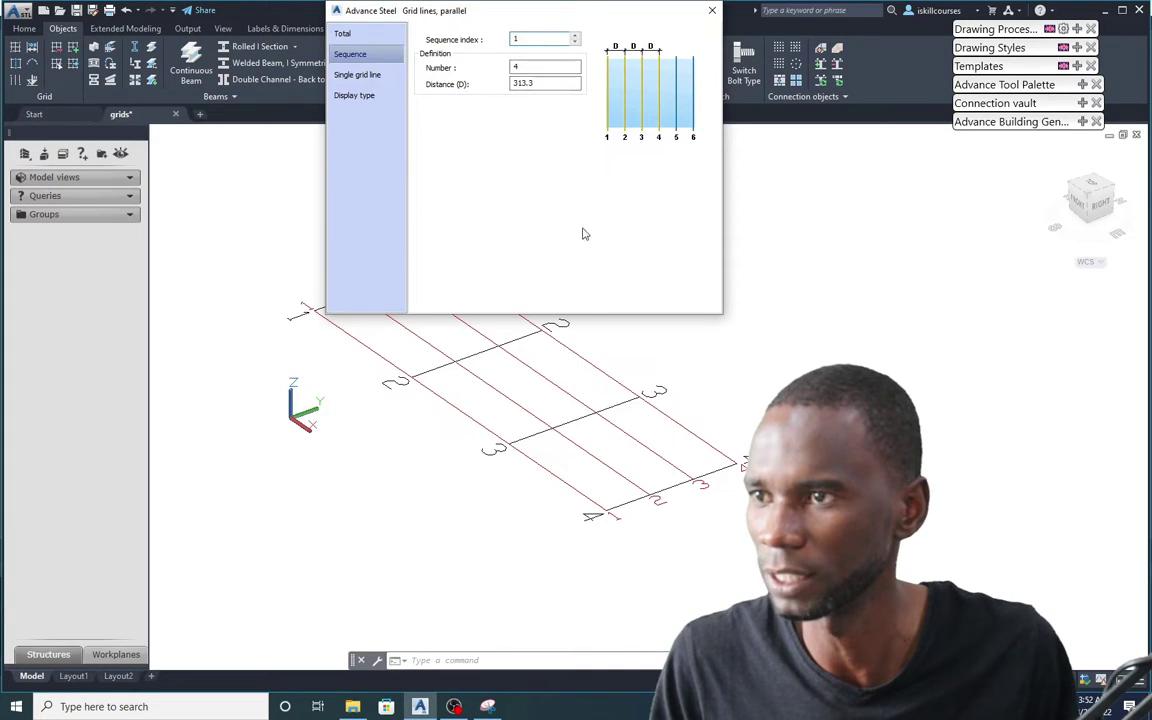
pyautogui.click(357, 74)
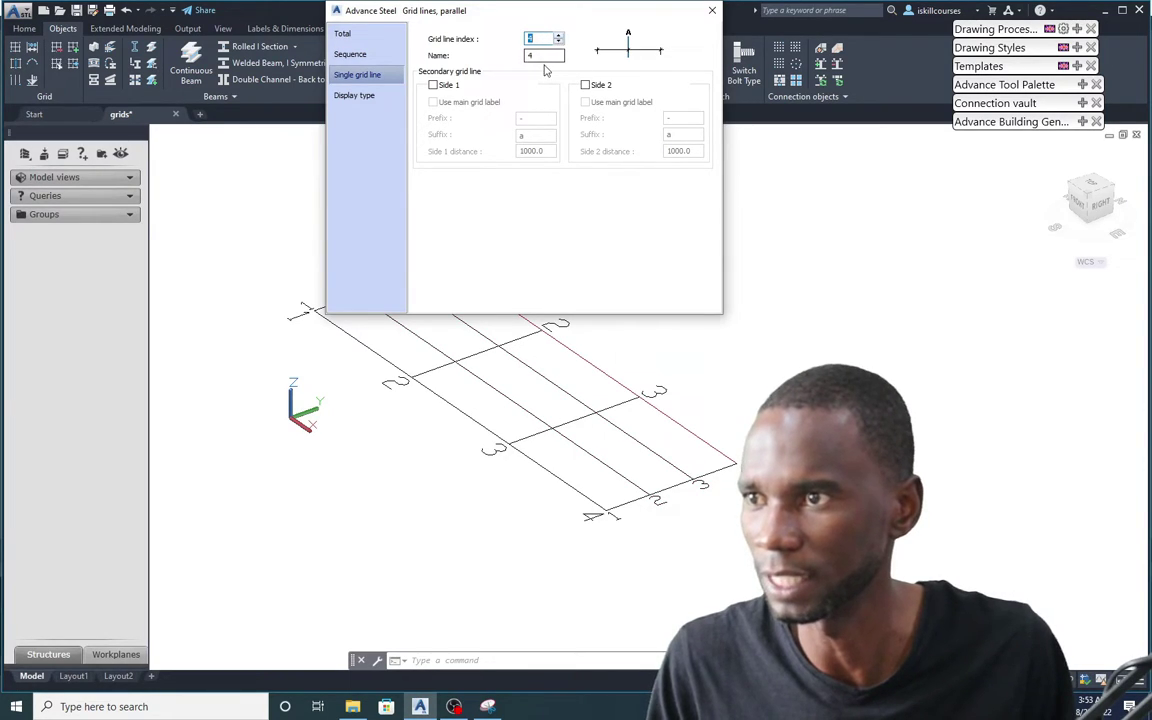
pyautogui.press('Escape')
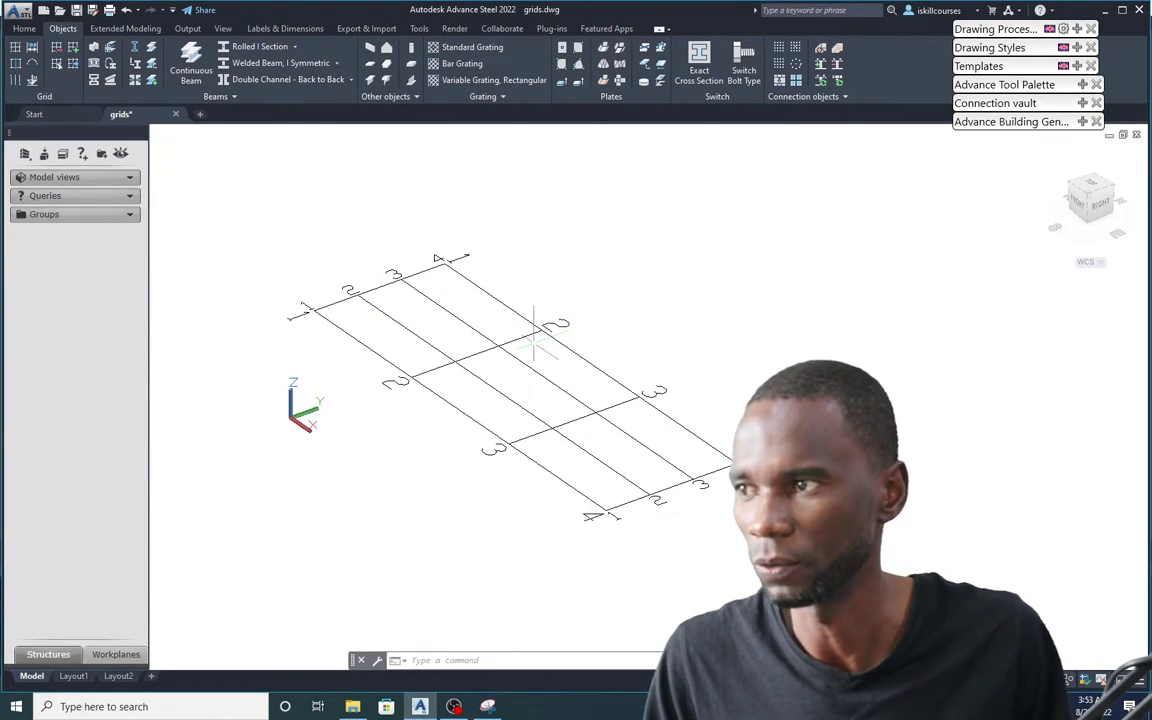
# Delete both sets of grid lines of the rectangular building grid
pyautogui.scroll(-5, 502, 343)
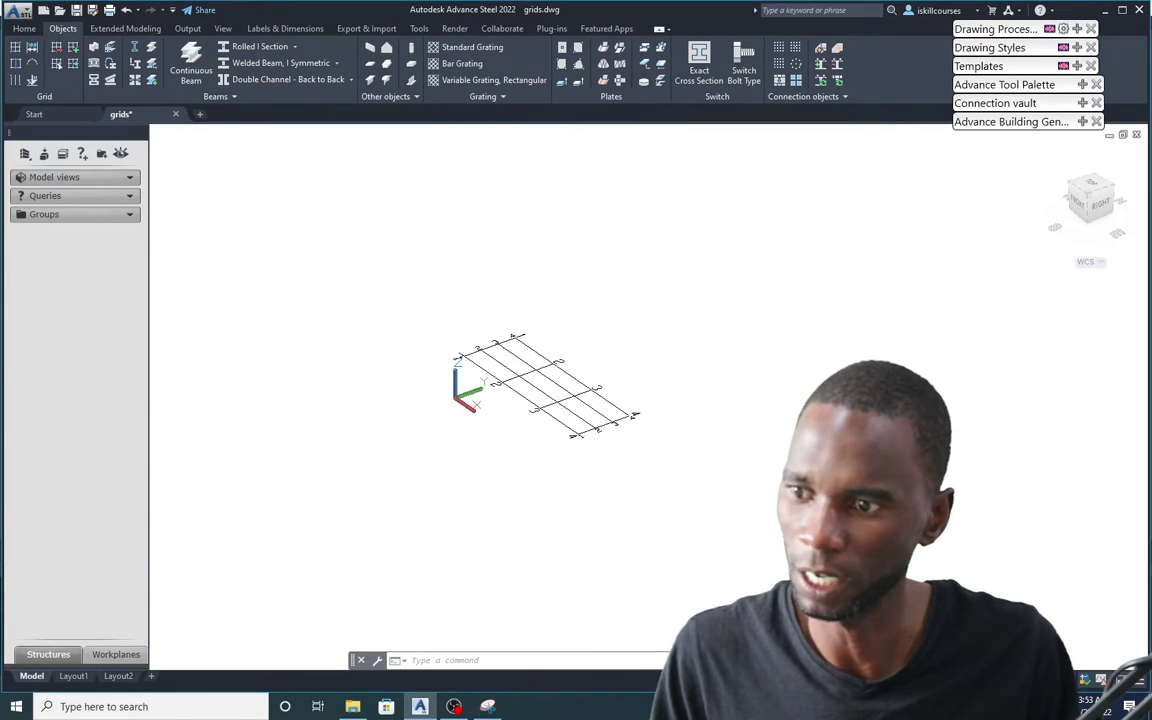
pyautogui.click(665, 480)
pyautogui.click(415, 283)
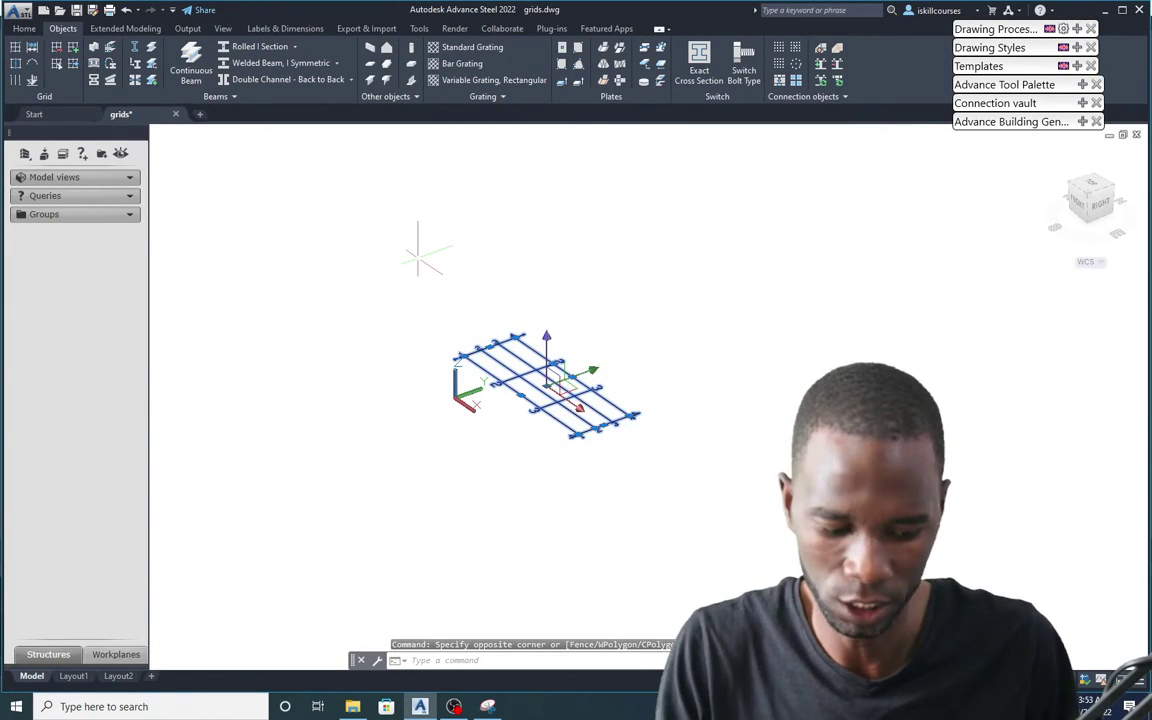
pyautogui.press('Delete')
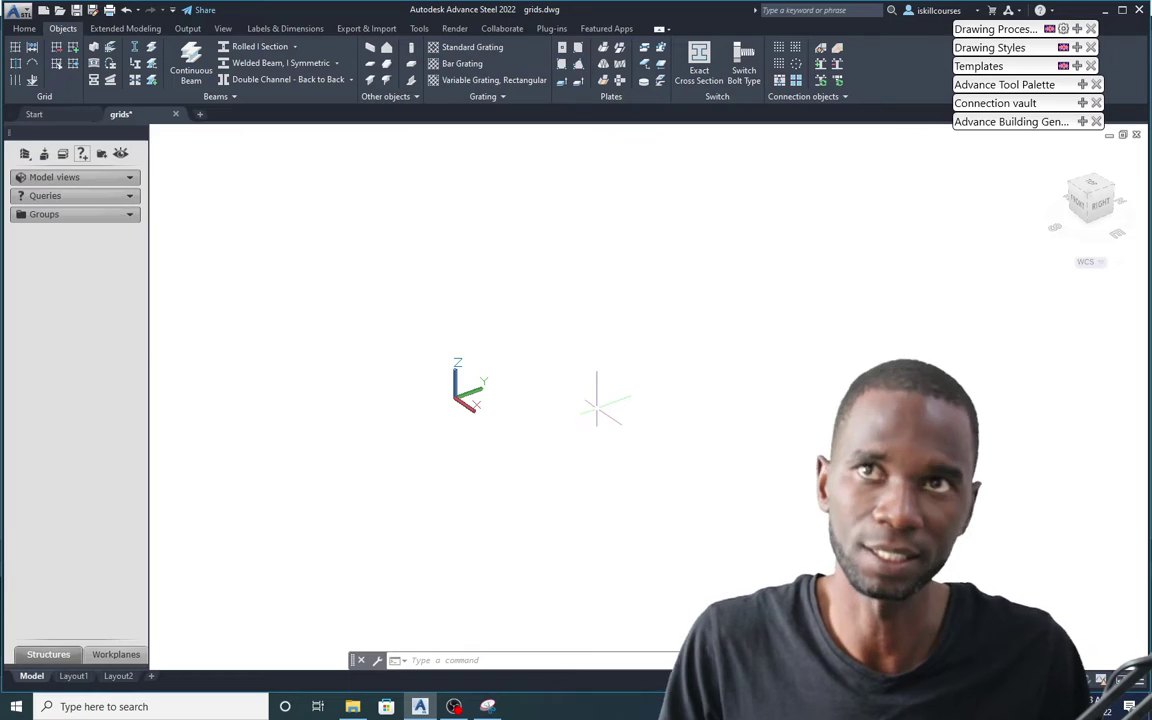
# Draw a single-axis grid line about 6350 long diagonally past the origin and delete it
pyautogui.click(17, 65)
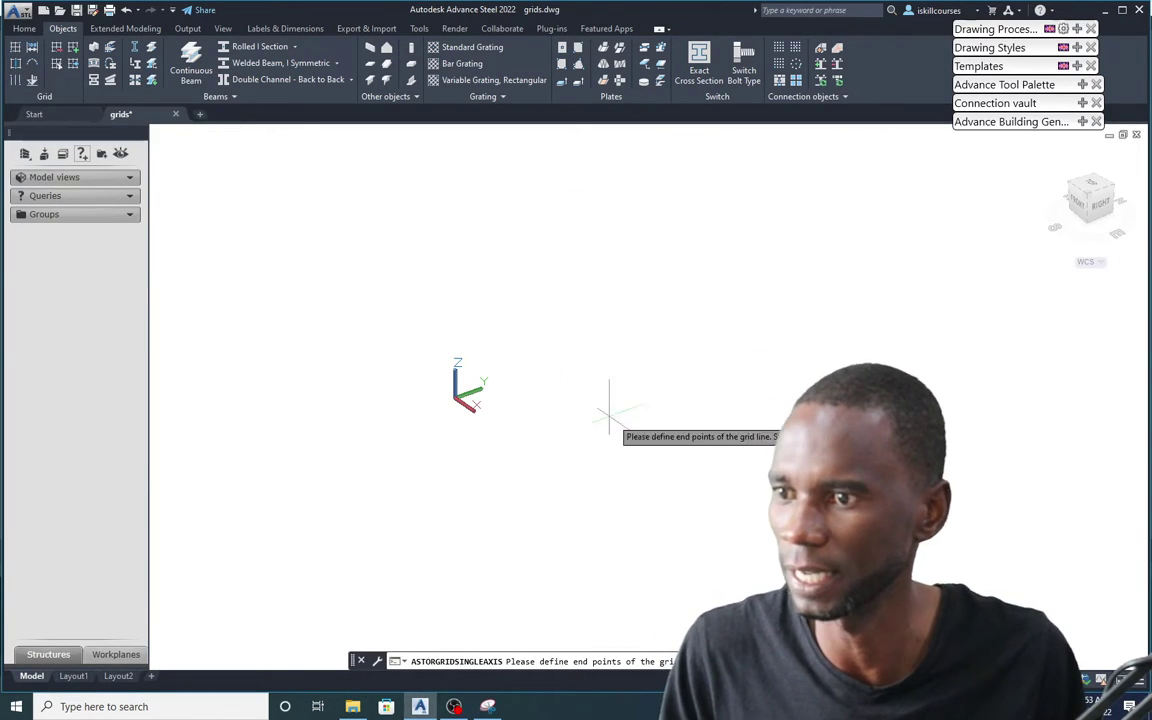
pyautogui.click(478, 292)
pyautogui.click(732, 469)
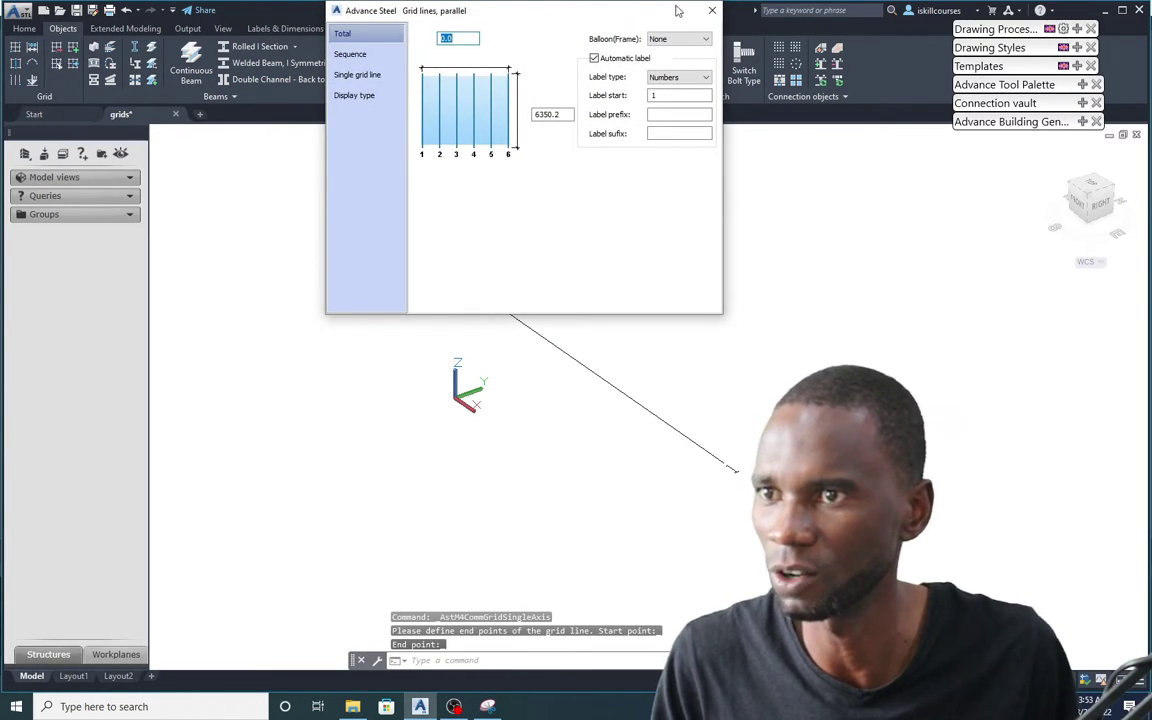
pyautogui.moveTo(677, 10); pyautogui.dragTo(480, 51)
pyautogui.click(513, 53)
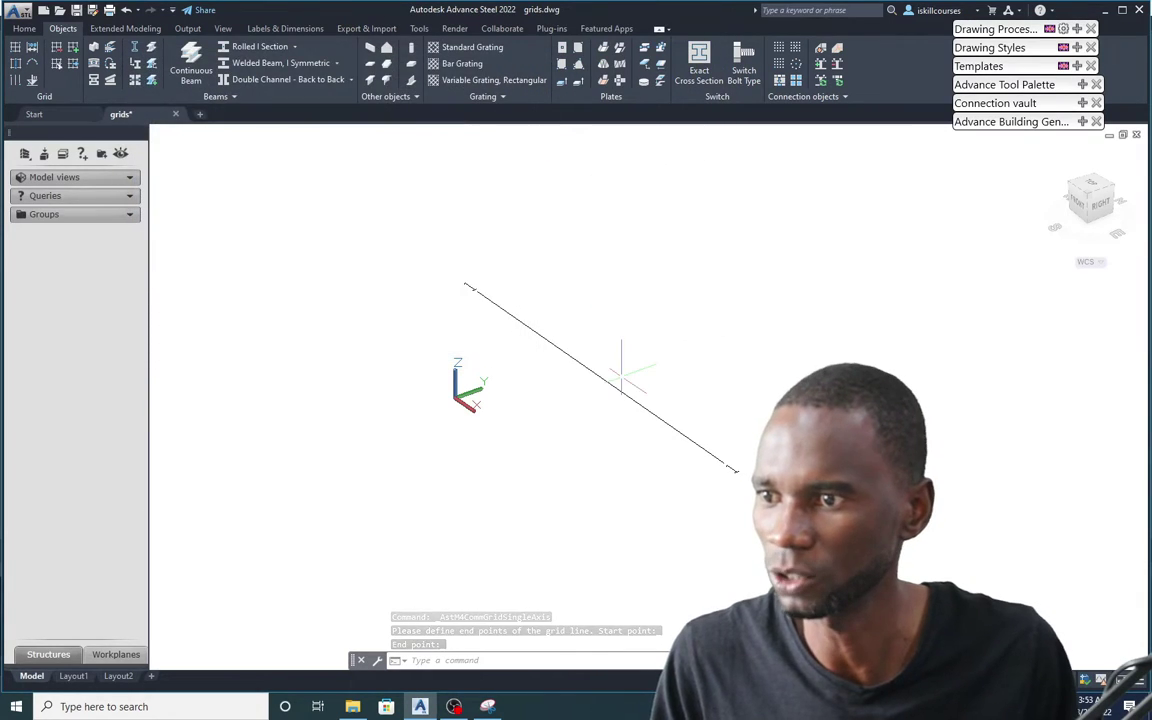
pyautogui.click(600, 374)
pyautogui.press('Delete')
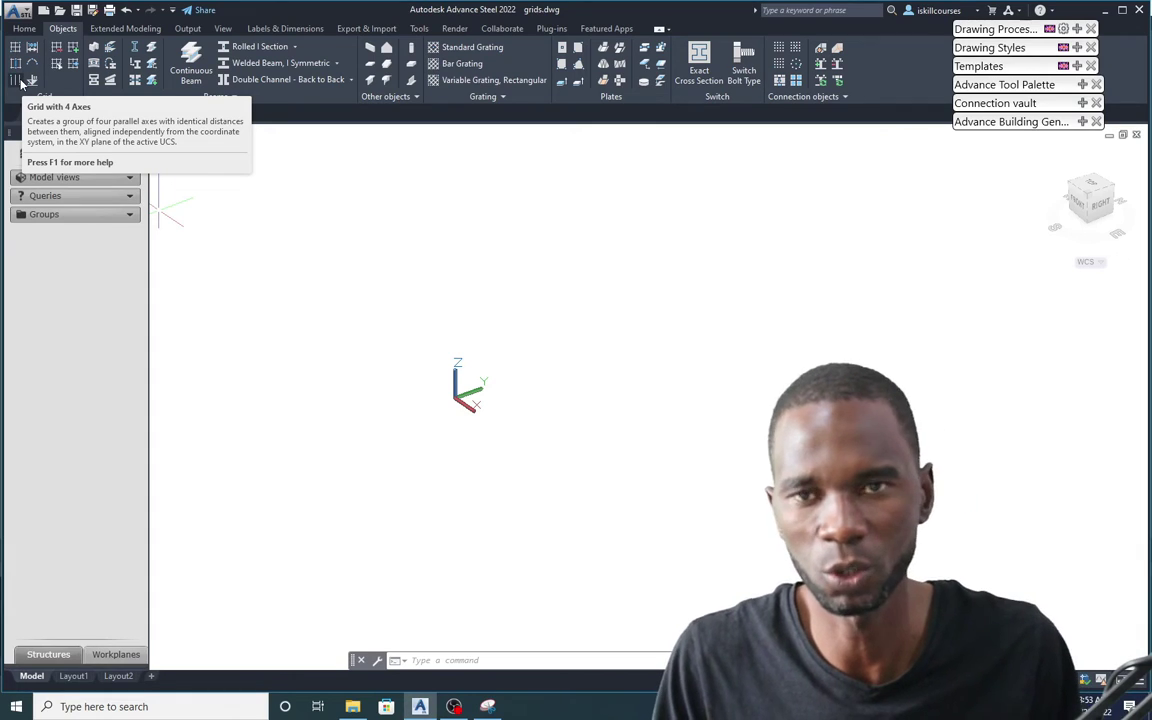
pyautogui.click(16, 82)
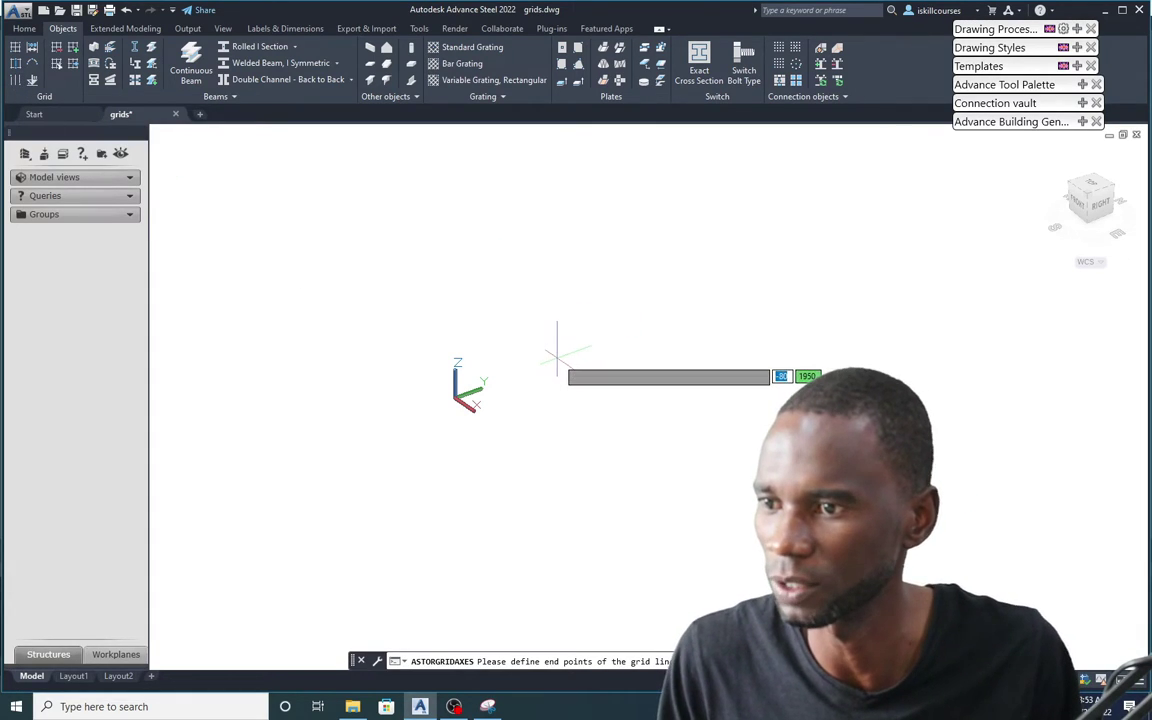
pyautogui.click(494, 307)
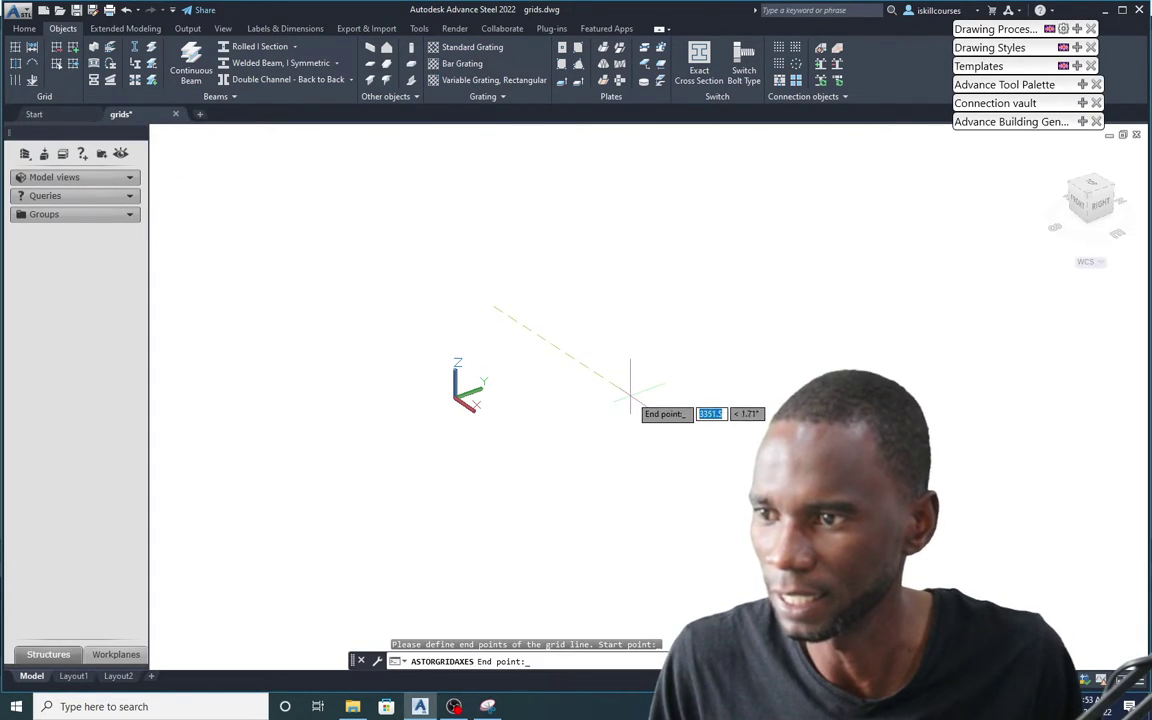
pyautogui.click(711, 438)
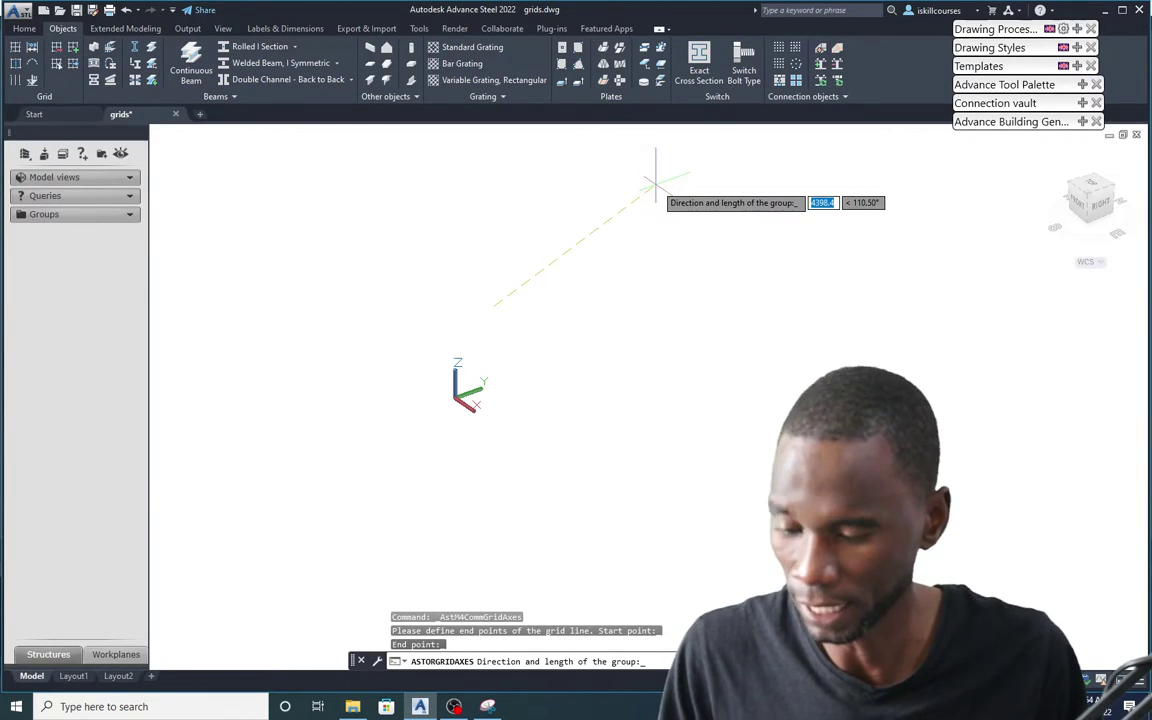
pyautogui.press('Escape')
# Draw a four-axis grid about 5740 long and 3470 wide near the origin, with ortho mode on
pyautogui.click(15, 81)
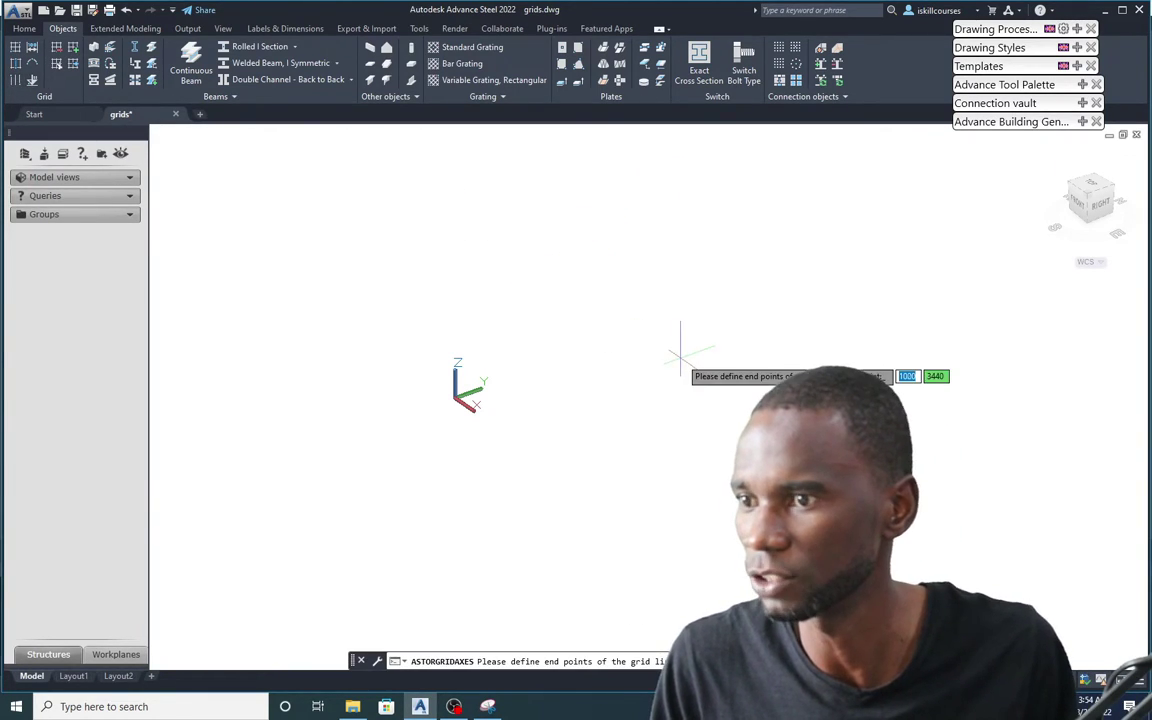
pyautogui.click(474, 284)
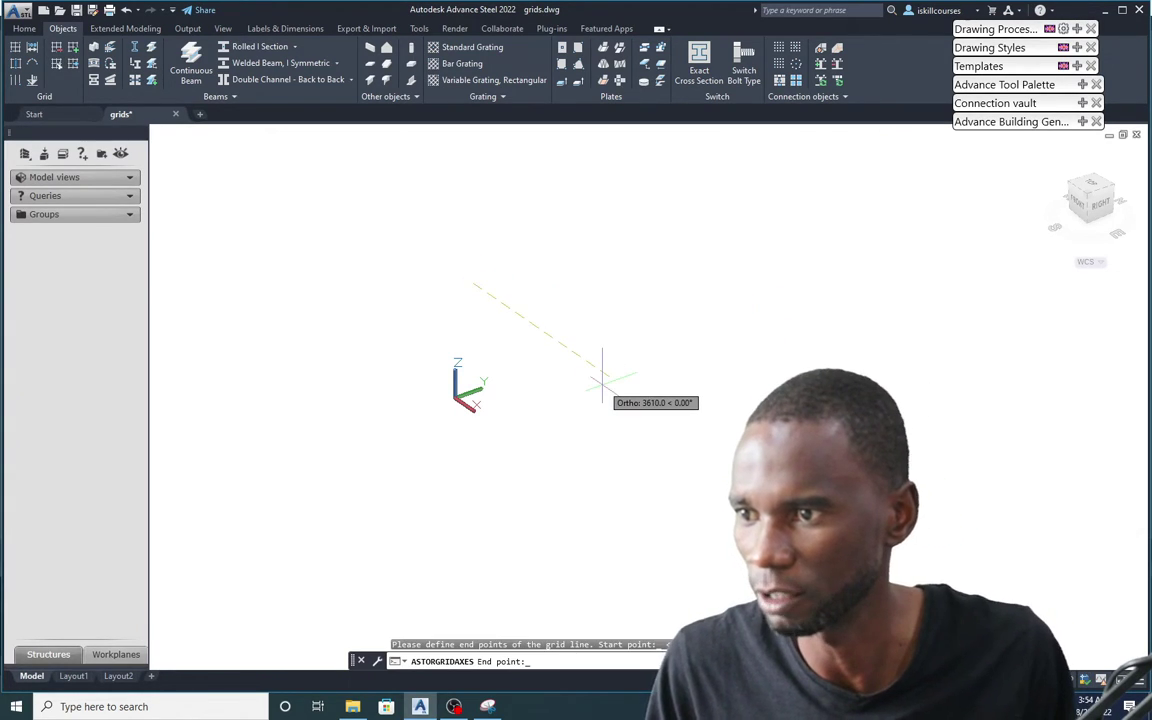
pyautogui.click(697, 422)
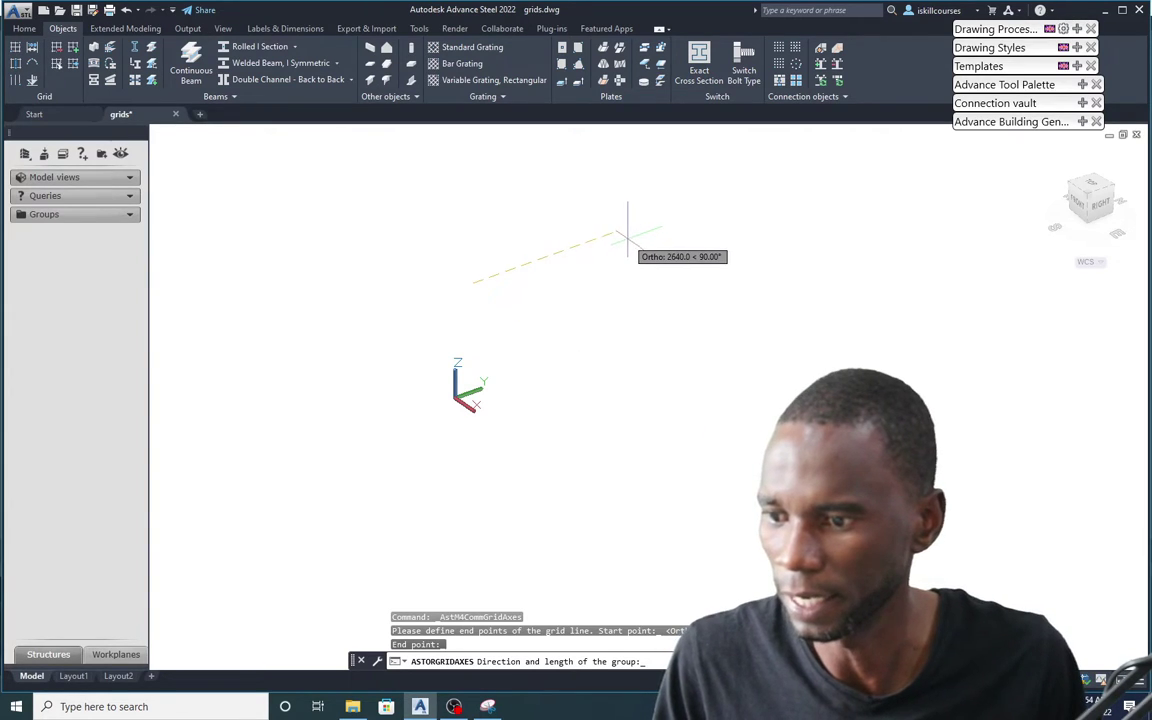
pyautogui.click(660, 216)
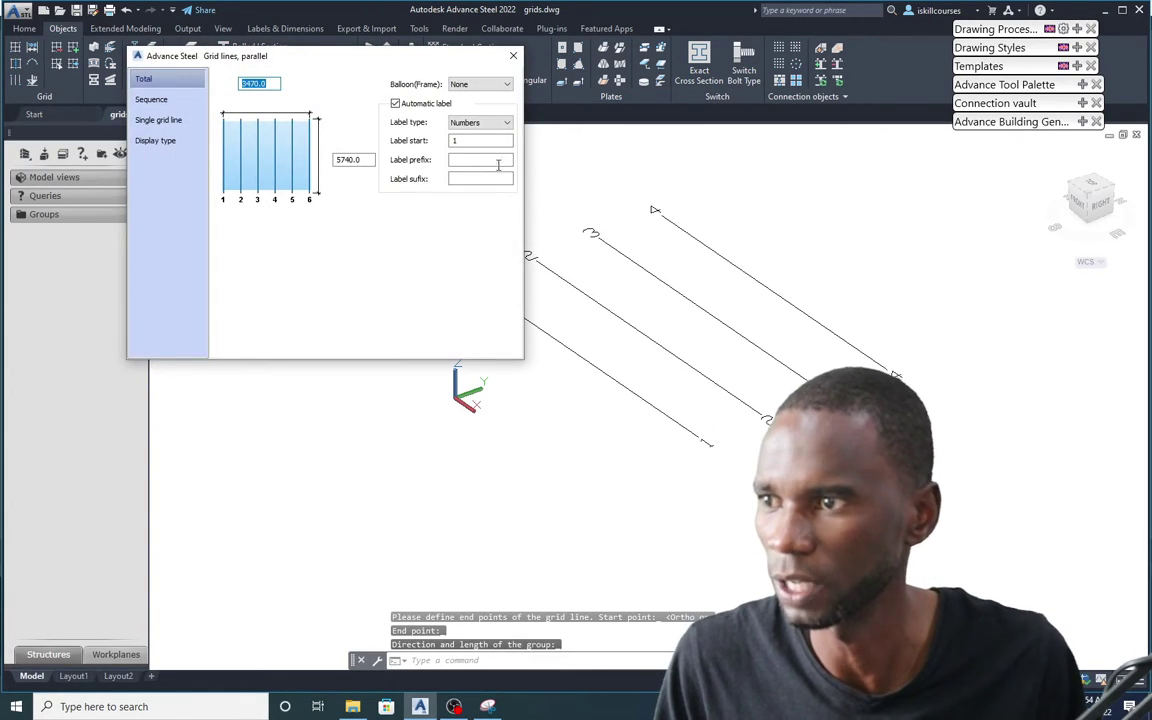
pyautogui.moveTo(408, 64)
pyautogui.mouseDown()
pyautogui.moveTo(321, 121)
pyautogui.moveTo(257, 113)
pyautogui.mouseUp()
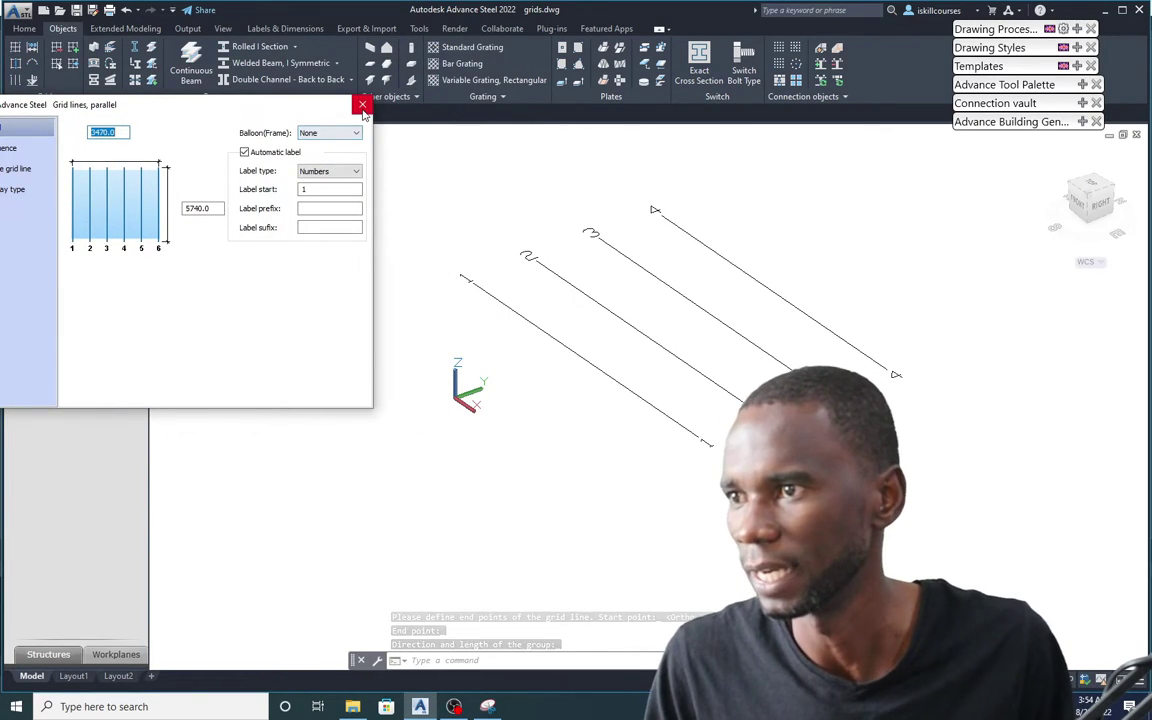
pyautogui.click(362, 106)
pyautogui.scroll(-2, 522, 305)
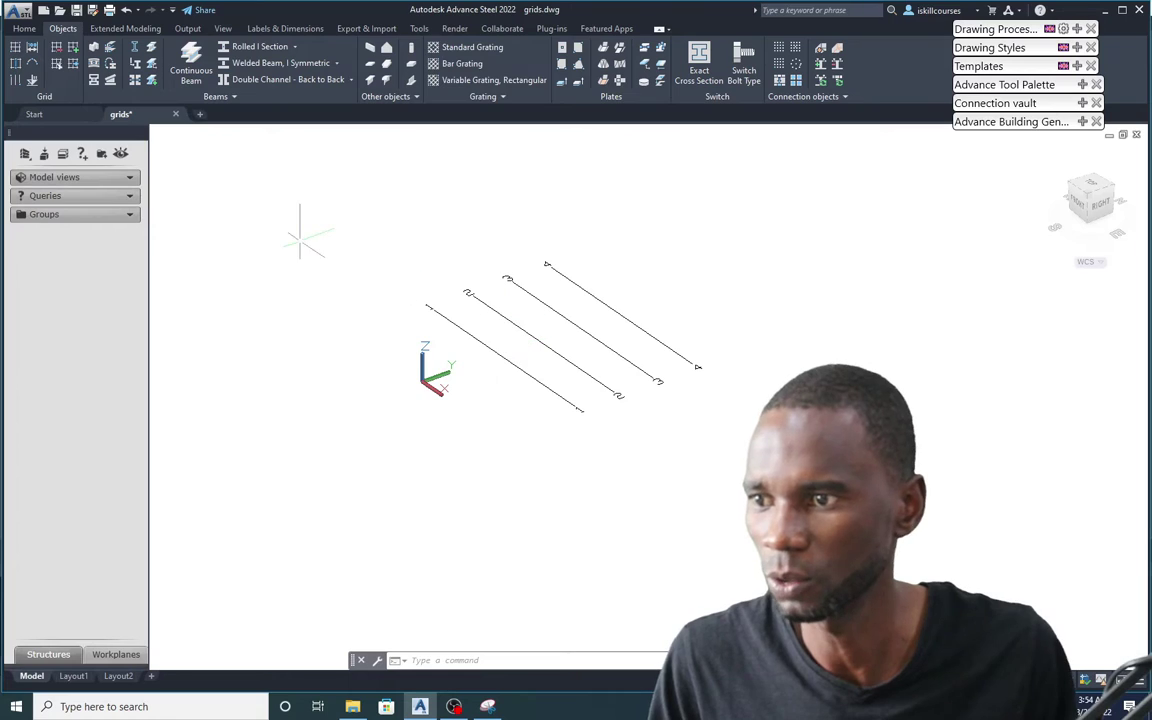
# Draw a crossing four-axis grid about 4750 long and 9170 wide from the endpoint of the first grid's line 1 and examine its sequence properties
pyautogui.click(14, 82)
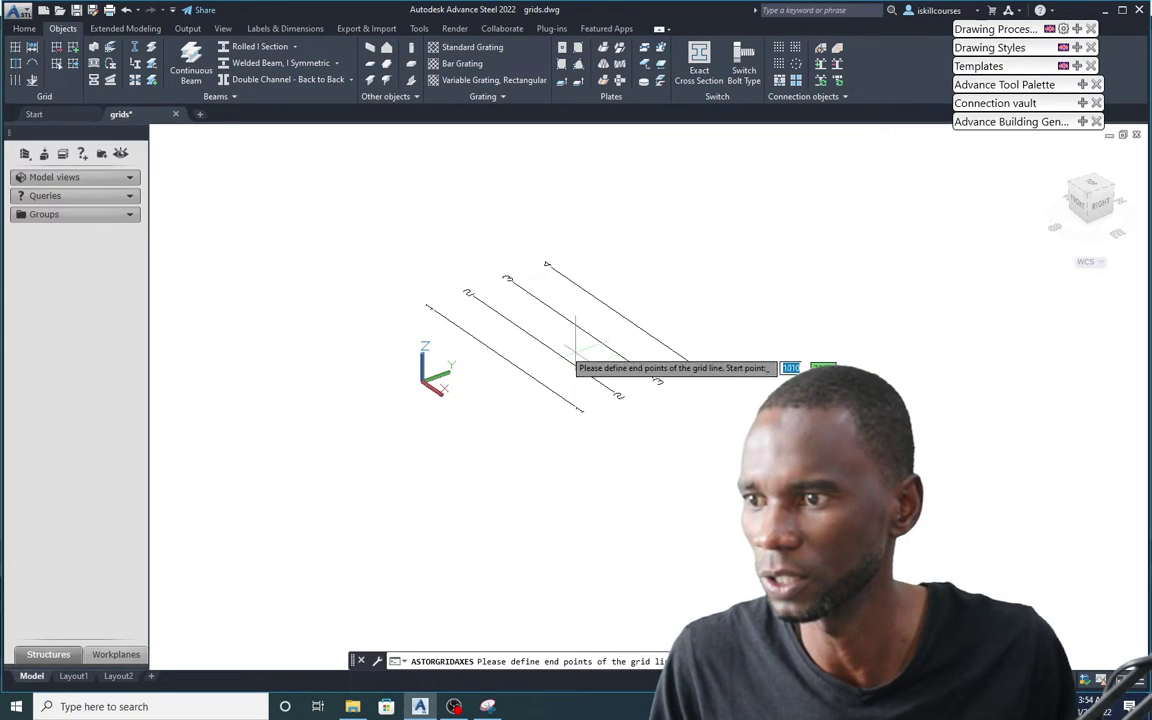
pyautogui.keyDown('shift'); pyautogui.rightClick(437, 303); pyautogui.keyUp('shift')
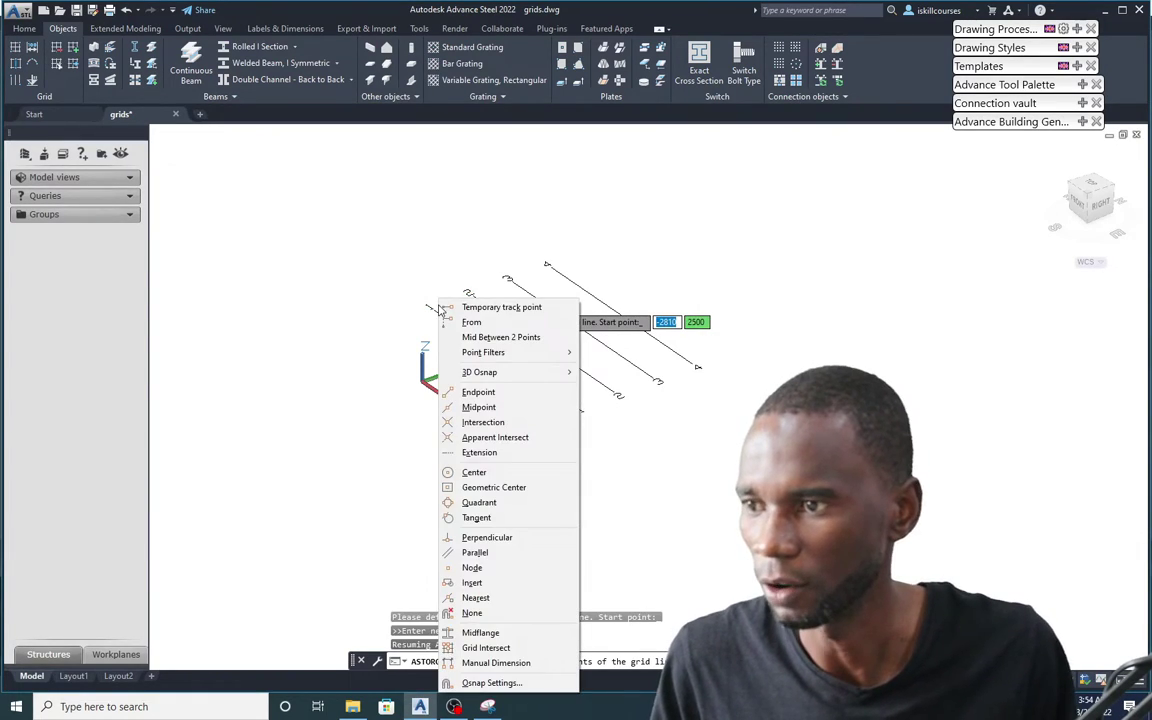
pyautogui.click(482, 393)
pyautogui.click(432, 306)
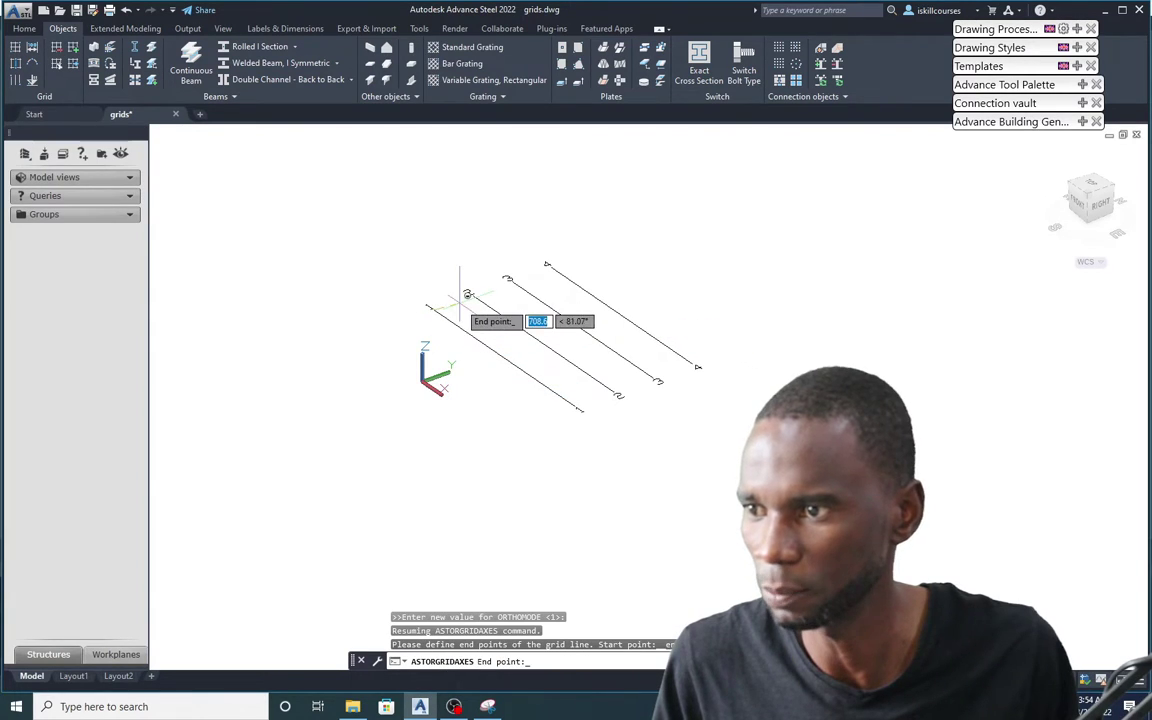
pyautogui.click(589, 238)
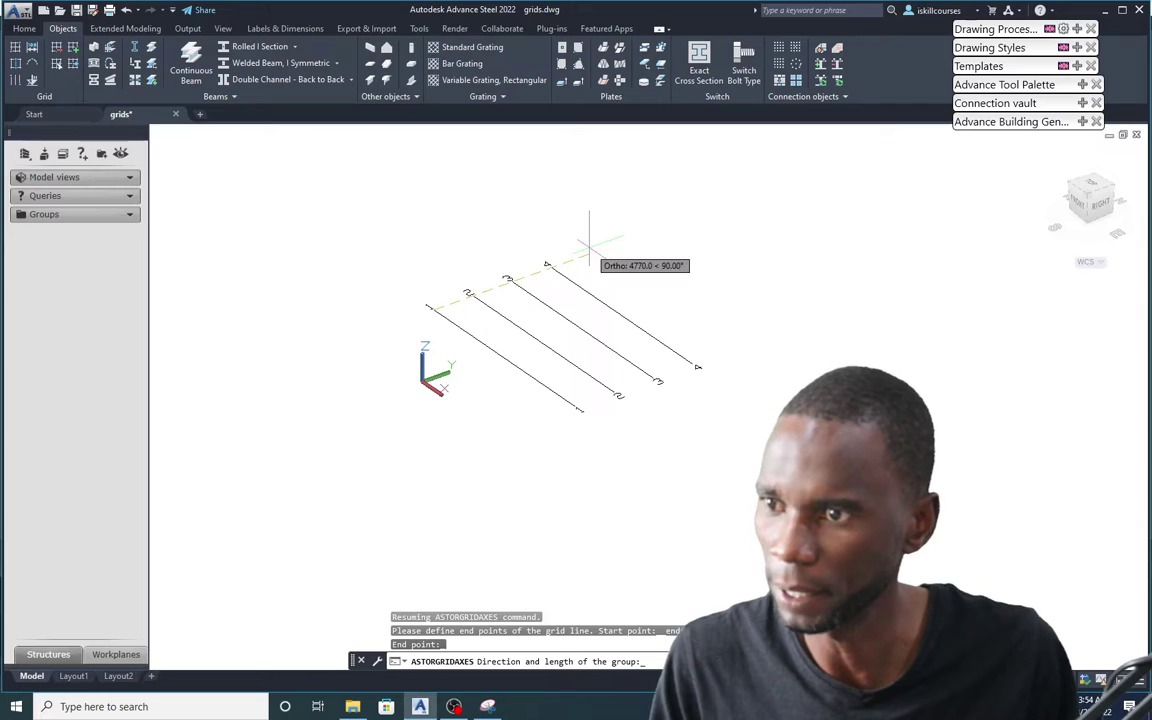
pyautogui.click(650, 470)
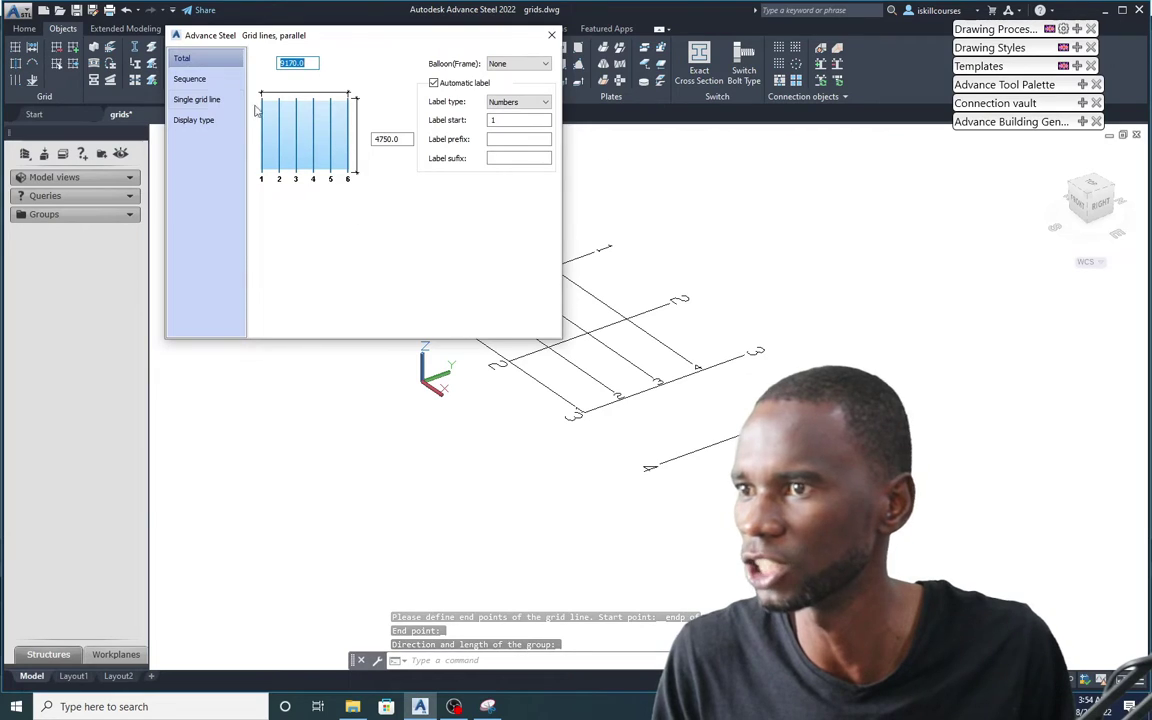
pyautogui.click(195, 78)
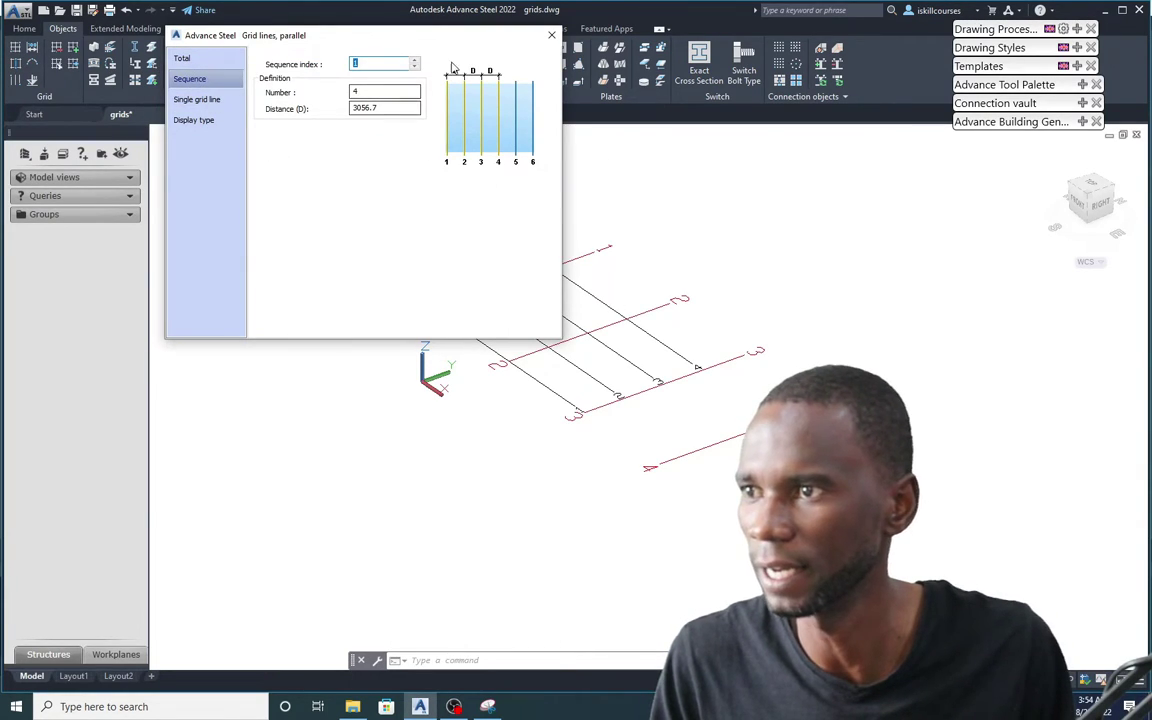
pyautogui.moveTo(457, 44); pyautogui.dragTo(307, 40)
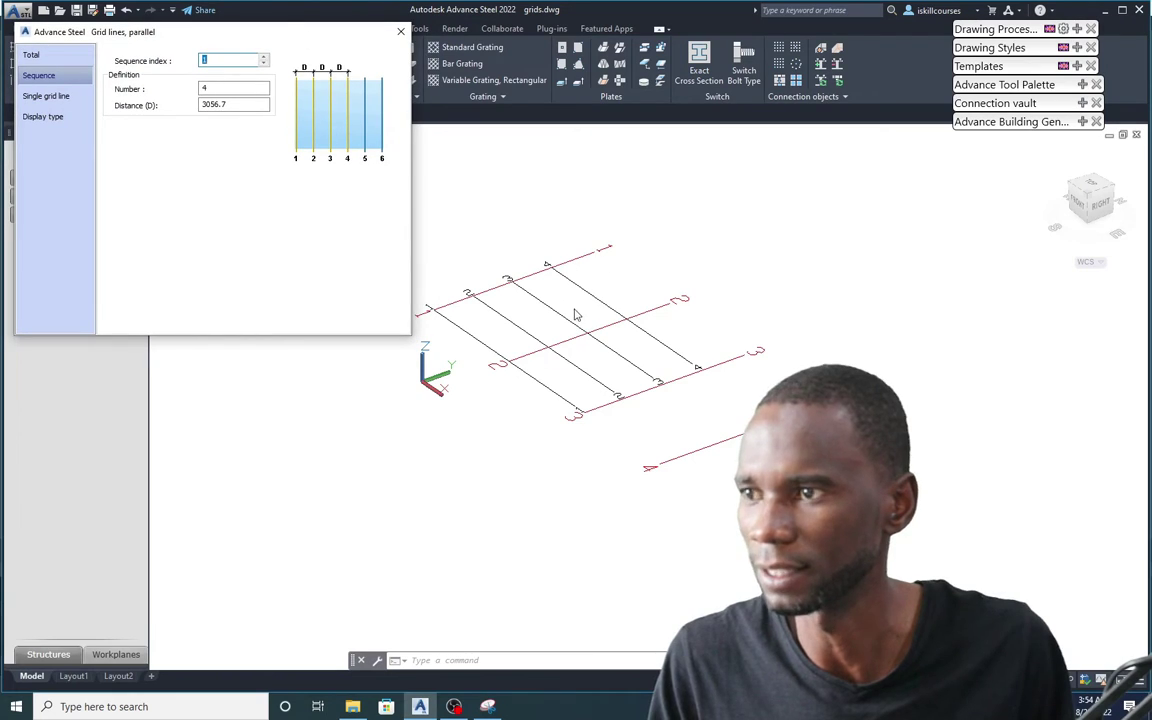
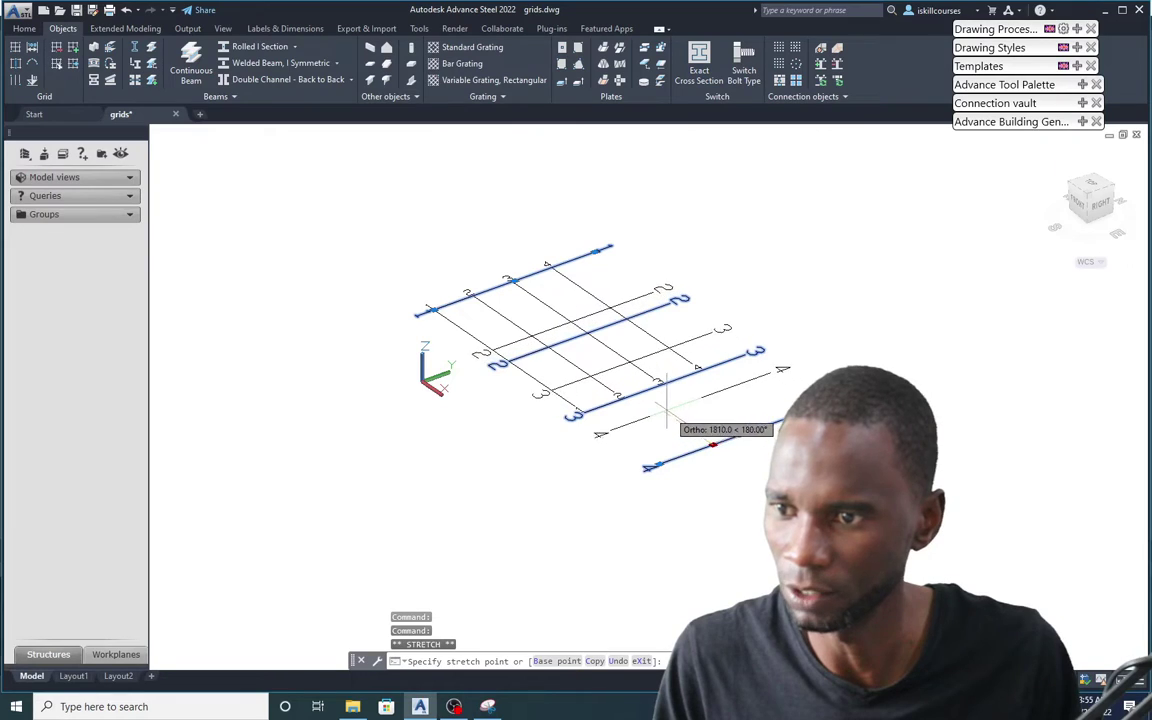
# Stretch the crossing grid's last axis inward and extend the first grid's lines beyond it so both sets fully intersect
pyautogui.click(665, 420)
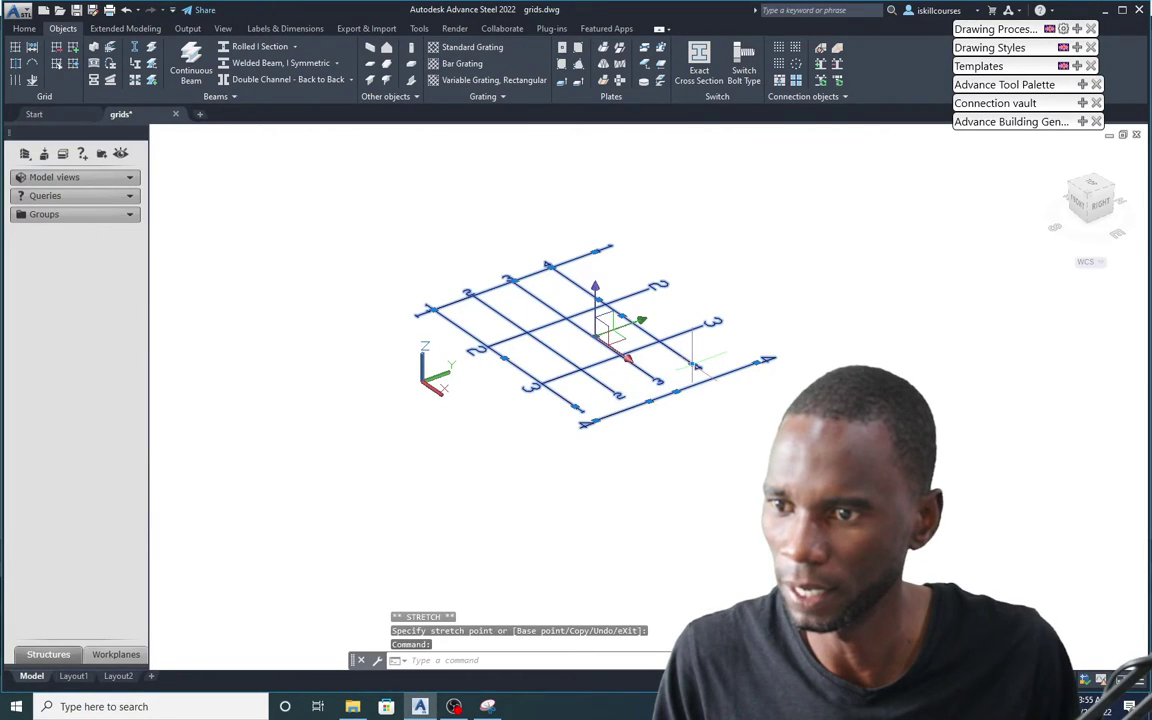
pyautogui.click(693, 364)
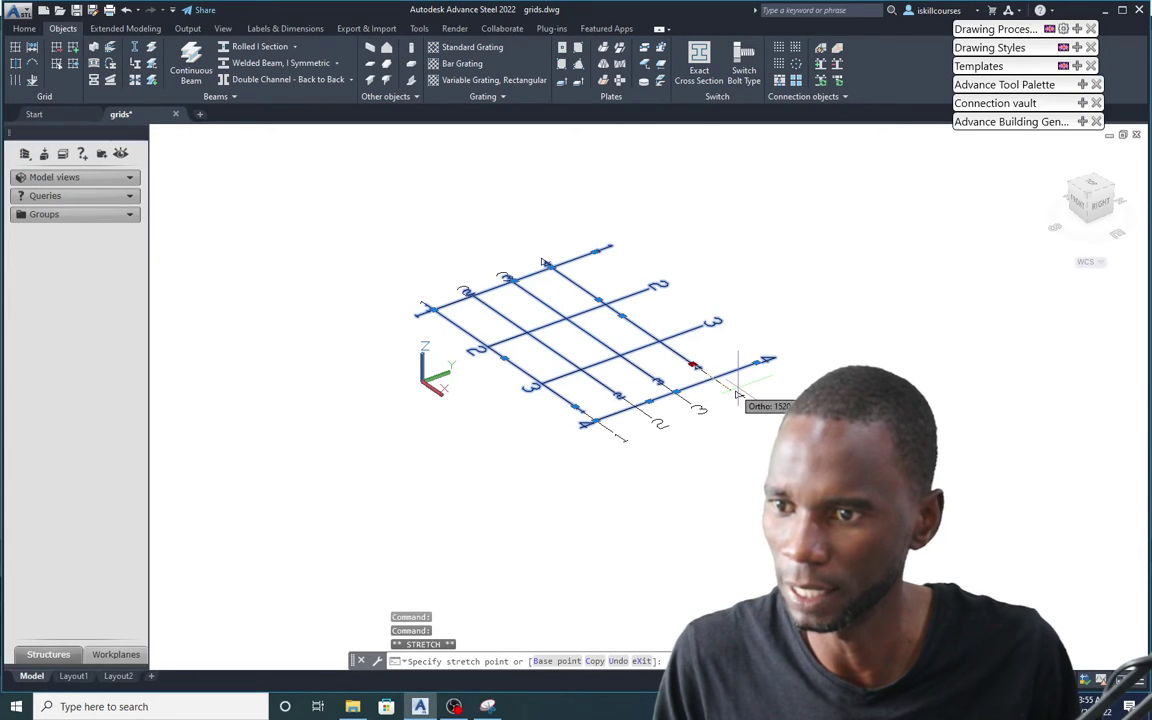
pyautogui.scroll(3, 600, 396)
pyautogui.scroll(-2, 583, 398)
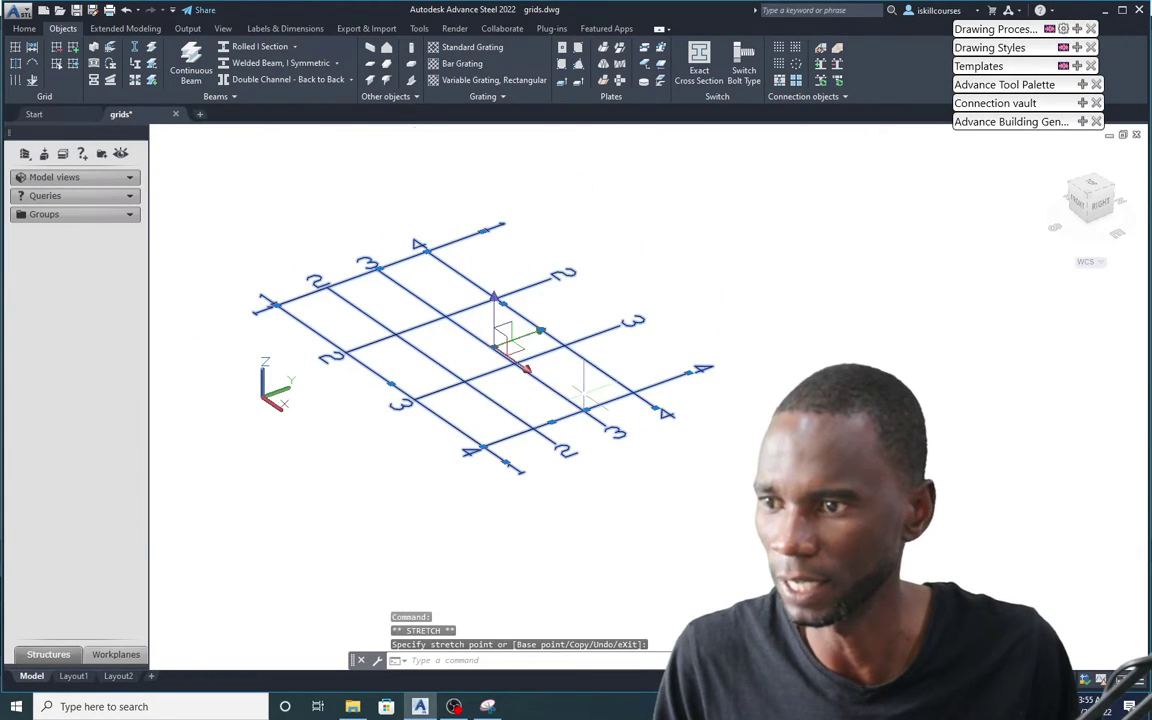
pyautogui.press('Escape')
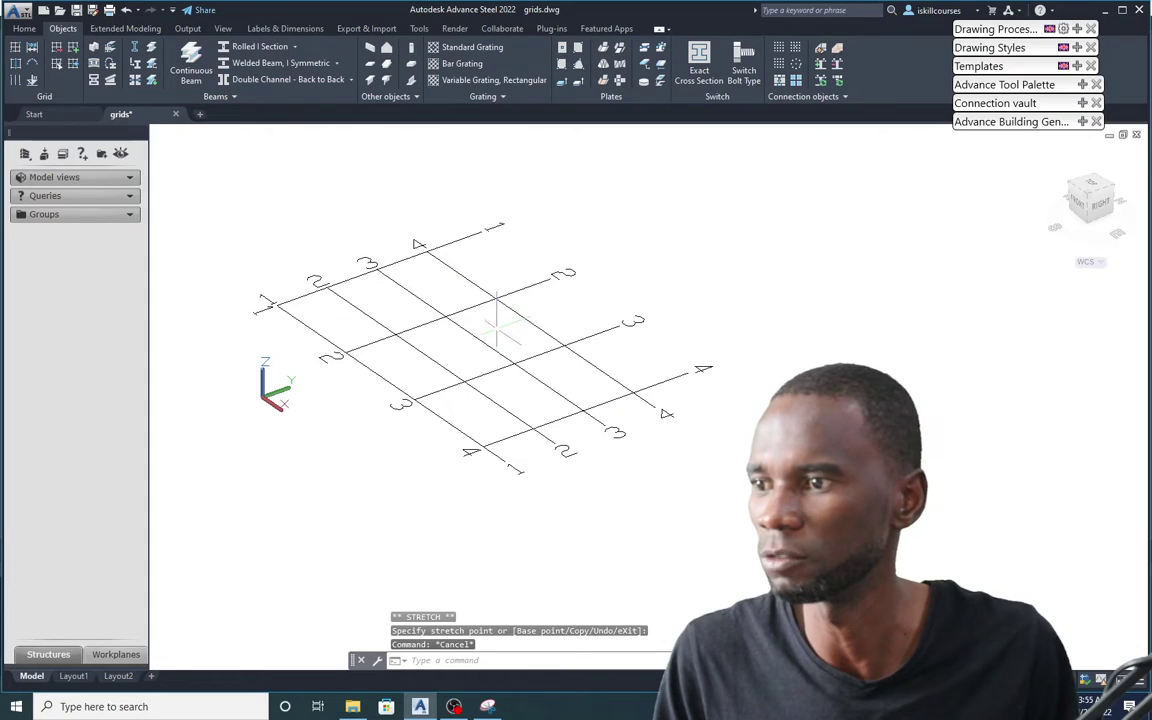
# Delete both crossing sets of four-axis grid lines
pyautogui.scroll(-2, 527, 321)
pyautogui.click(712, 432)
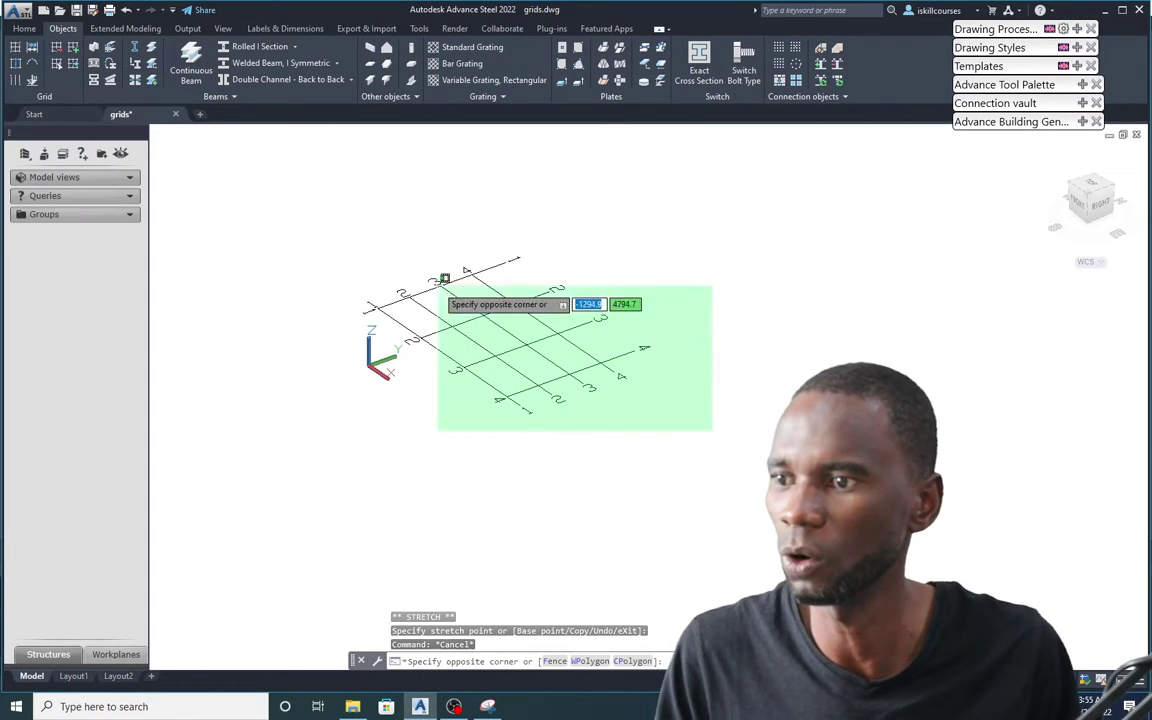
pyautogui.click(316, 218)
pyautogui.press('Delete')
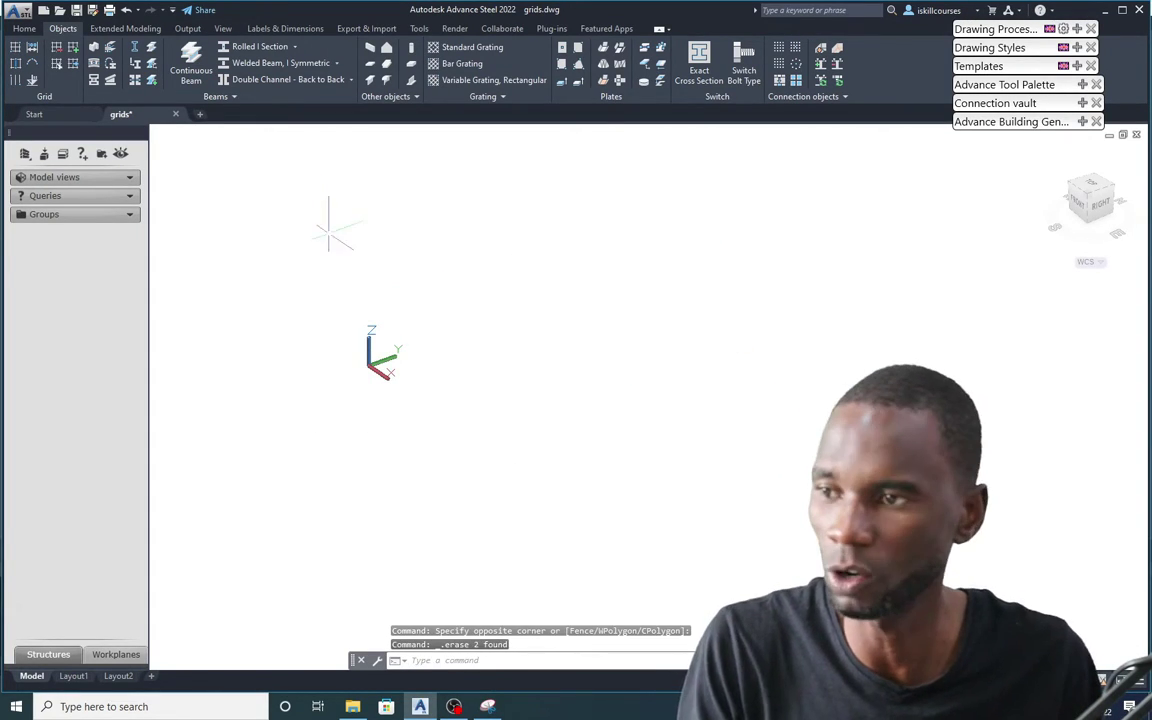
# Start a grid with groups by distance, with its first grid line beginning at the origin 0,0
pyautogui.scroll(-1, 520, 330)
pyautogui.scroll(2, 488, 275)
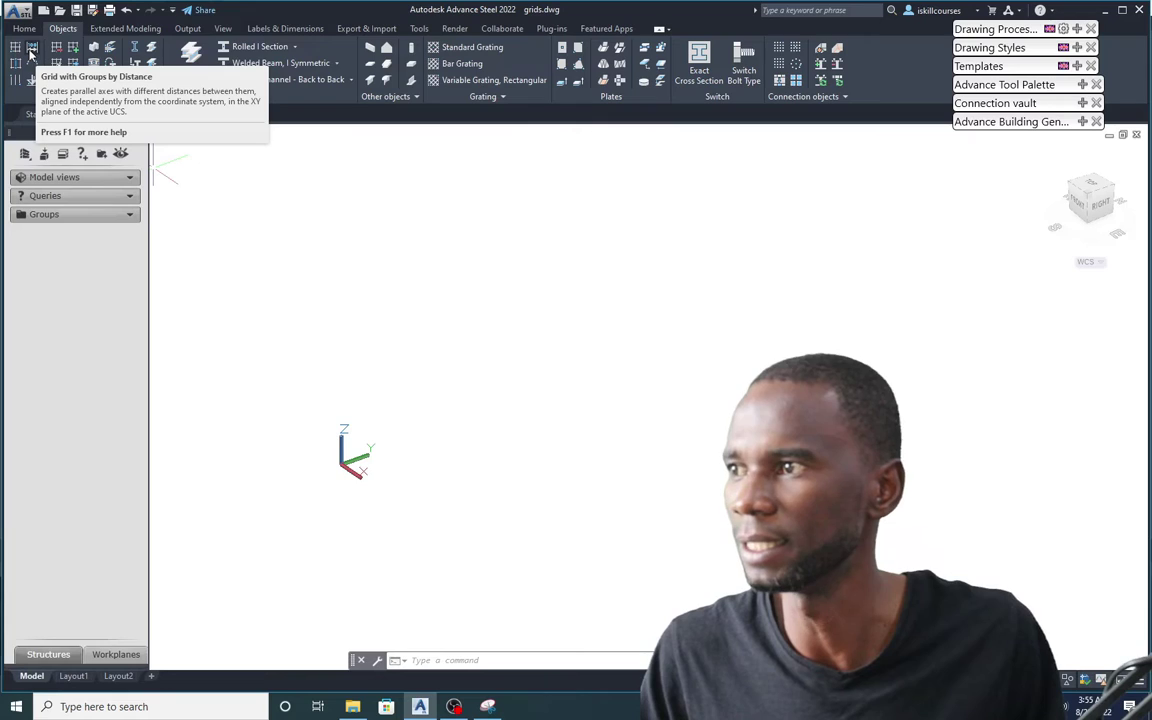
pyautogui.click(31, 50)
pyautogui.scroll(-2, 375, 282)
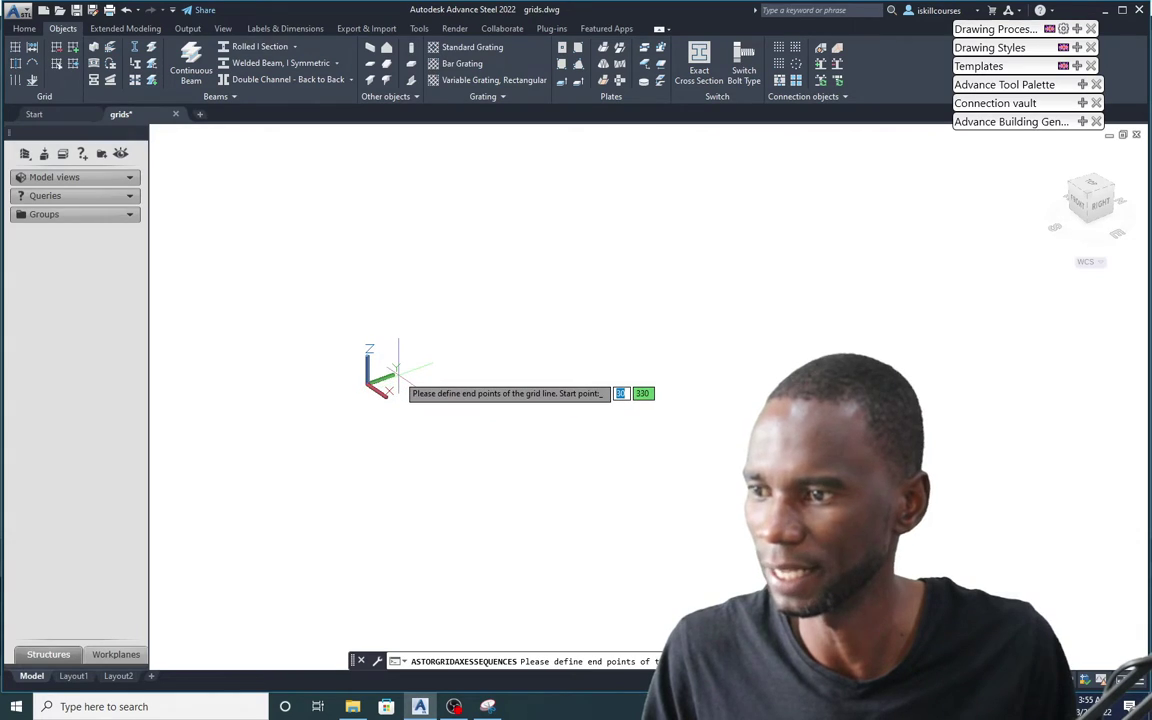
pyautogui.write('0')
pyautogui.press('Tab')
pyautogui.write('0')
pyautogui.press('Tab')
pyautogui.press('Return')
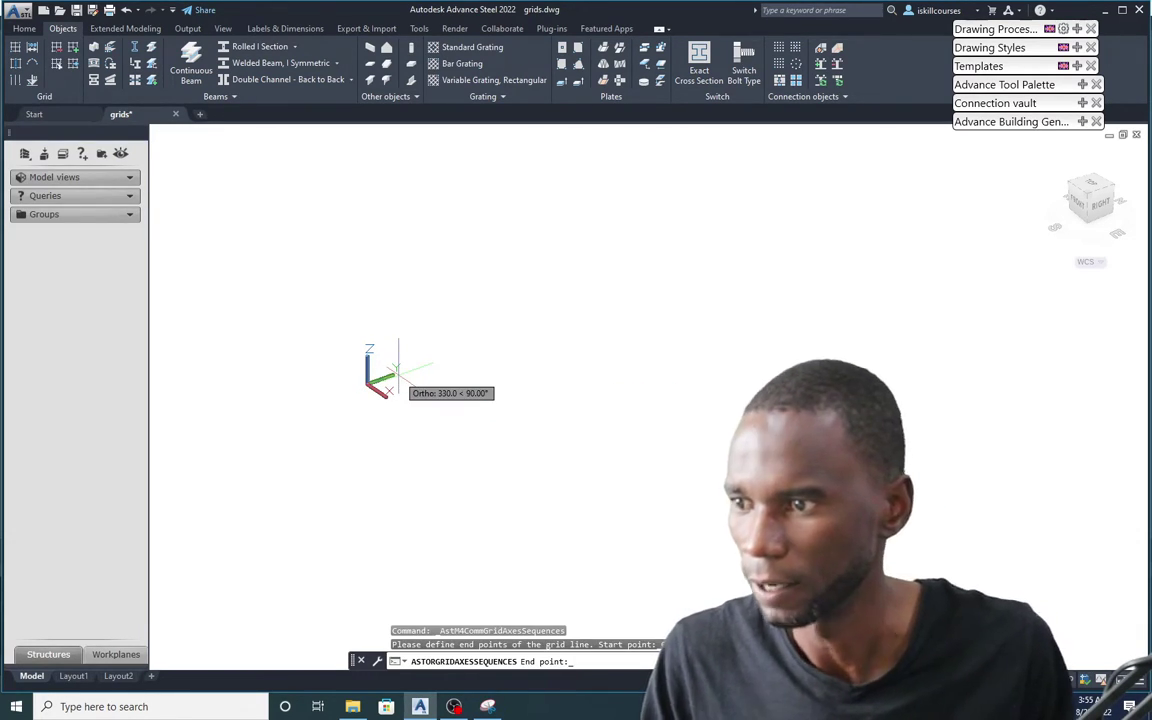
# End the first grid line along the X axis and point the group in the Y direction, with ortho mode on
pyautogui.scroll(-1, 540, 460)
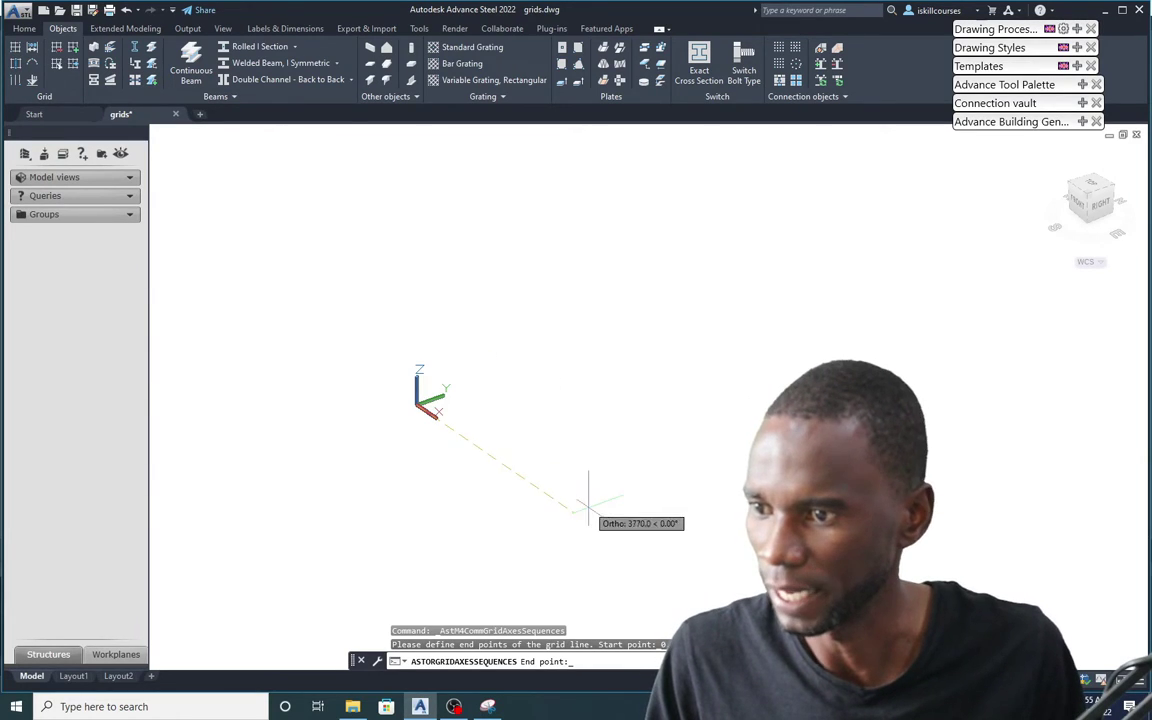
pyautogui.scroll(-1, 594, 501)
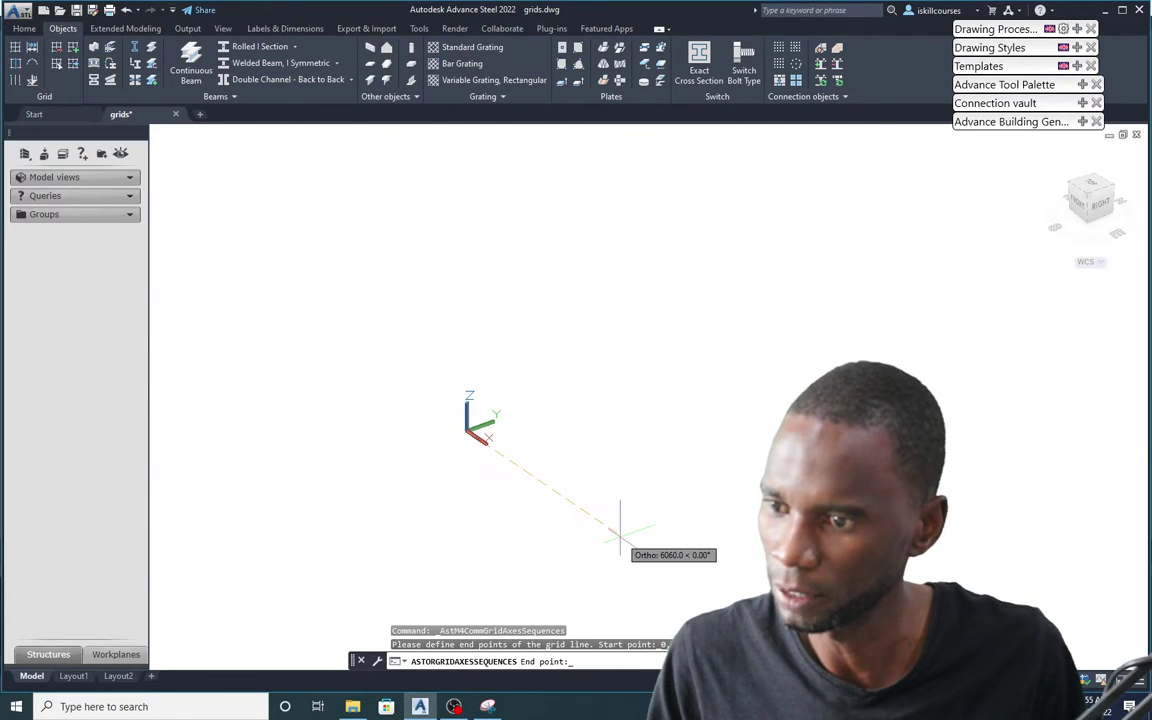
pyautogui.scroll(-4, 231, 368)
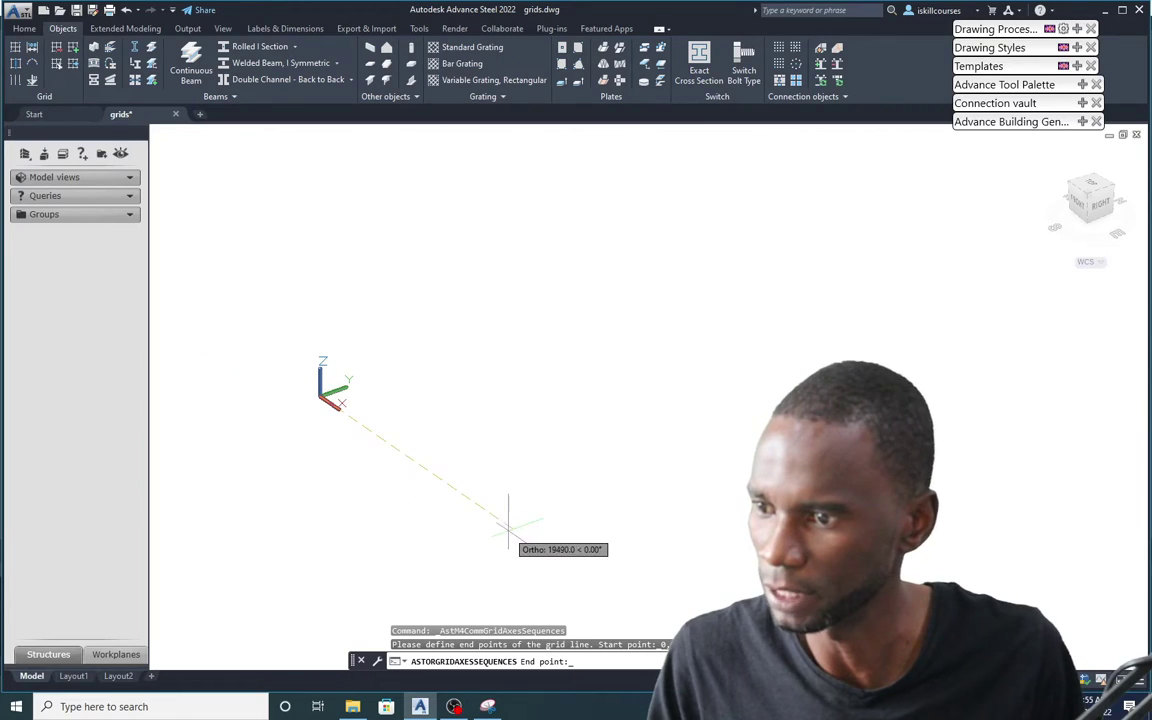
pyautogui.click(488, 505)
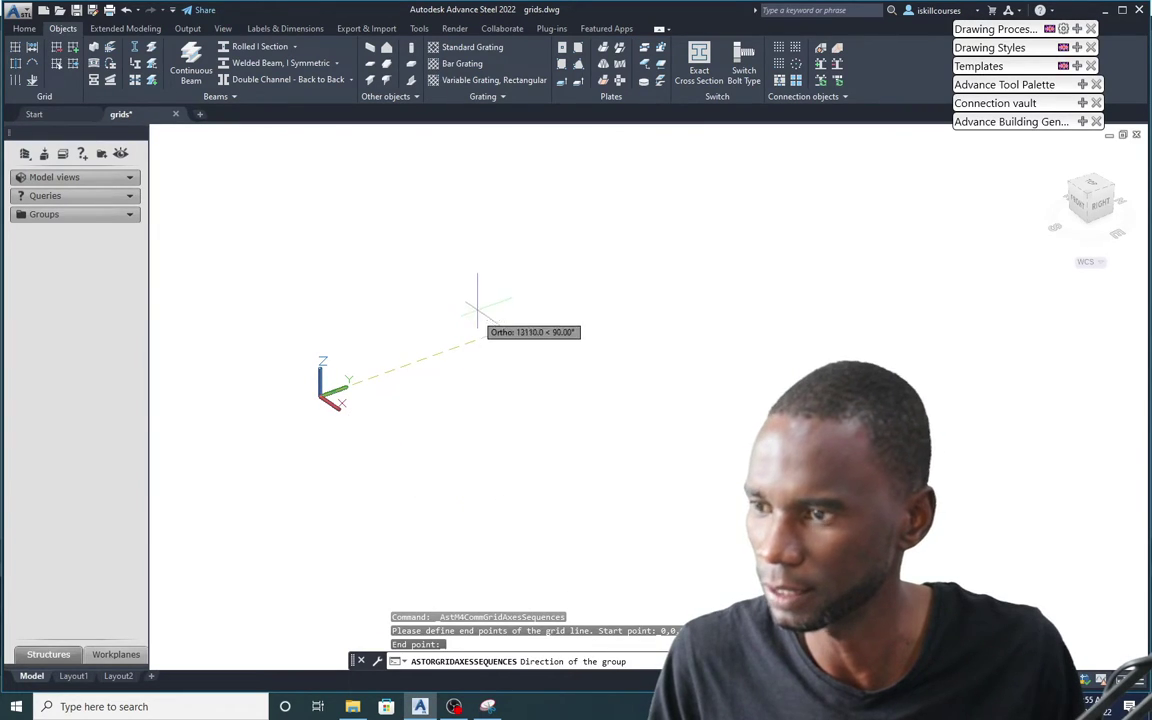
pyautogui.click(518, 292)
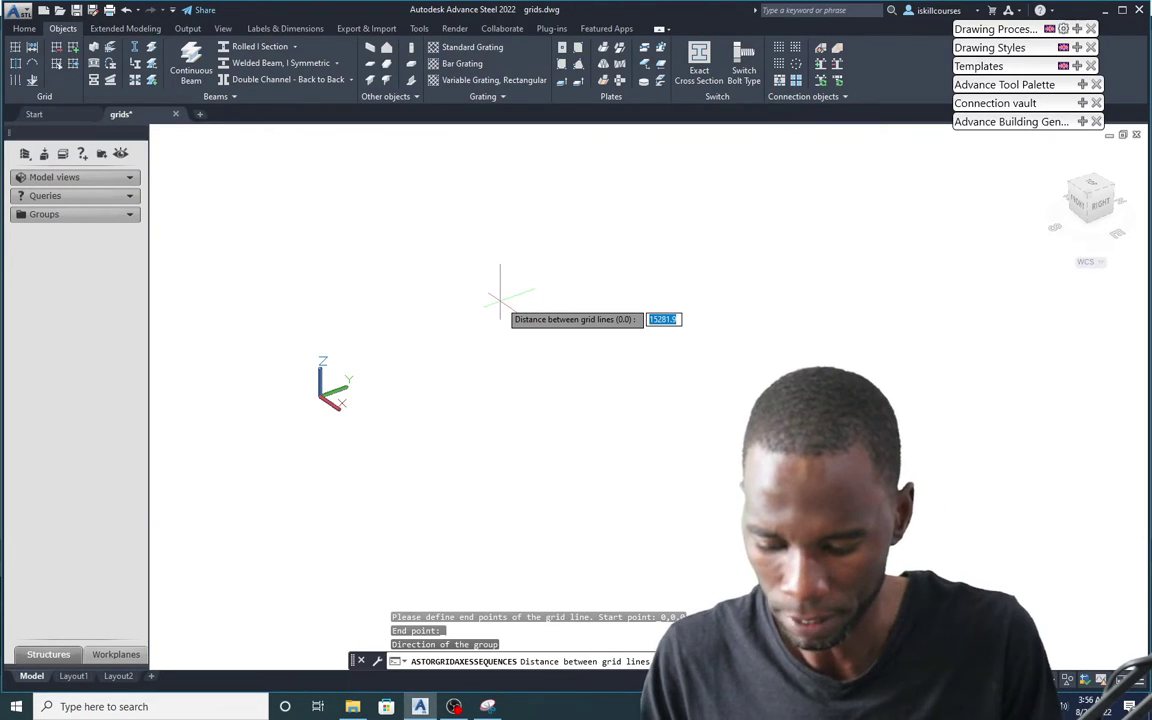
# Set successive distances of 1300, 1500, 3500 and 4250 between the grid lines, finish the group and close its properties
pyautogui.write('13')
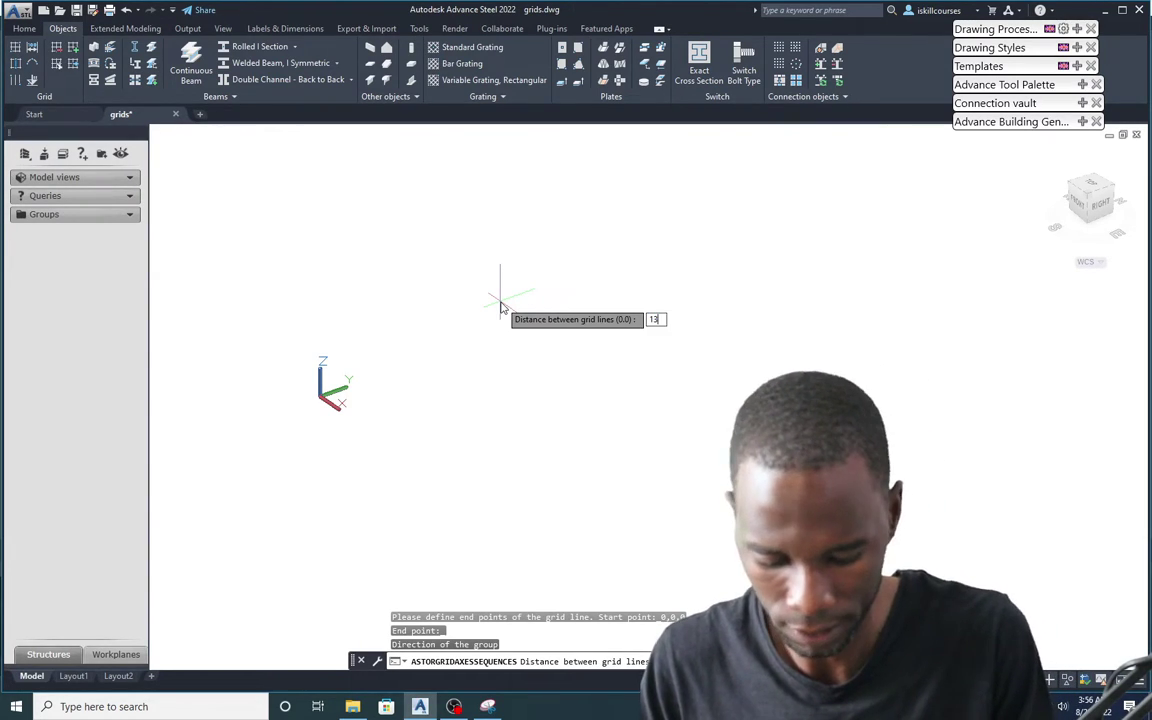
pyautogui.write('00')
pyautogui.press('Return')
pyautogui.write('1')
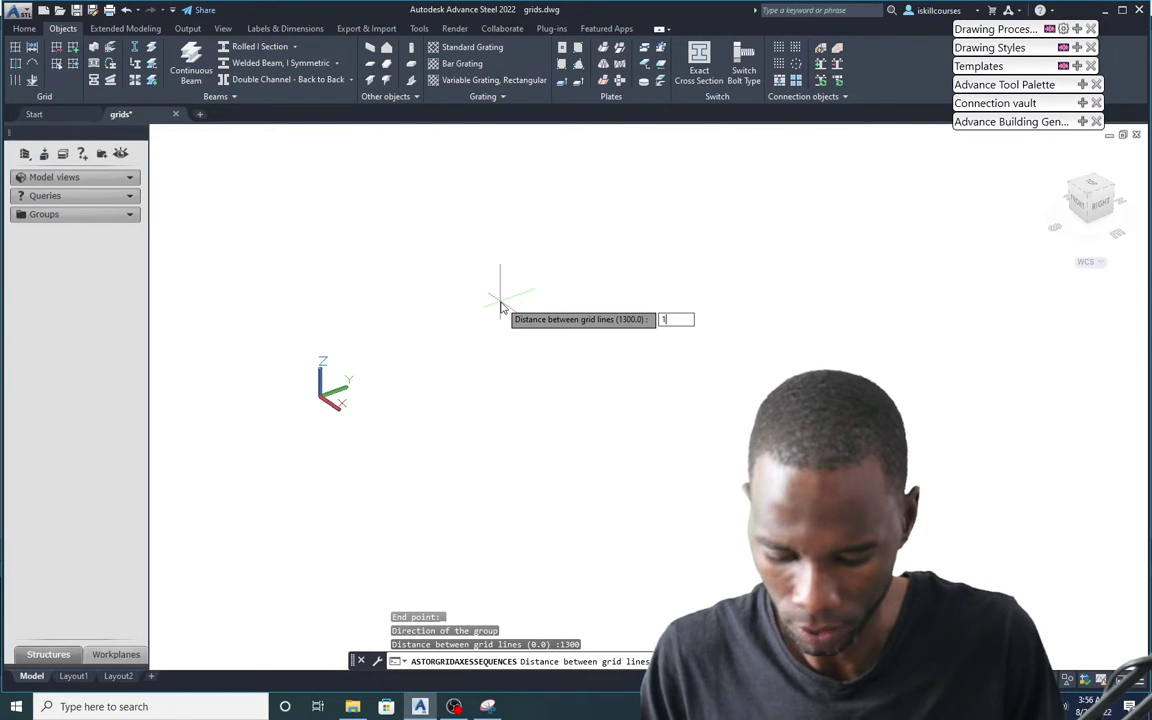
pyautogui.write('500')
pyautogui.press('Return')
pyautogui.write('3')
pyautogui.press('Return')
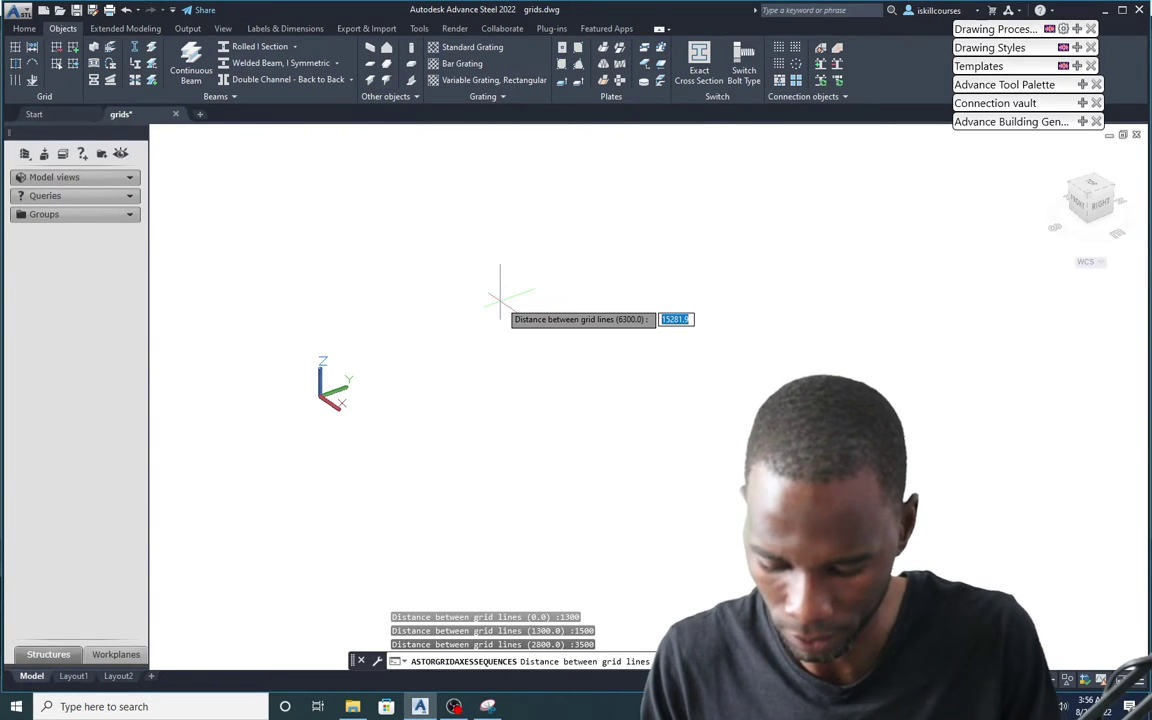
pyautogui.write('4250')
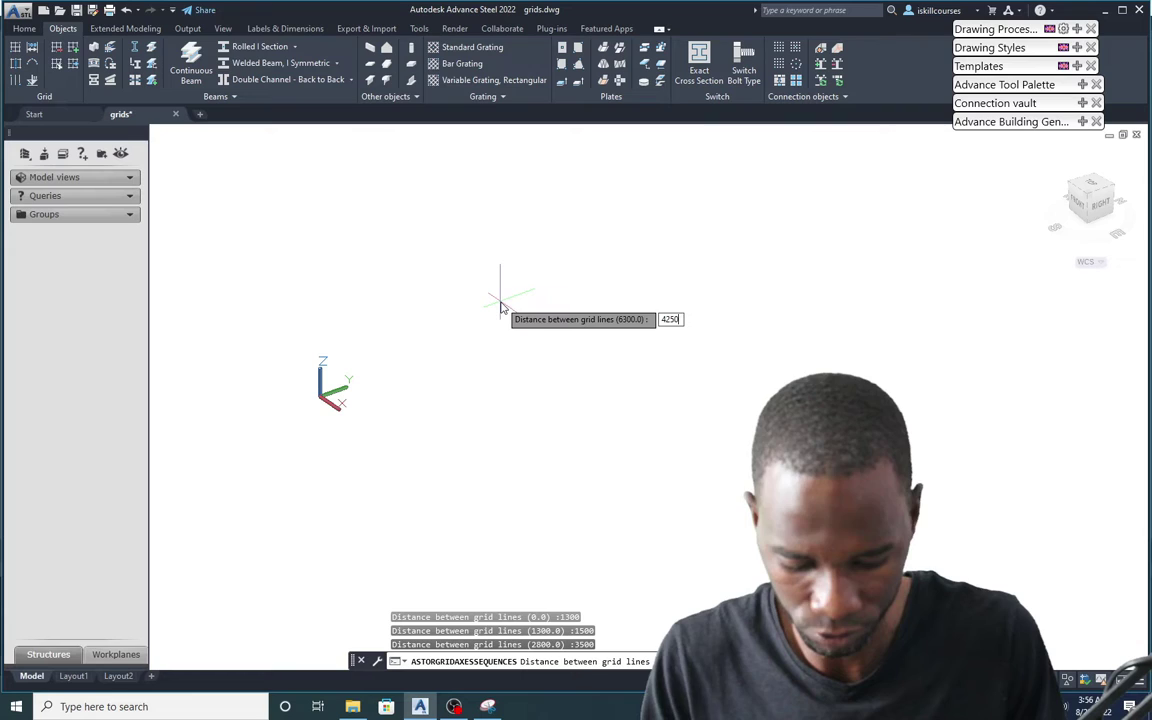
pyautogui.press('Return')
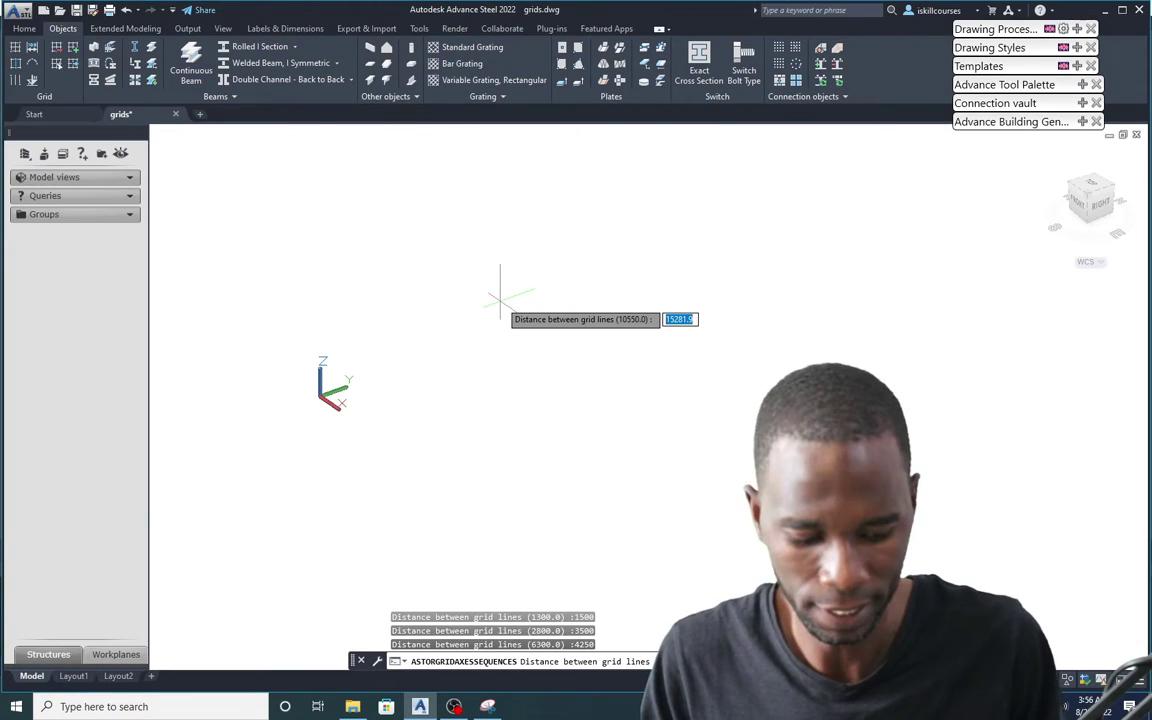
pyautogui.press('Return')
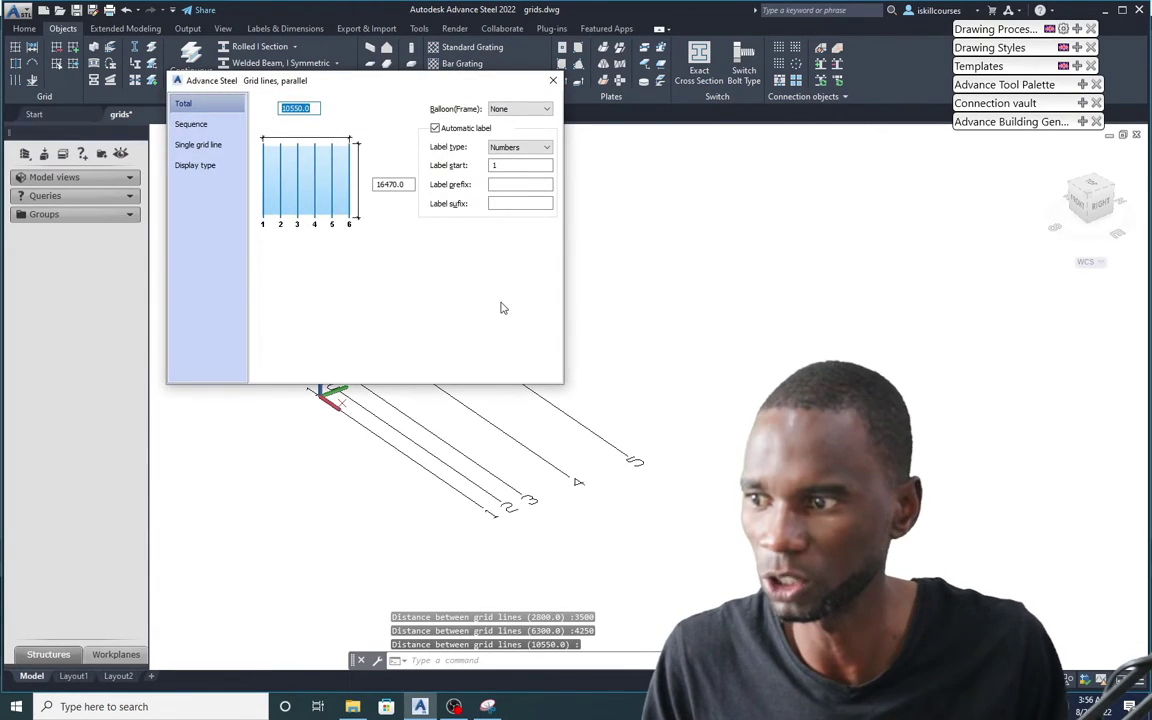
pyautogui.moveTo(387, 77); pyautogui.dragTo(816, 80)
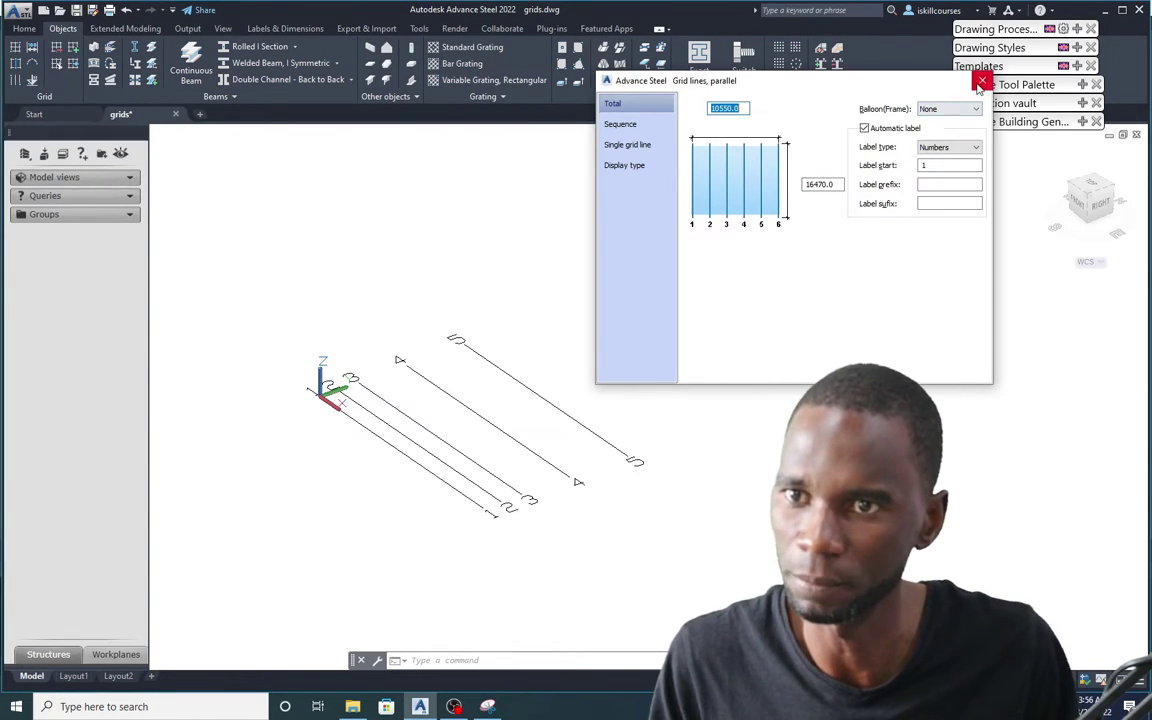
pyautogui.click(979, 84)
# Start a crossing grid with groups by distance from the origin 0,0, running its first line along Y and pointing the group in X
pyautogui.scroll(-2, 502, 244)
pyautogui.scroll(5, 440, 355)
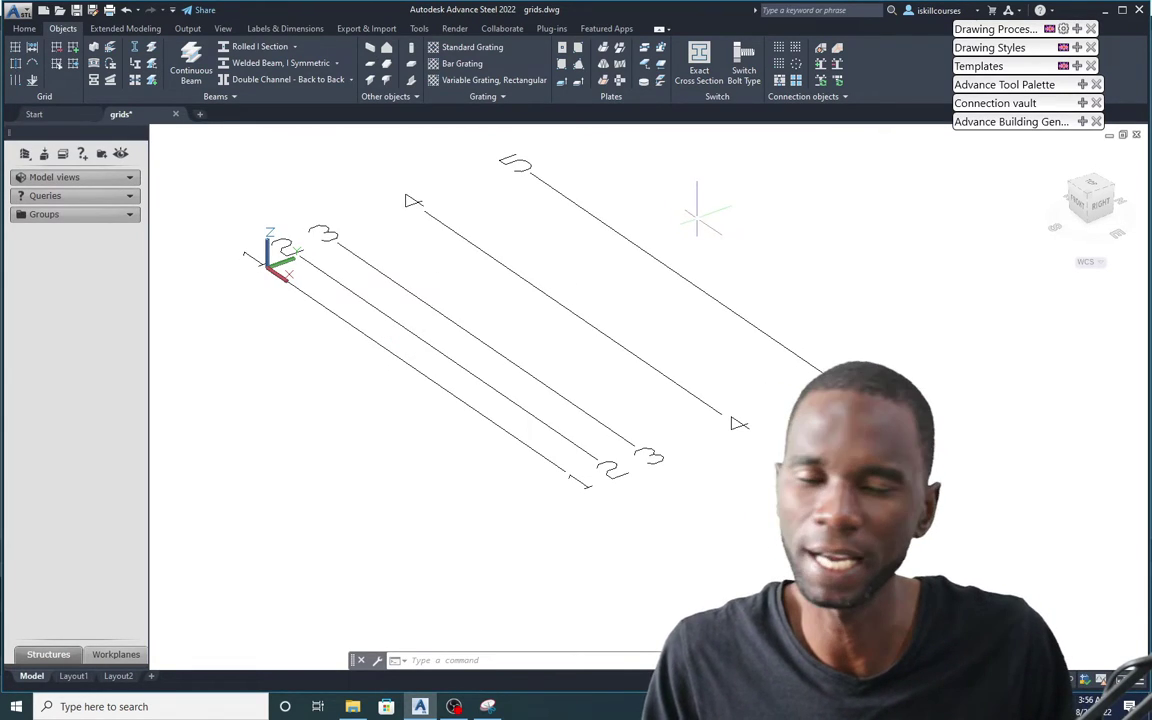
pyautogui.scroll(1, 501, 303)
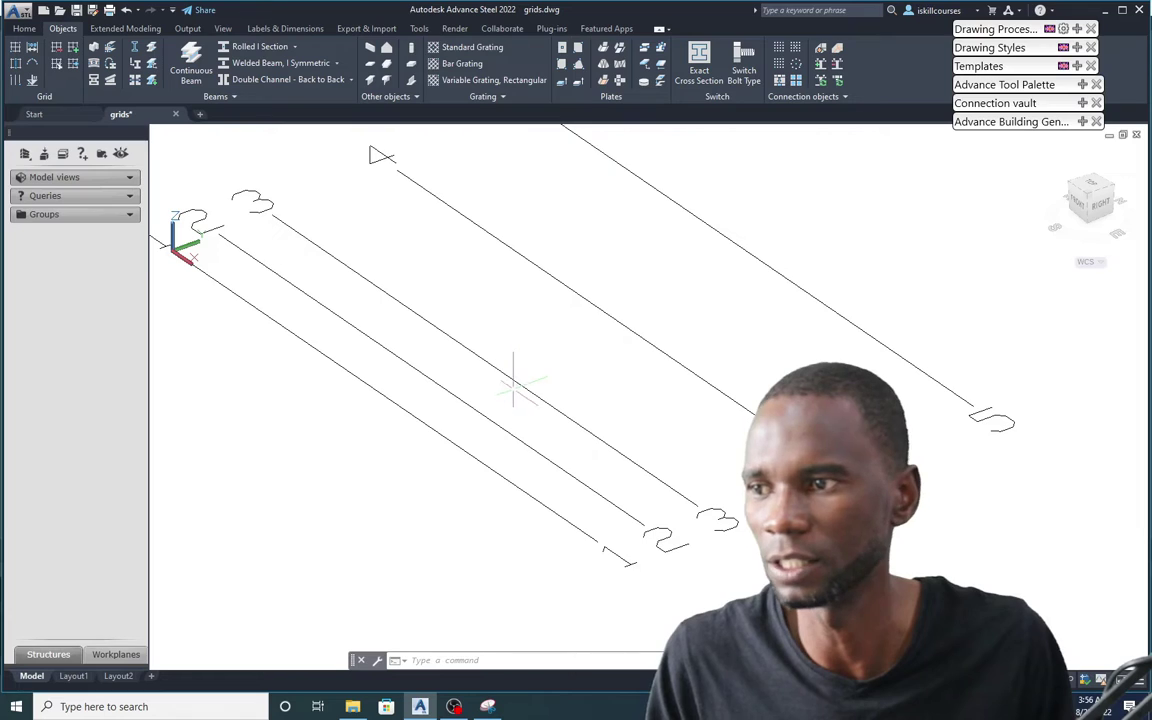
pyautogui.scroll(-2, 514, 380)
pyautogui.scroll(1, 473, 365)
pyautogui.scroll(-2, 460, 380)
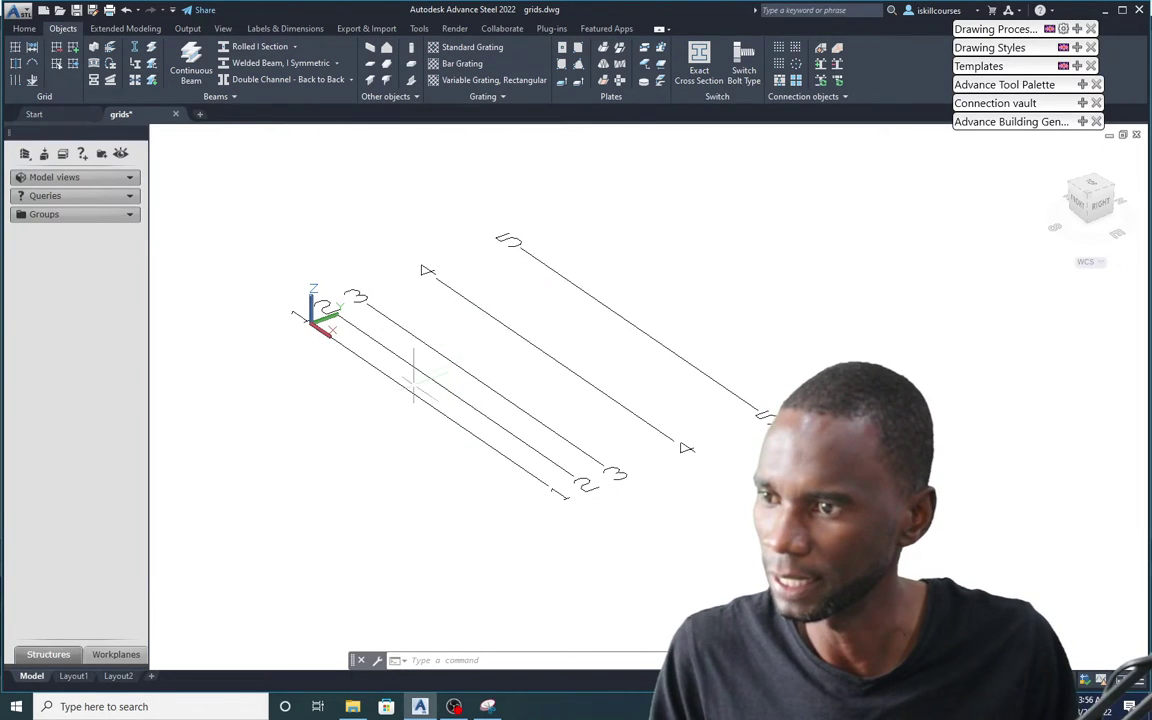
pyautogui.click(31, 48)
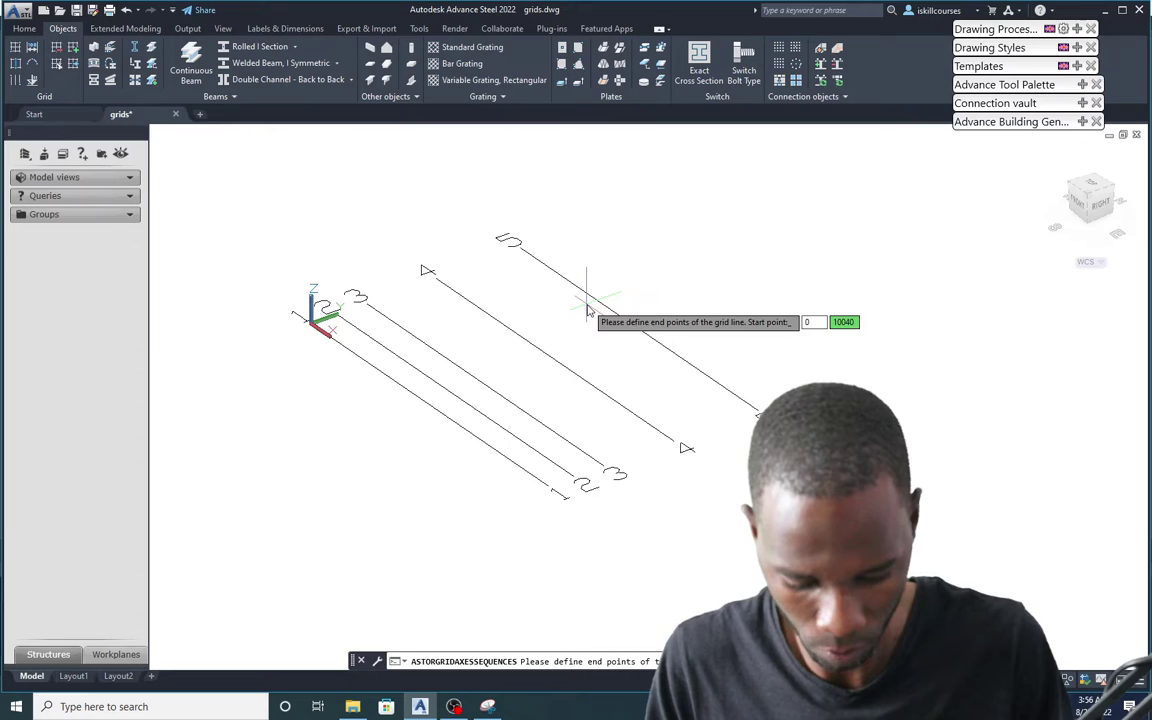
pyautogui.write('0,0')
pyautogui.press('Return')
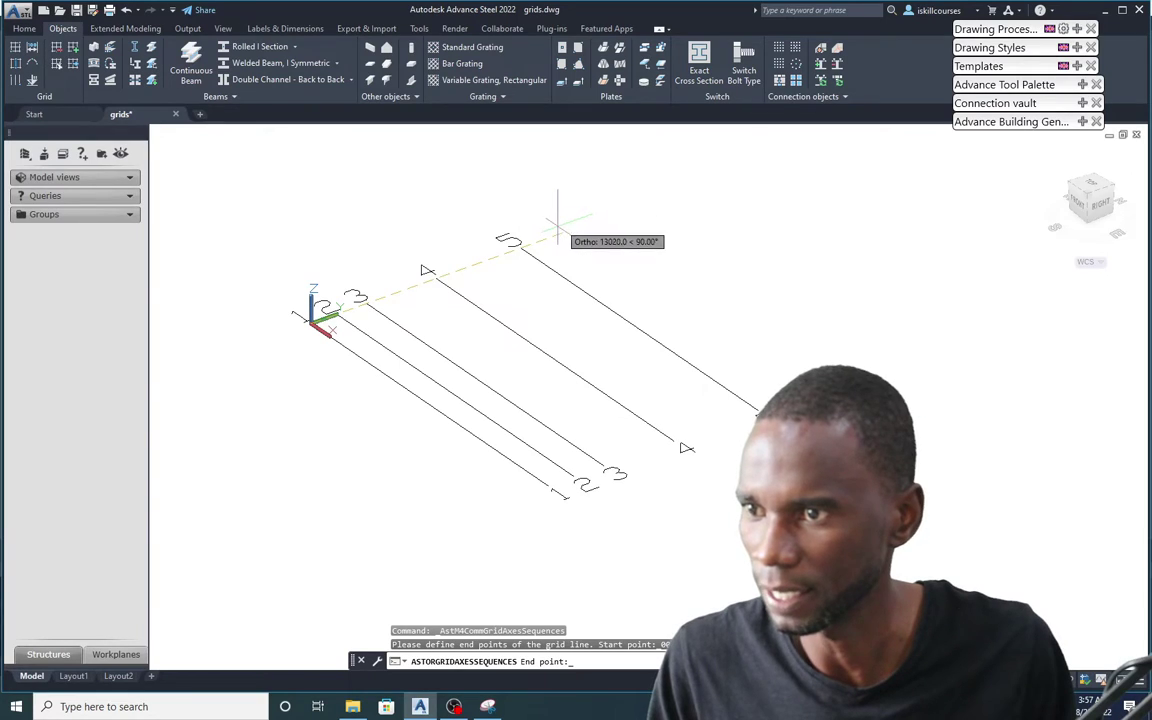
pyautogui.click(514, 243)
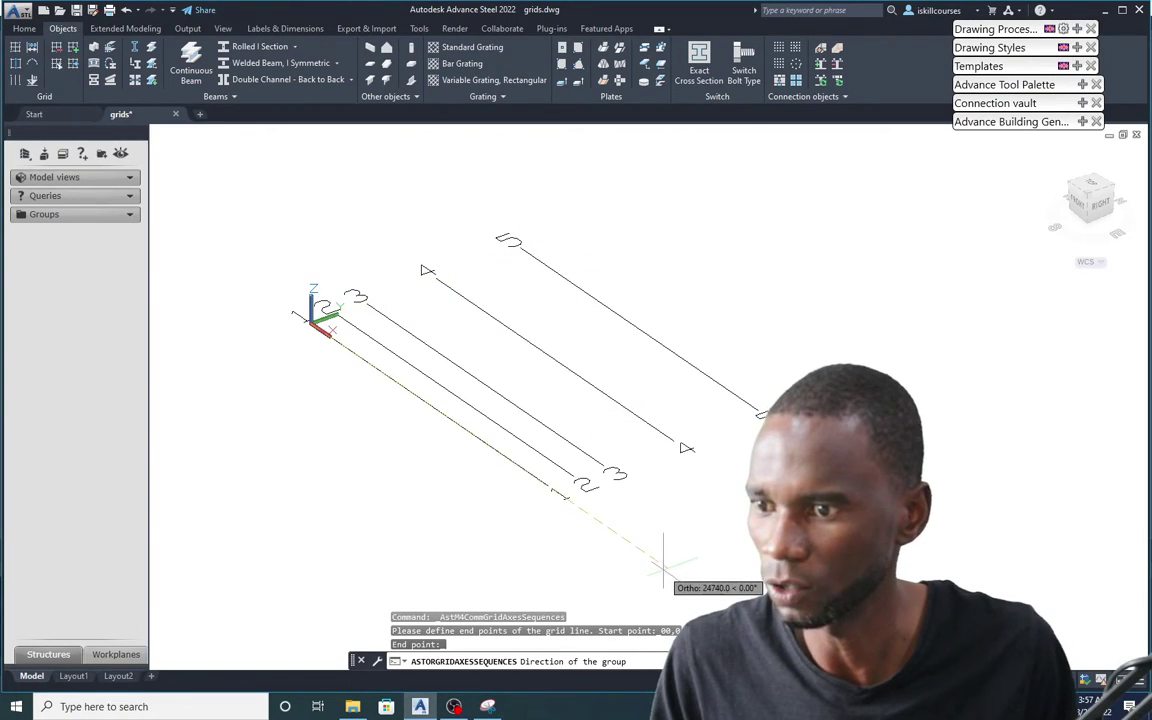
pyautogui.click(588, 520)
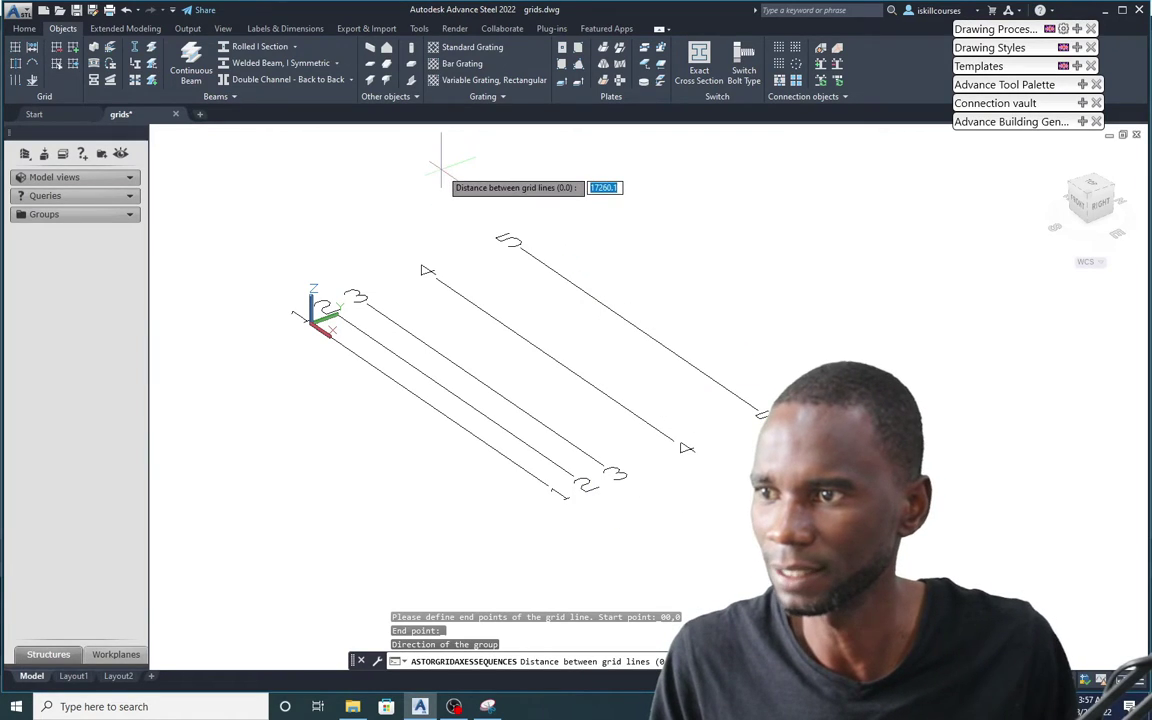
# Set the crossing group's successive distances to 2500, 3500, 2500 and 1200, finish the group and close its properties
pyautogui.write('2')
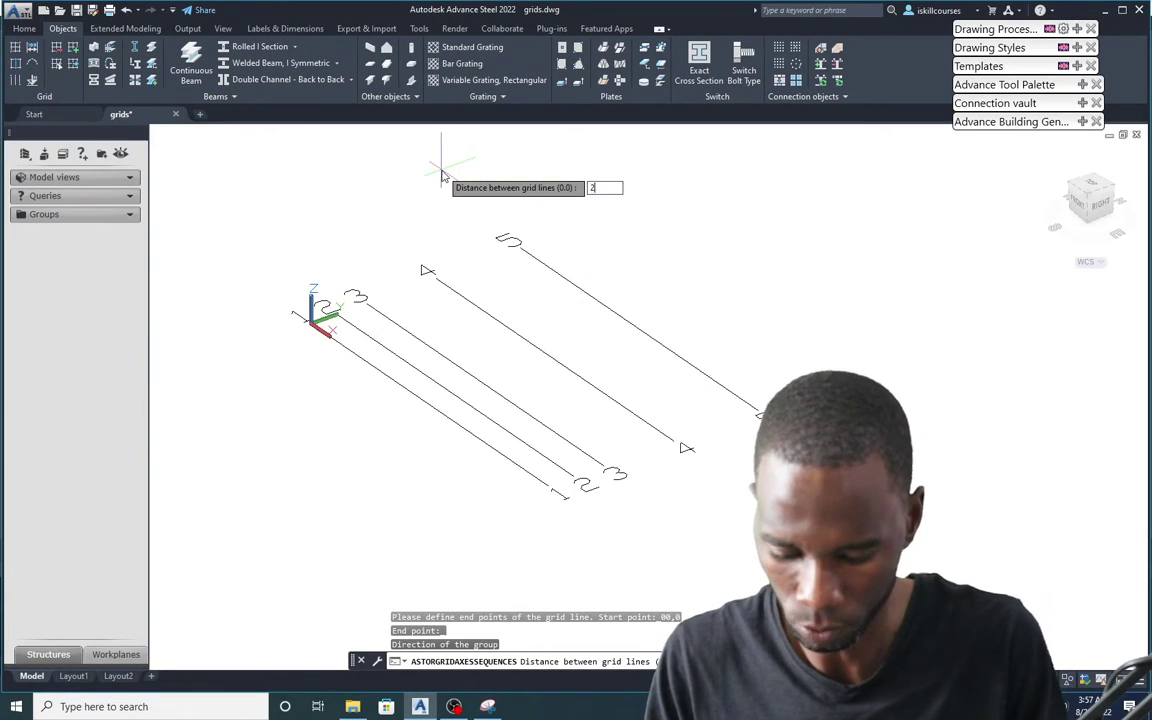
pyautogui.write('500')
pyautogui.press('Return')
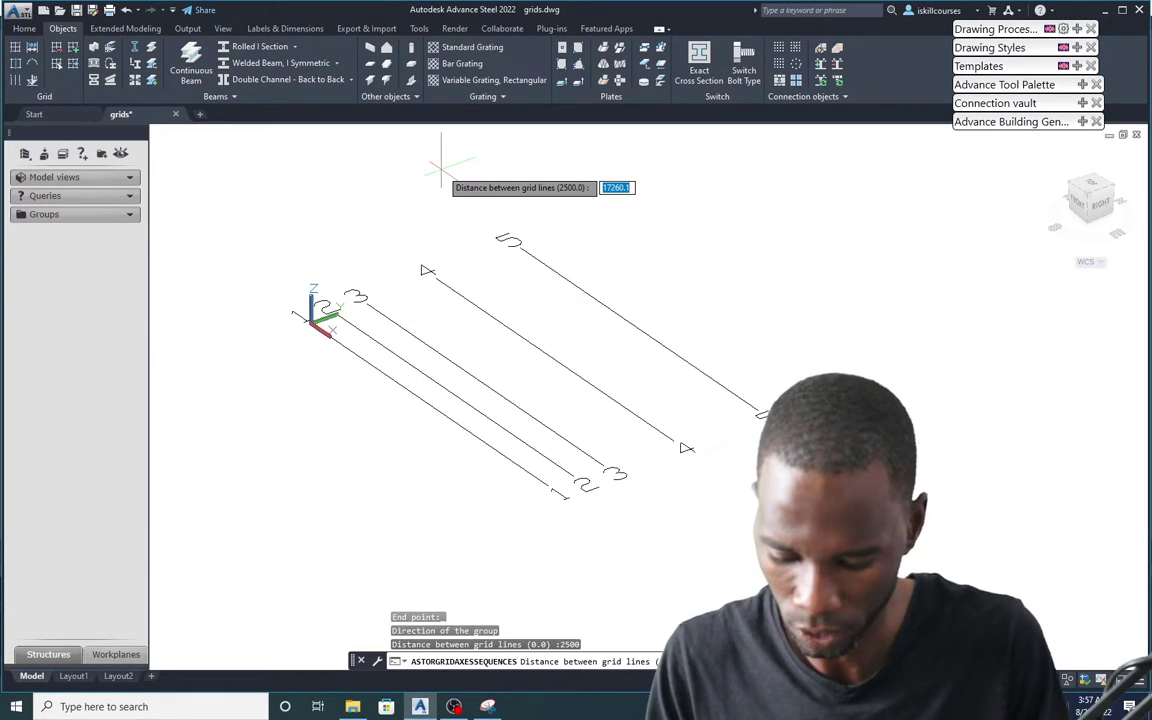
pyautogui.write('3')
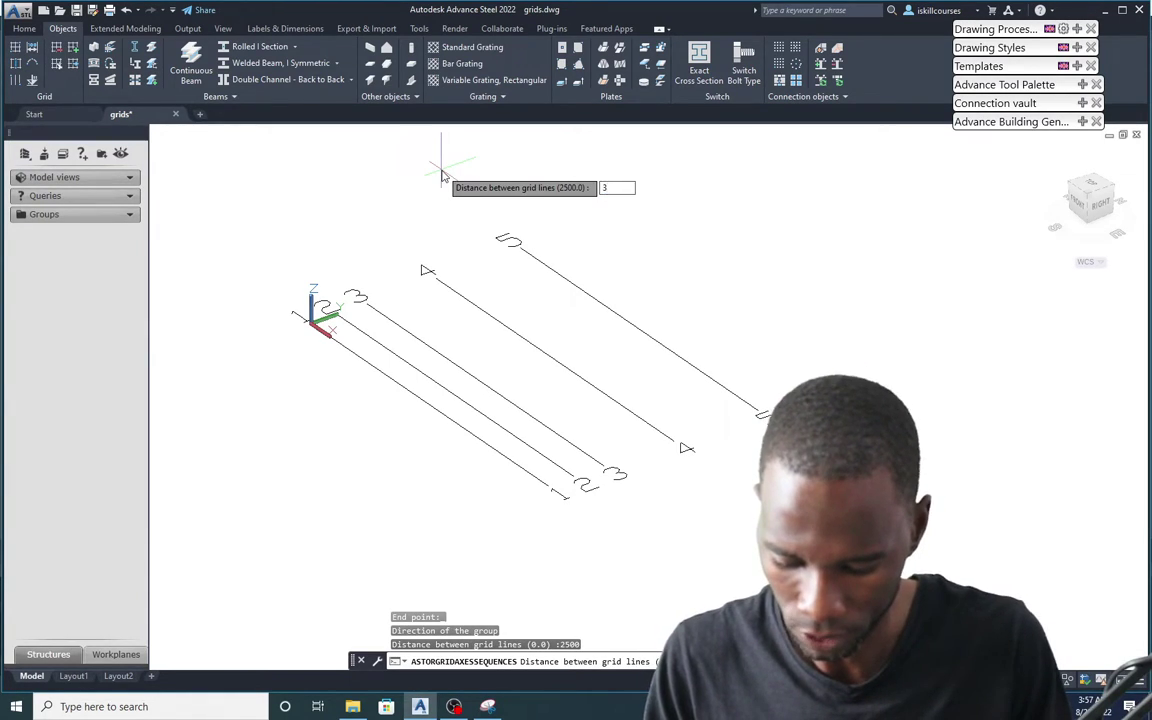
pyautogui.write('500')
pyautogui.press('Return')
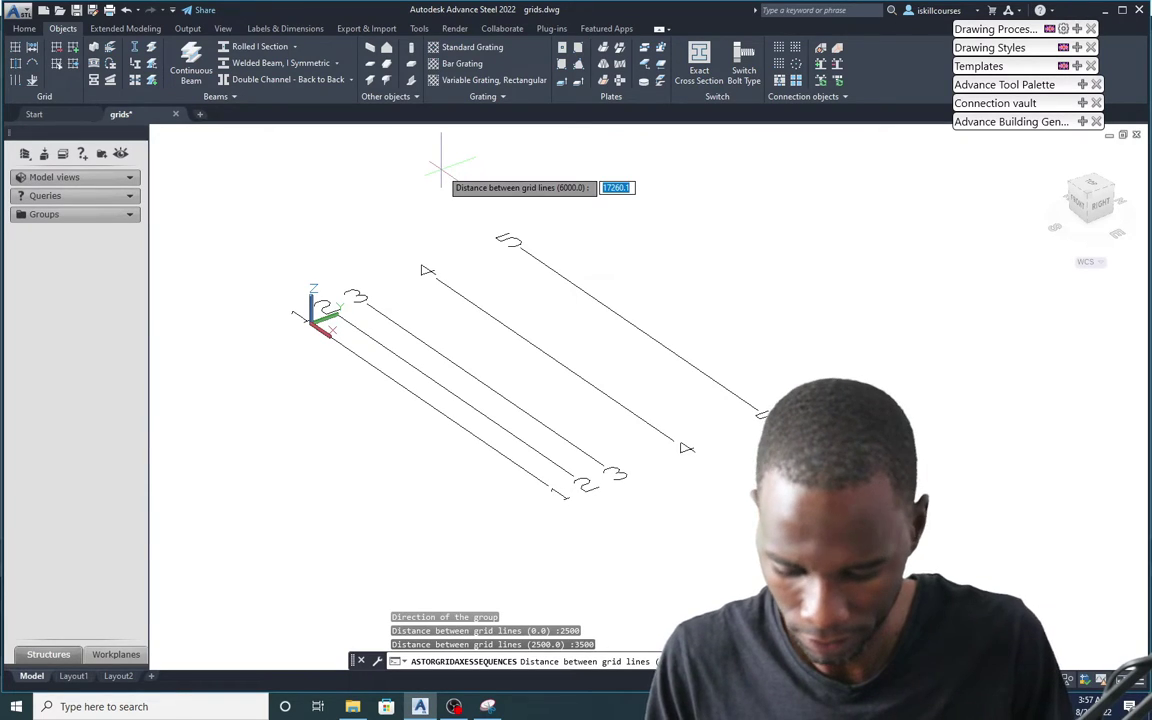
pyautogui.write('2')
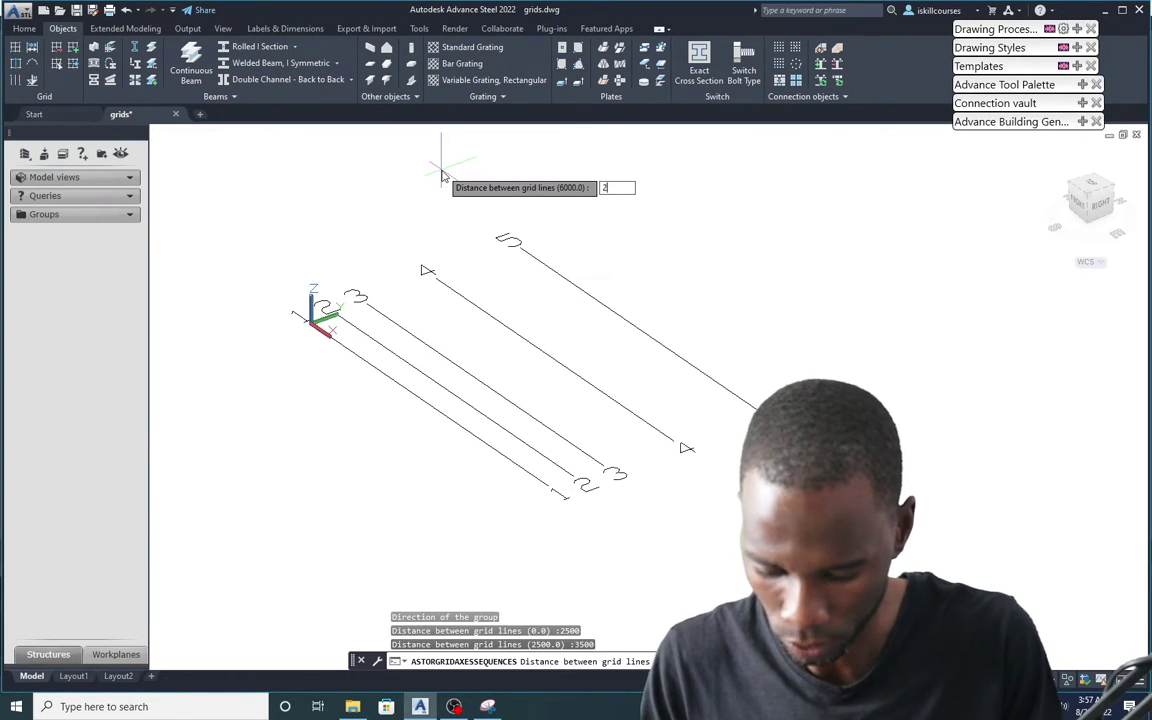
pyautogui.write('500')
pyautogui.press('Return')
pyautogui.write('1')
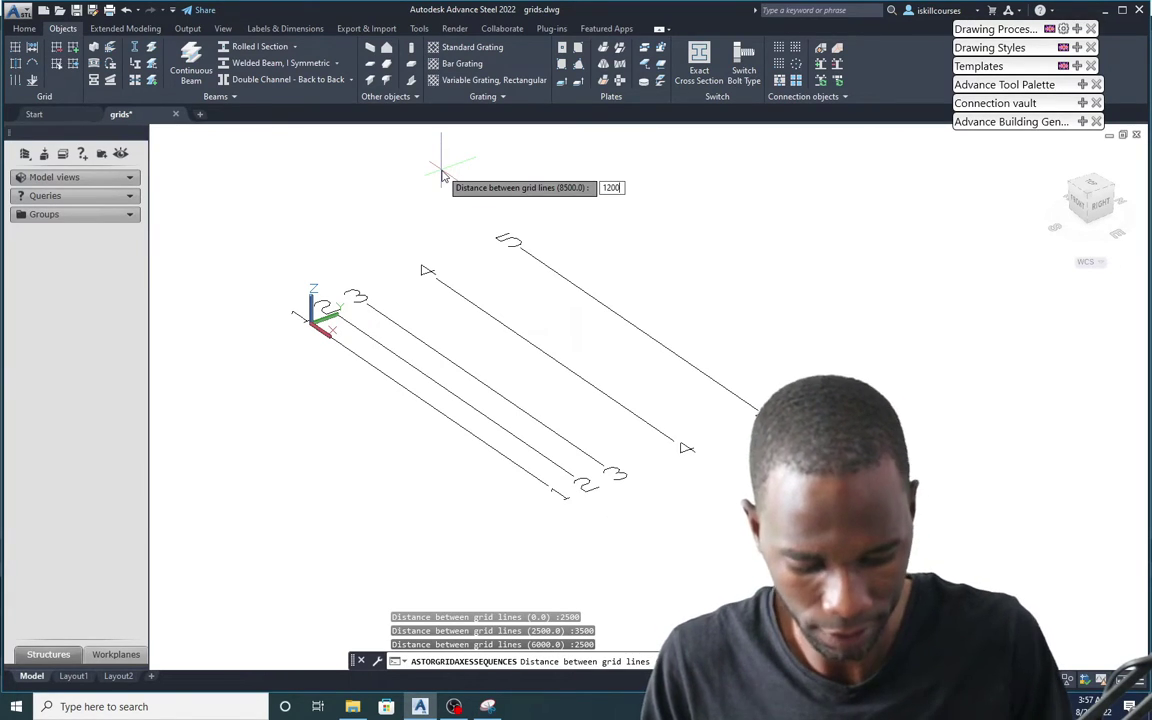
pyautogui.write('200')
pyautogui.press('Return')
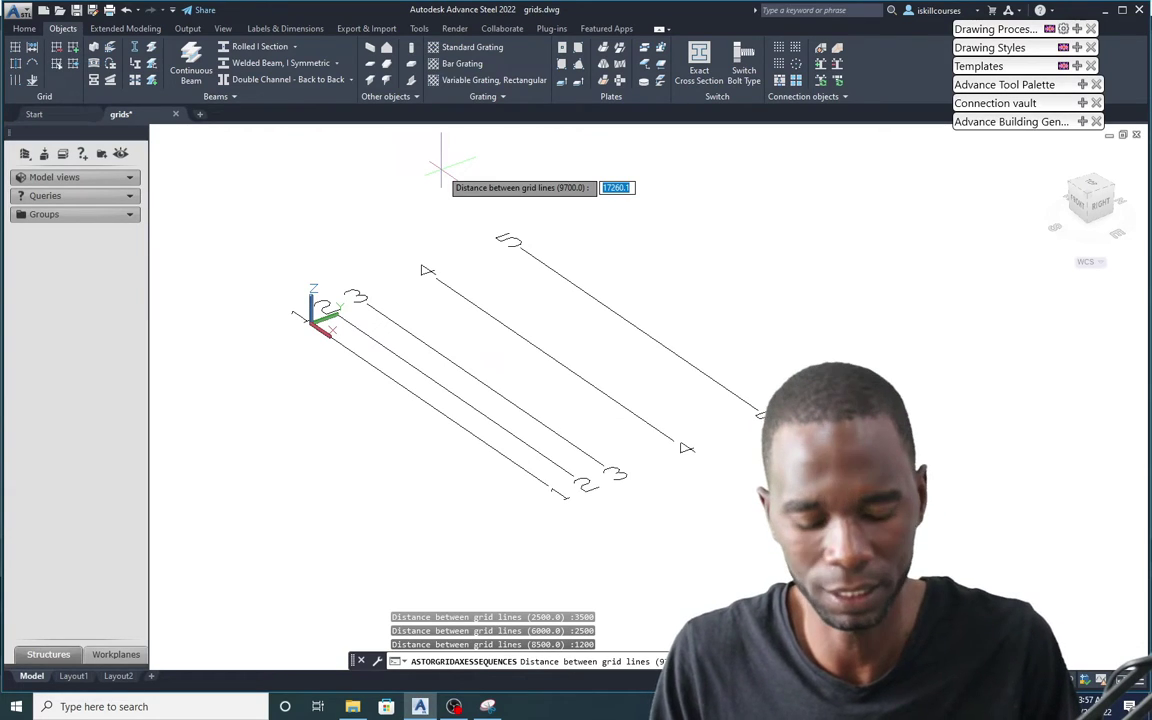
pyautogui.press('Return')
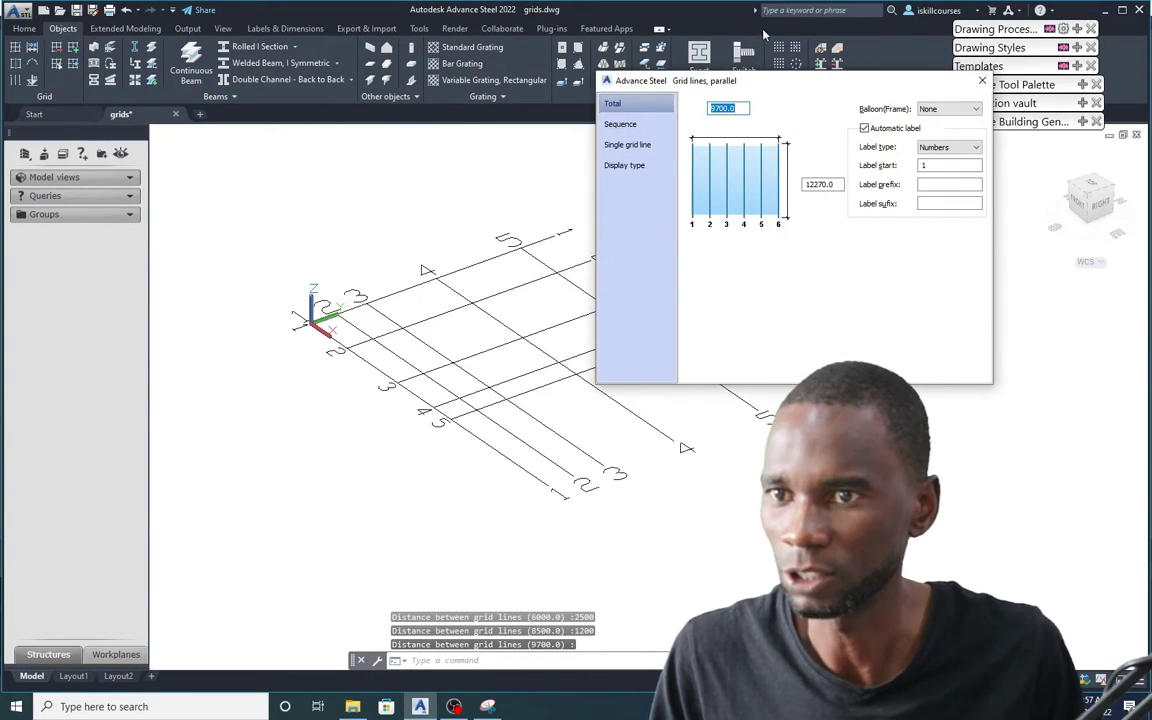
pyautogui.click(982, 80)
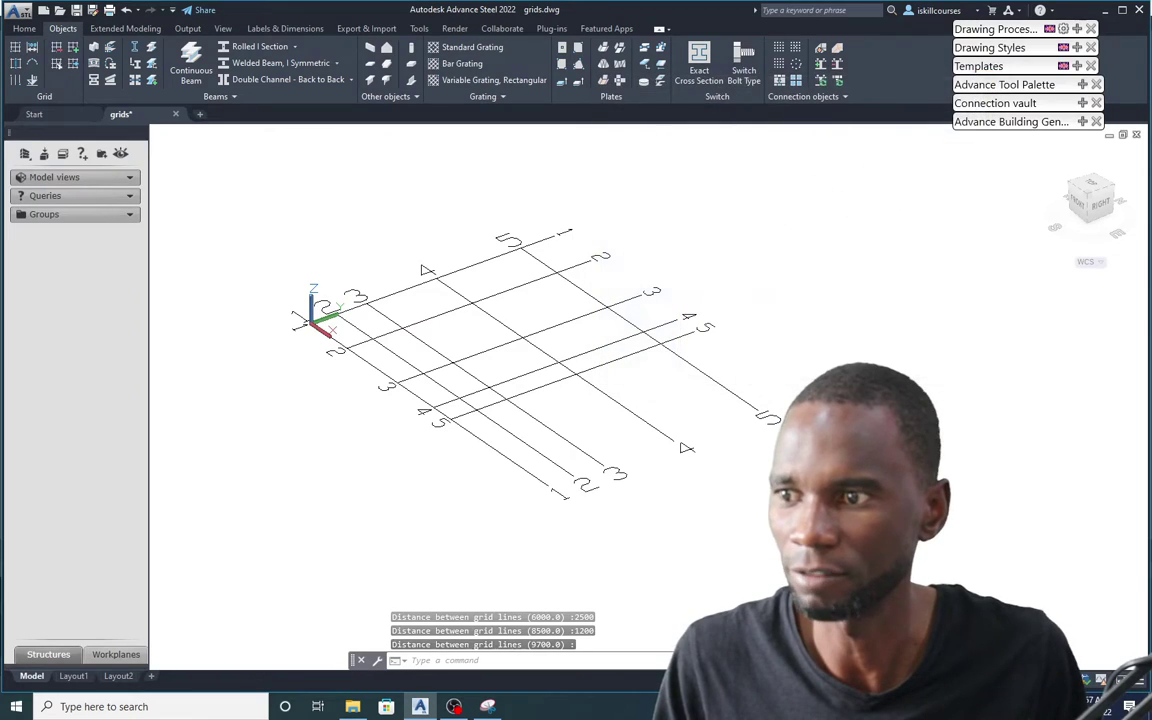
# Stretch the near ends of the X-direction grid lines about 1690 outward, past the origin and the crossing set's first axis
pyautogui.scroll(3, 340, 312)
pyautogui.scroll(2, 340, 312)
pyautogui.scroll(-5, 393, 314)
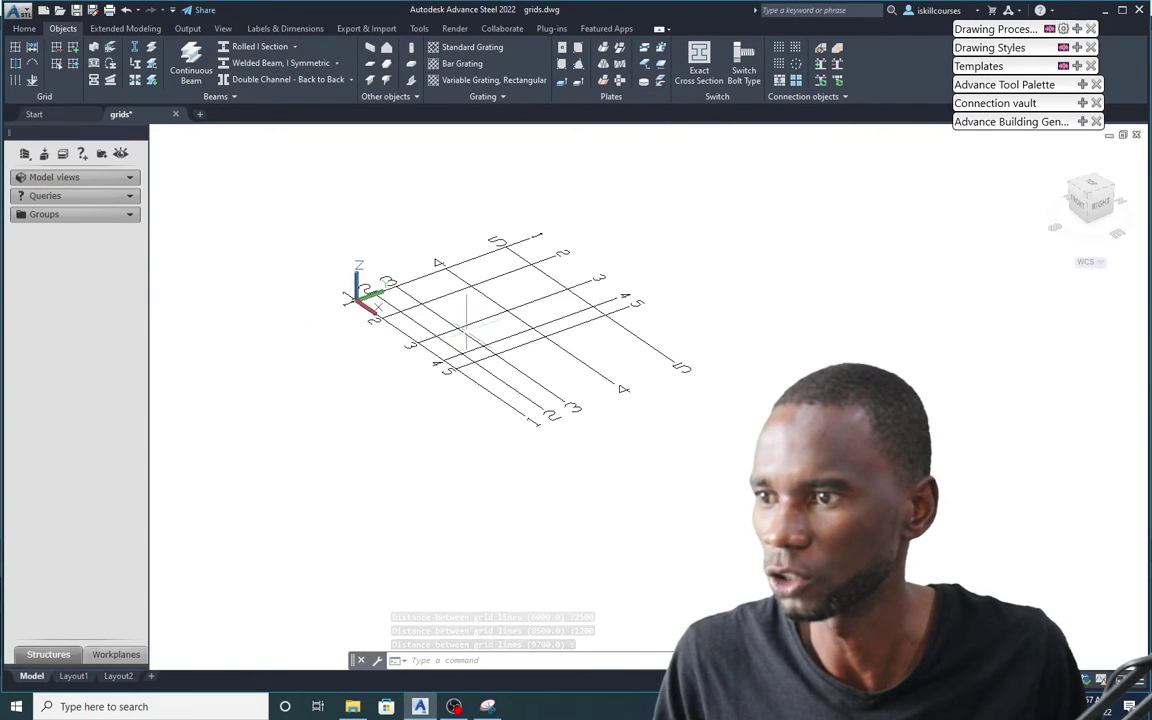
pyautogui.scroll(2, 455, 282)
pyautogui.scroll(-4, 453, 283)
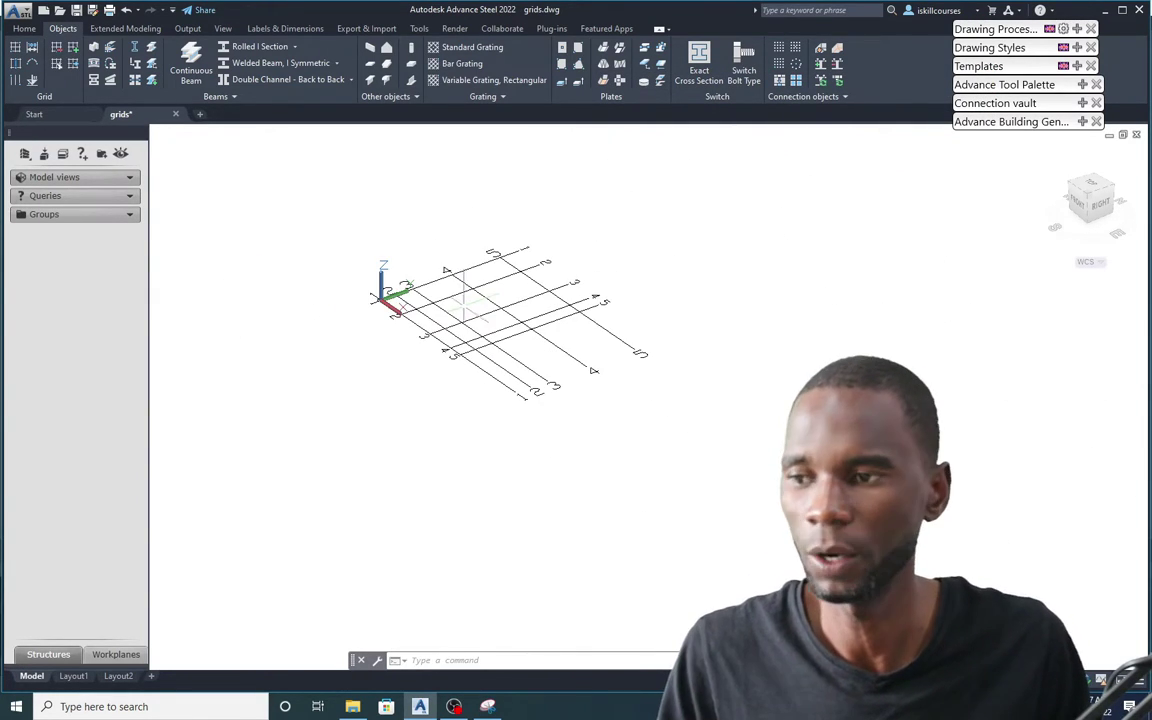
pyautogui.scroll(5, 481, 283)
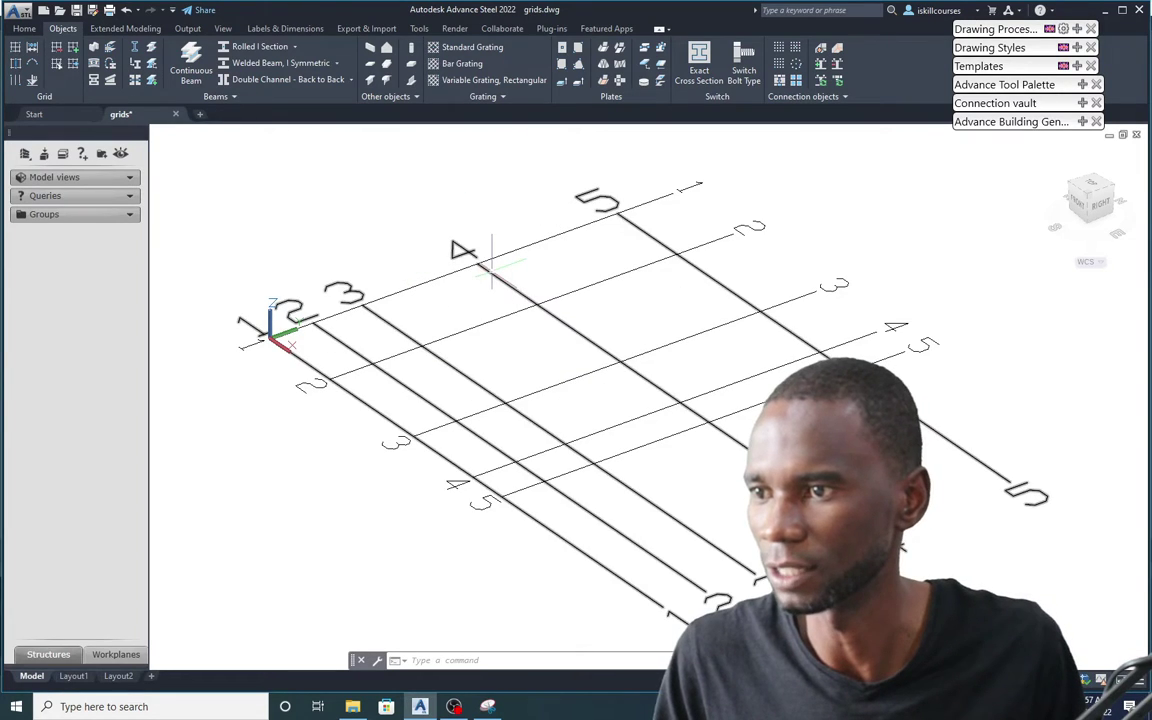
pyautogui.click(481, 272)
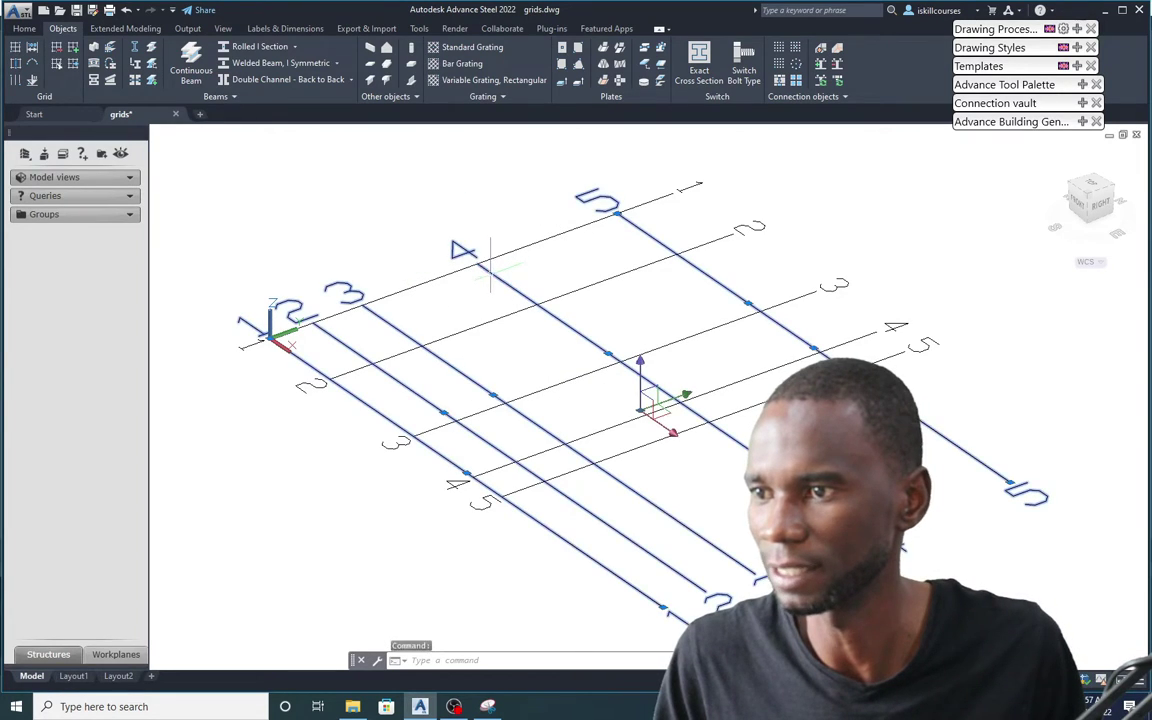
pyautogui.click(268, 337)
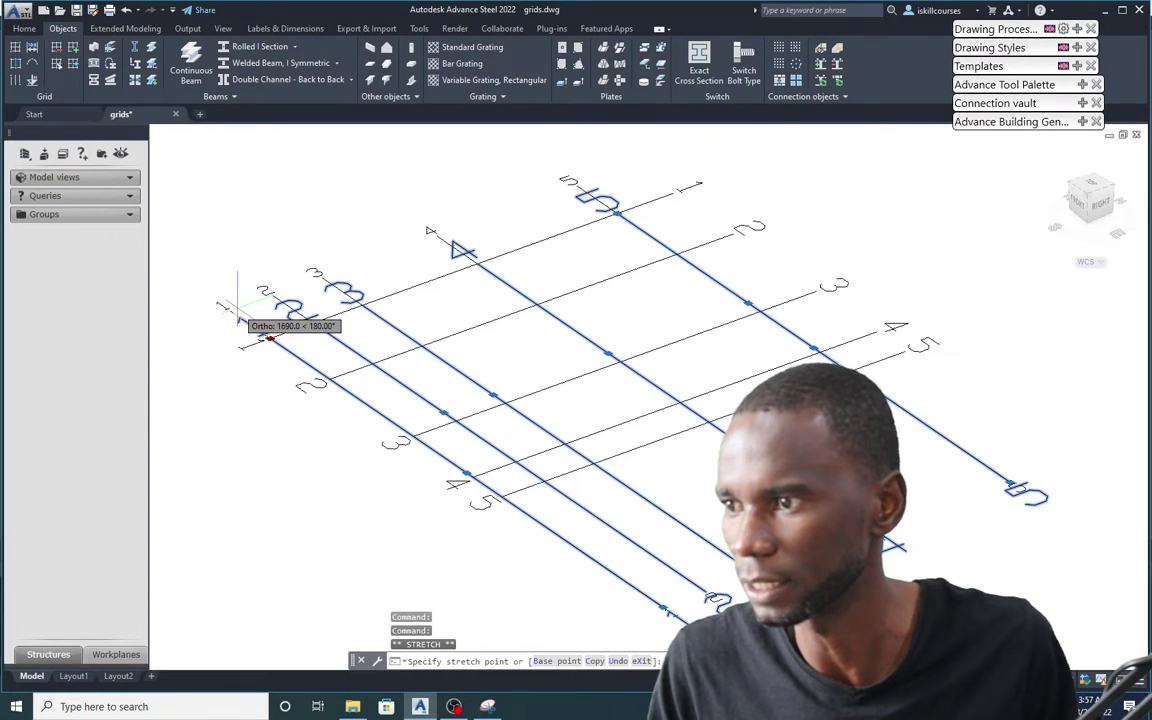
pyautogui.click(240, 318)
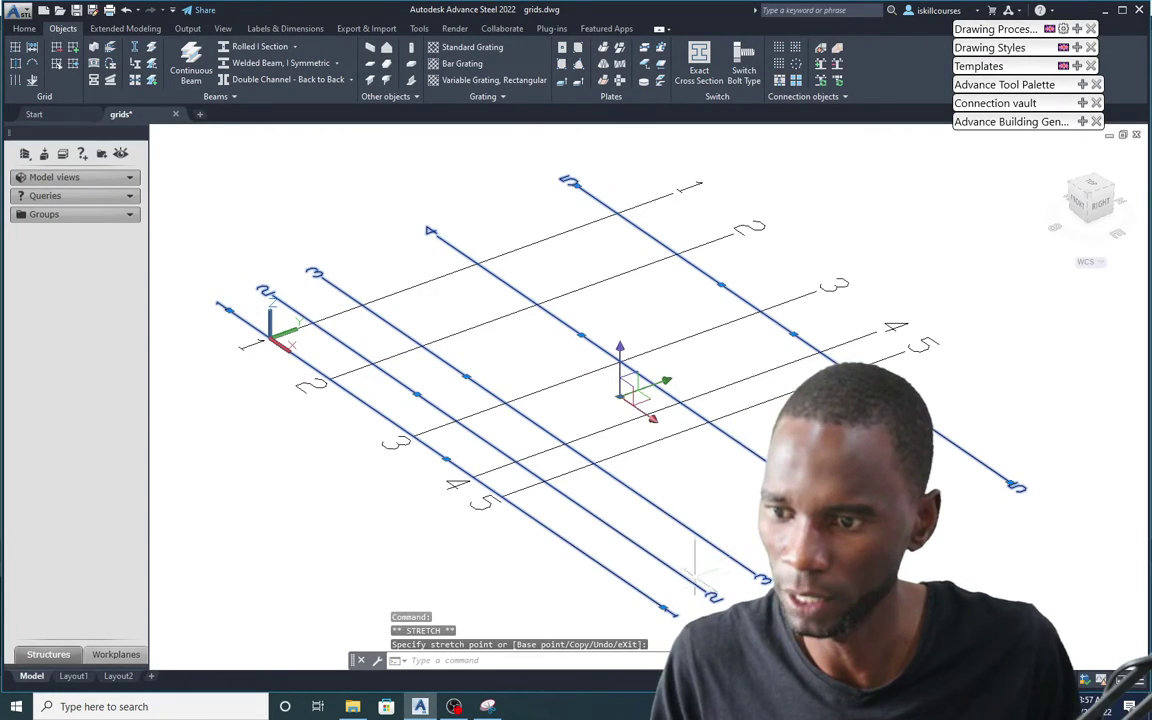
# Shorten the far ends of the X-direction grid lines to just beyond the crossing set's last axis and deselect the grid
pyautogui.click(663, 606)
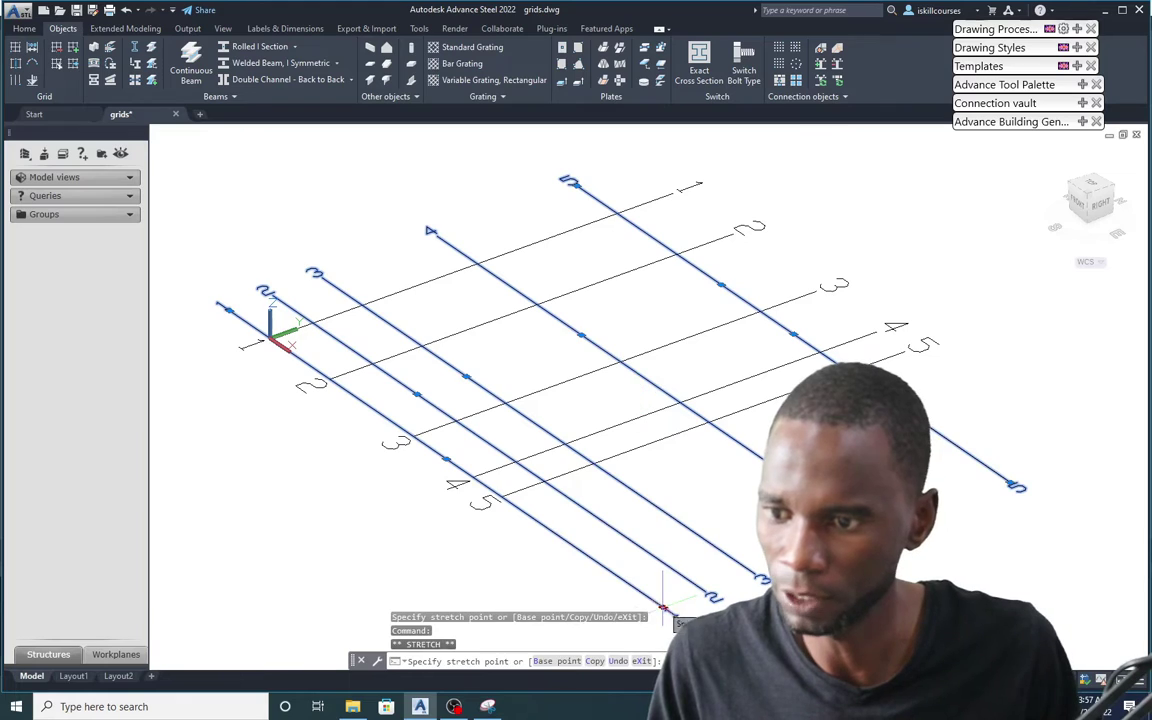
pyautogui.click(540, 527)
pyautogui.scroll(-5, 360, 385)
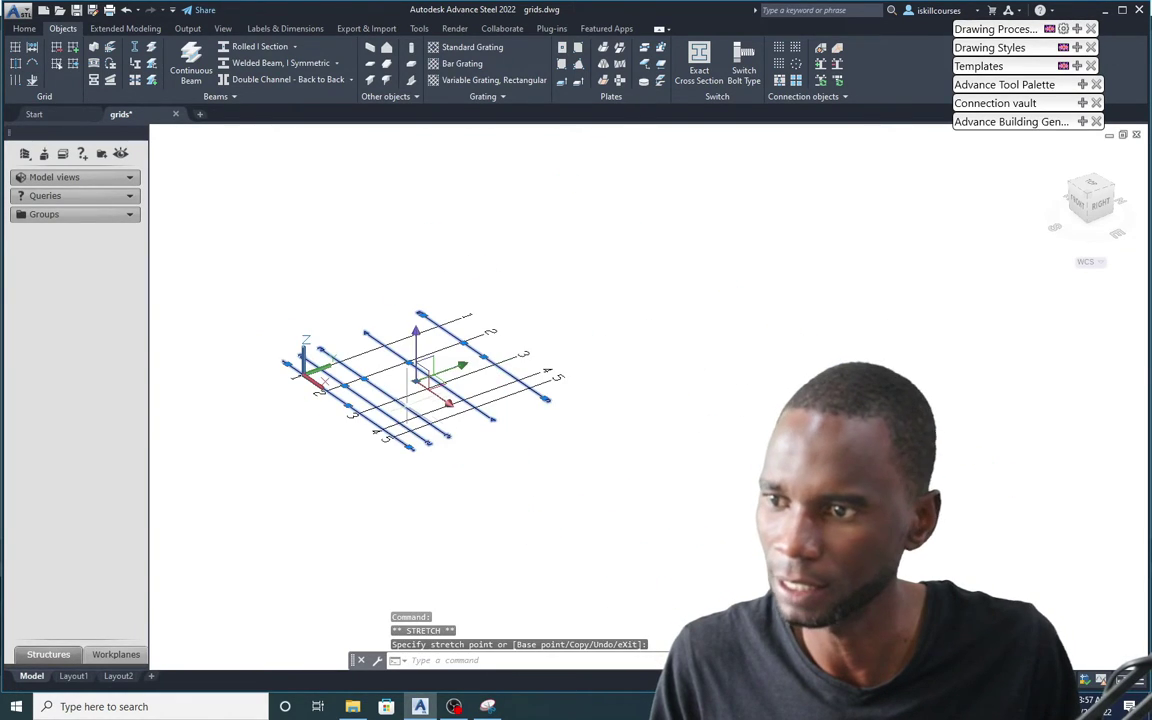
pyautogui.scroll(2, 427, 370)
pyautogui.press('Escape')
# Shorten the far ends of the Y-direction grid lines to just beyond the other set's axis 5 and deselect the grid
pyautogui.scroll(2, 452, 335)
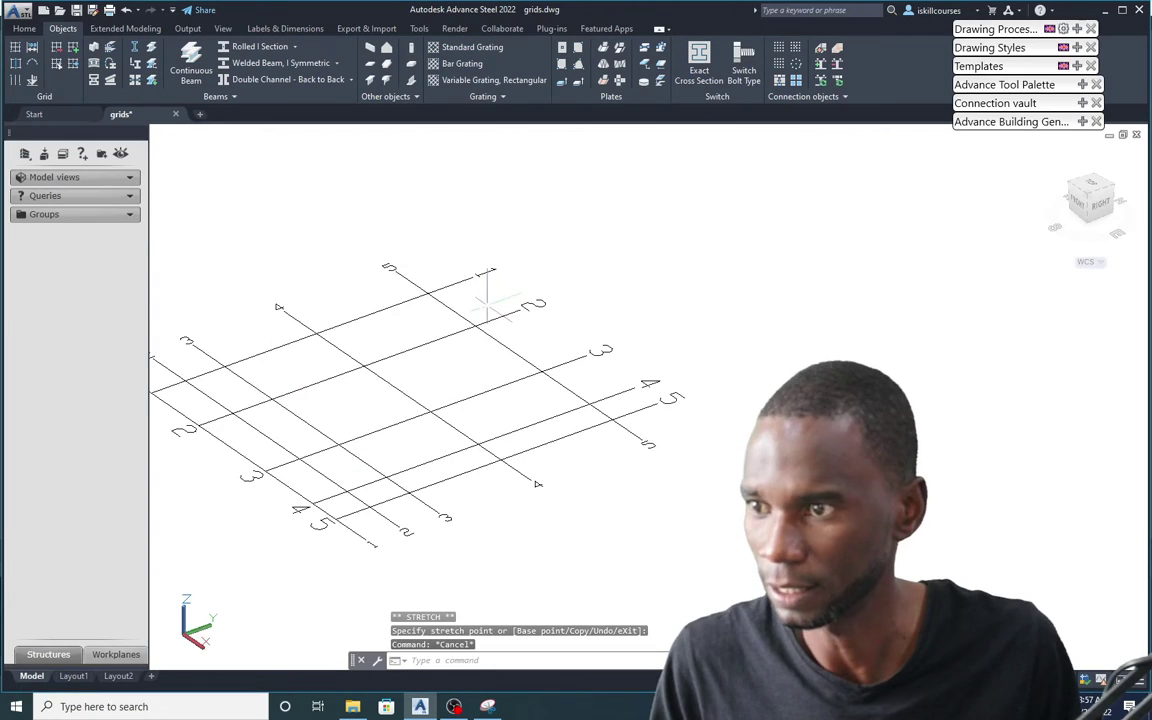
pyautogui.click(475, 277)
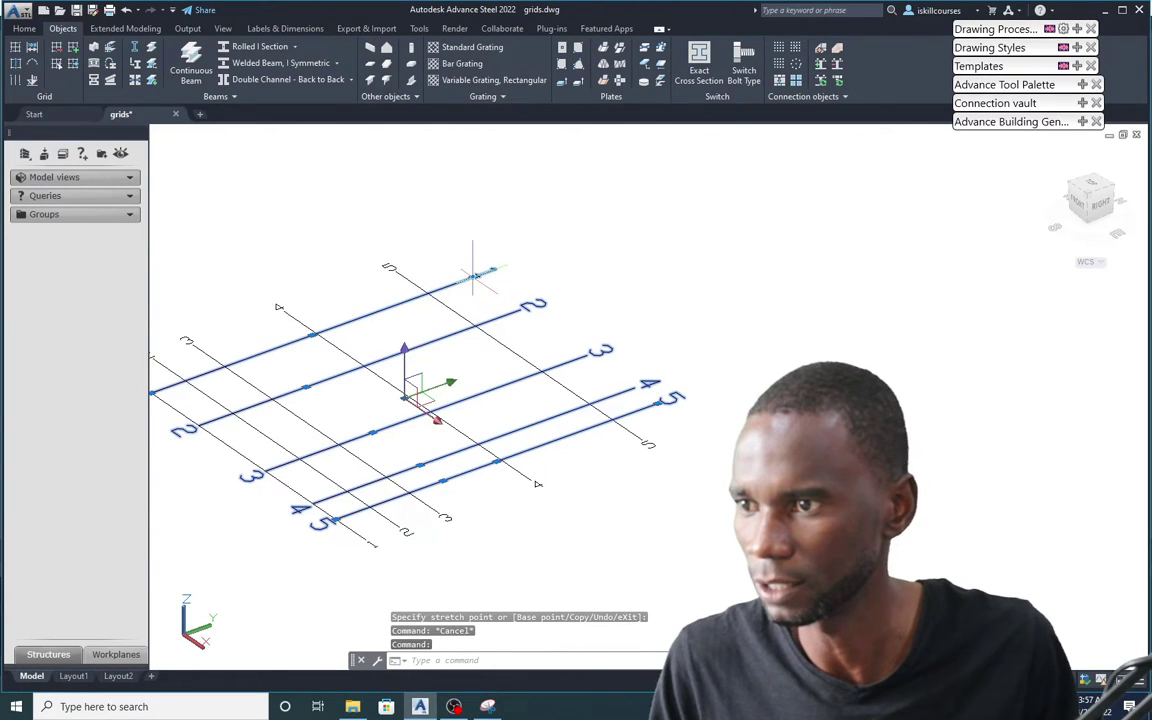
pyautogui.click(475, 277)
pyautogui.scroll(-2, 605, 295)
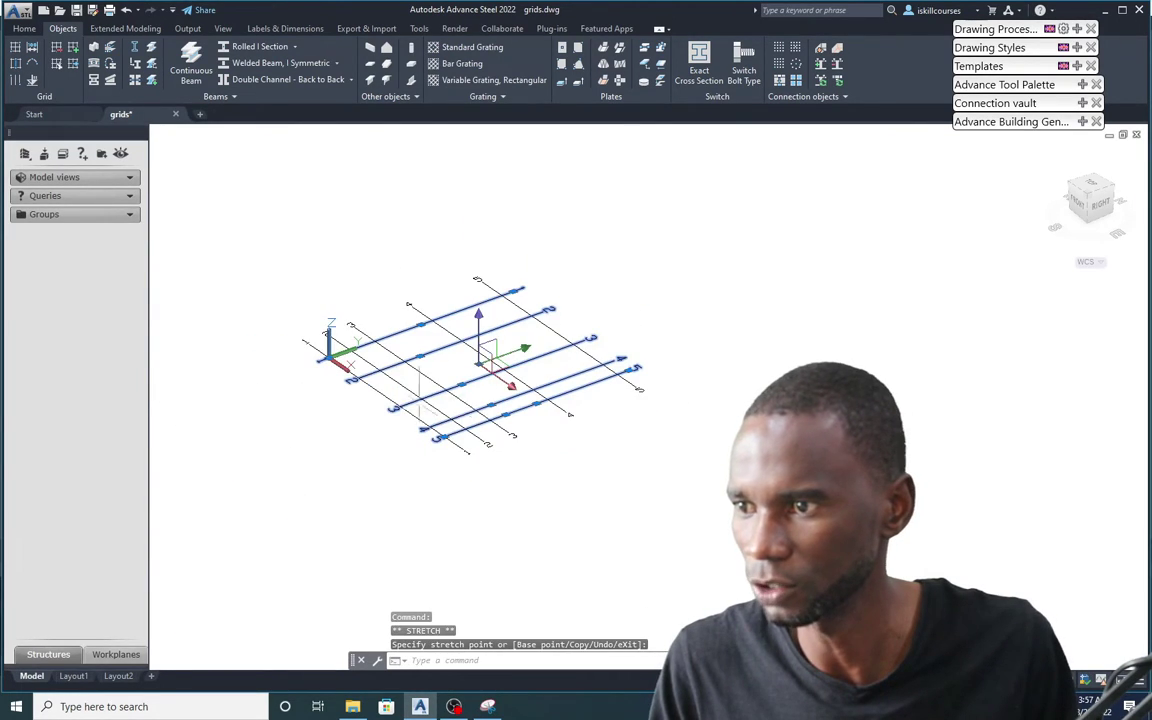
pyautogui.scroll(2, 383, 295)
pyautogui.press('Escape')
pyautogui.scroll(2, 383, 295)
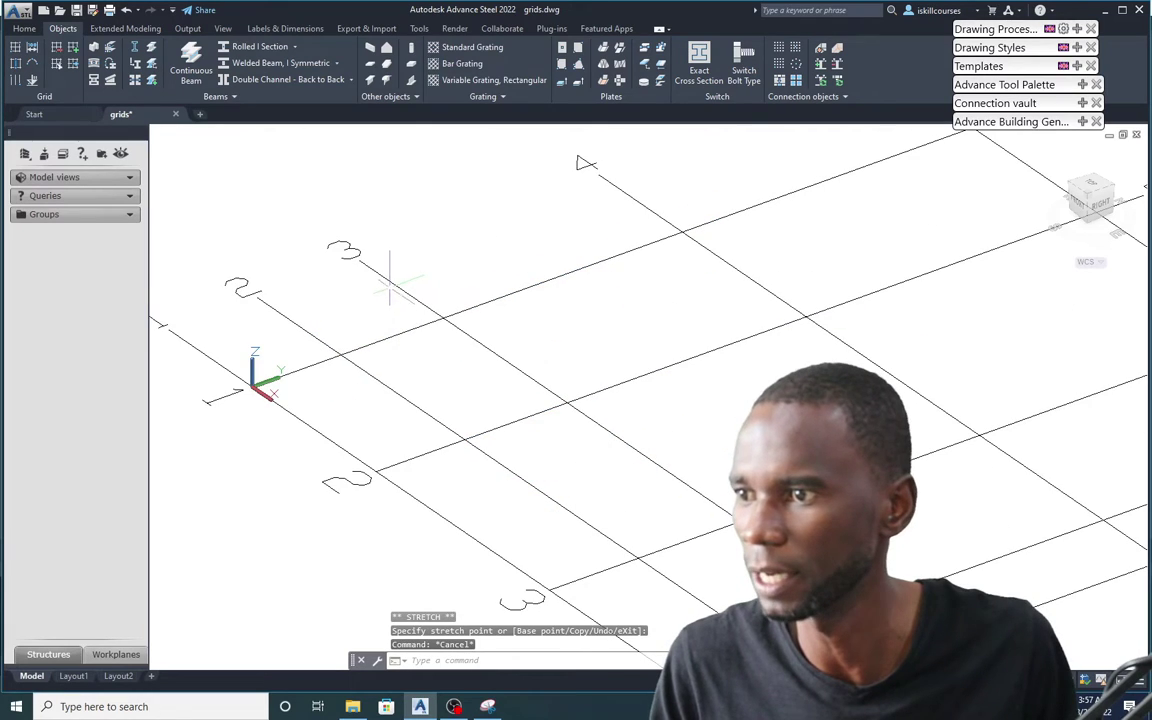
# Shorten the near ends of the X-direction grid lines to just outside the crossing set's axis 1 and deselect the grid
pyautogui.click(391, 278)
pyautogui.scroll(-3, 350, 285)
pyautogui.scroll(3, 325, 292)
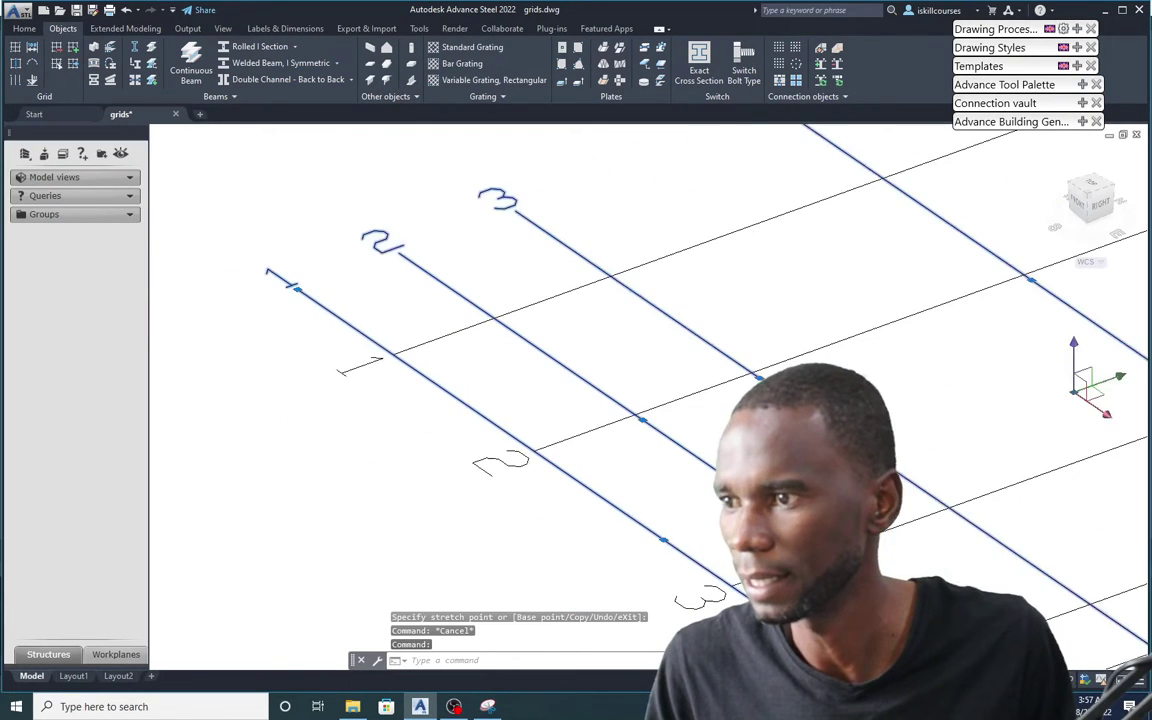
pyautogui.click(297, 289)
pyautogui.scroll(-5, 420, 330)
pyautogui.press('Escape')
pyautogui.scroll(2, 570, 290)
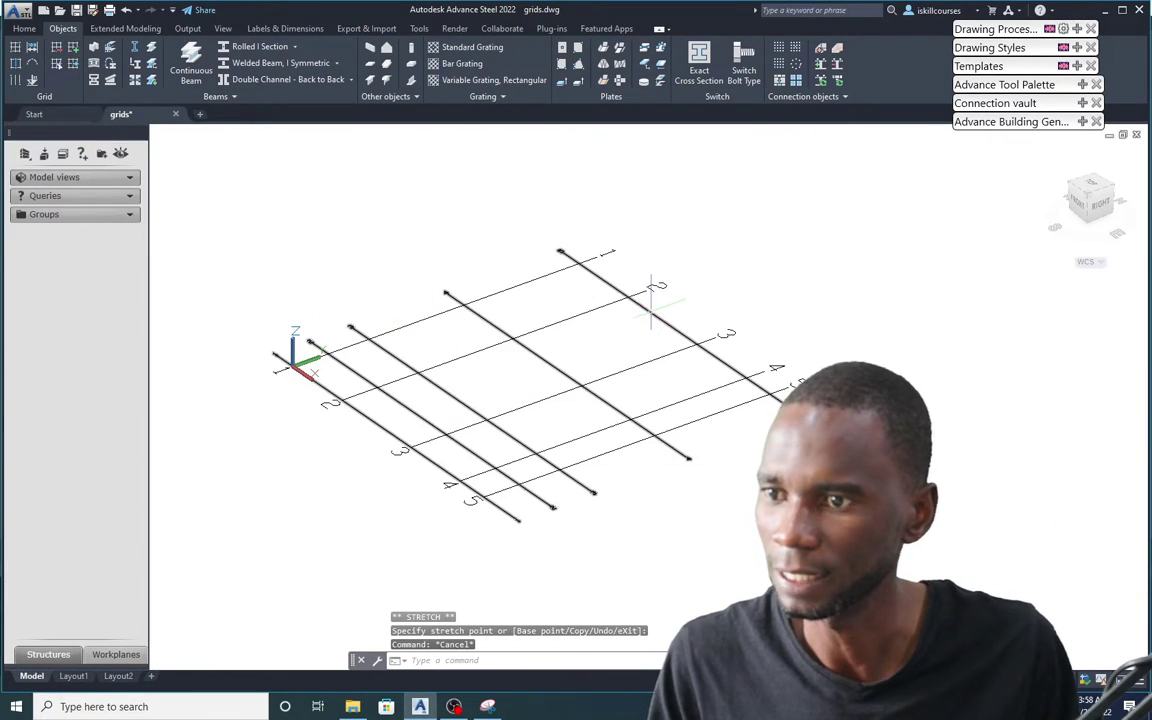
# Open the X-direction grid's properties and set its label balloon frame to Edging
pyautogui.scroll(3, 650, 320)
pyautogui.scroll(-2, 677, 318)
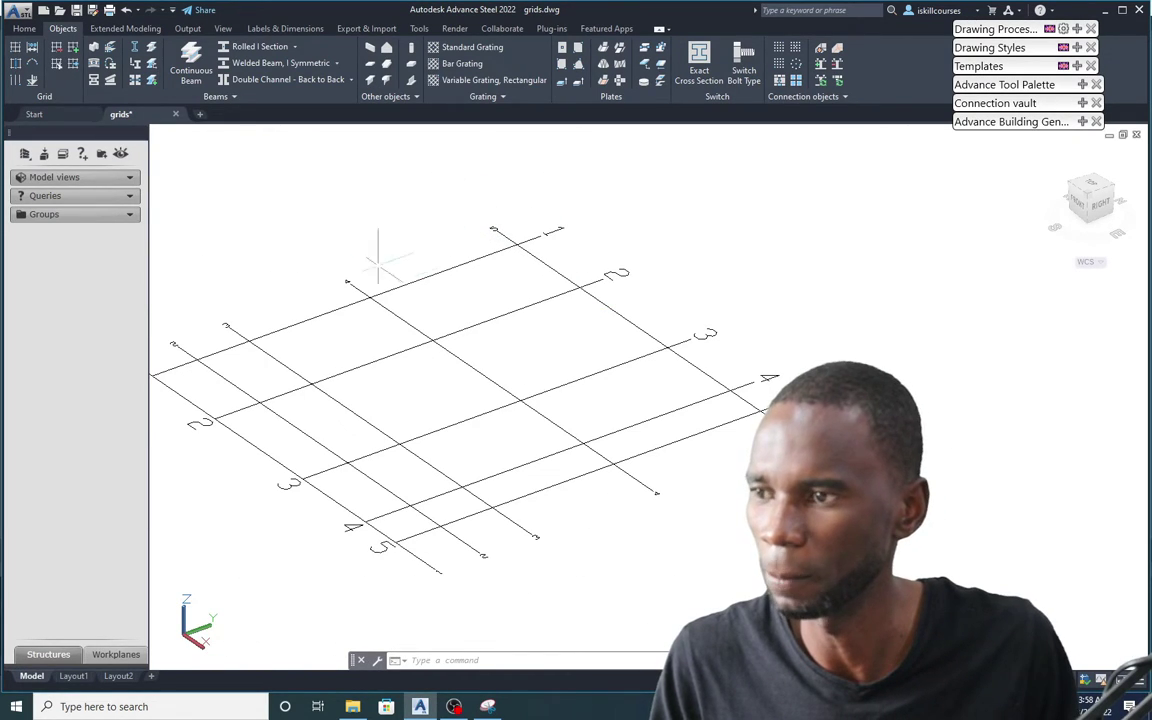
pyautogui.doubleClick(628, 318)
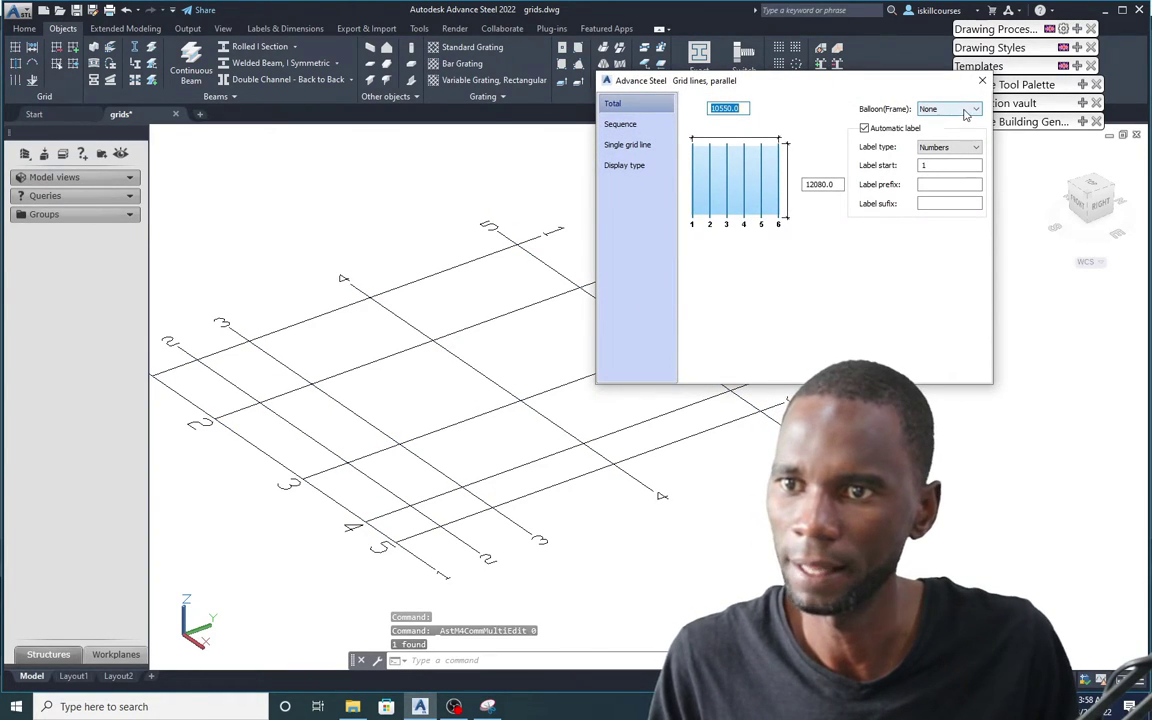
pyautogui.click(974, 110)
pyautogui.click(930, 130)
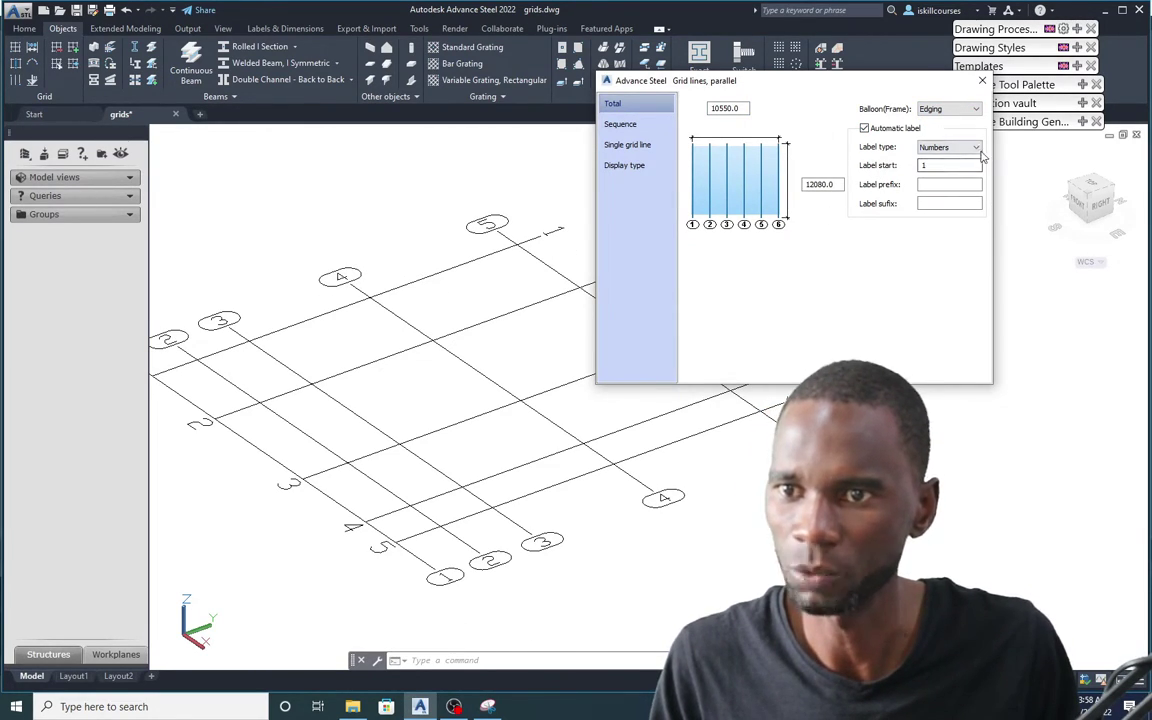
# Try small letters as the X-direction grid's label type, and return it to Numbers
pyautogui.click(976, 148)
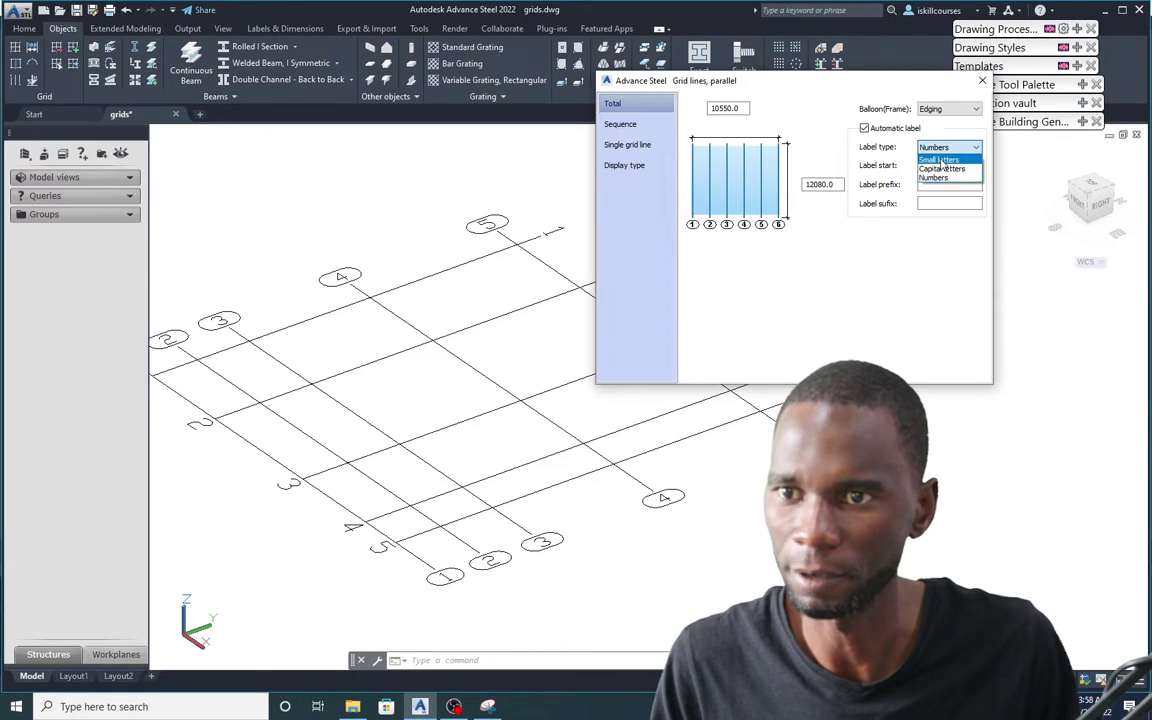
pyautogui.click(940, 160)
pyautogui.click(975, 147)
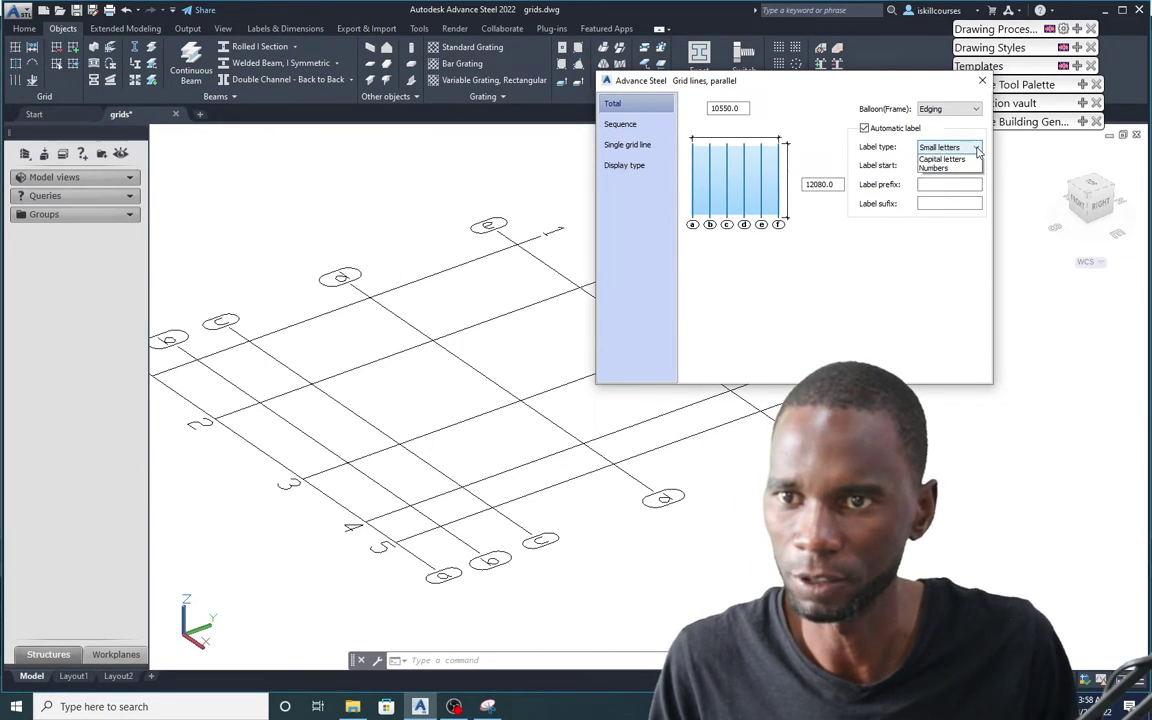
pyautogui.click(935, 178)
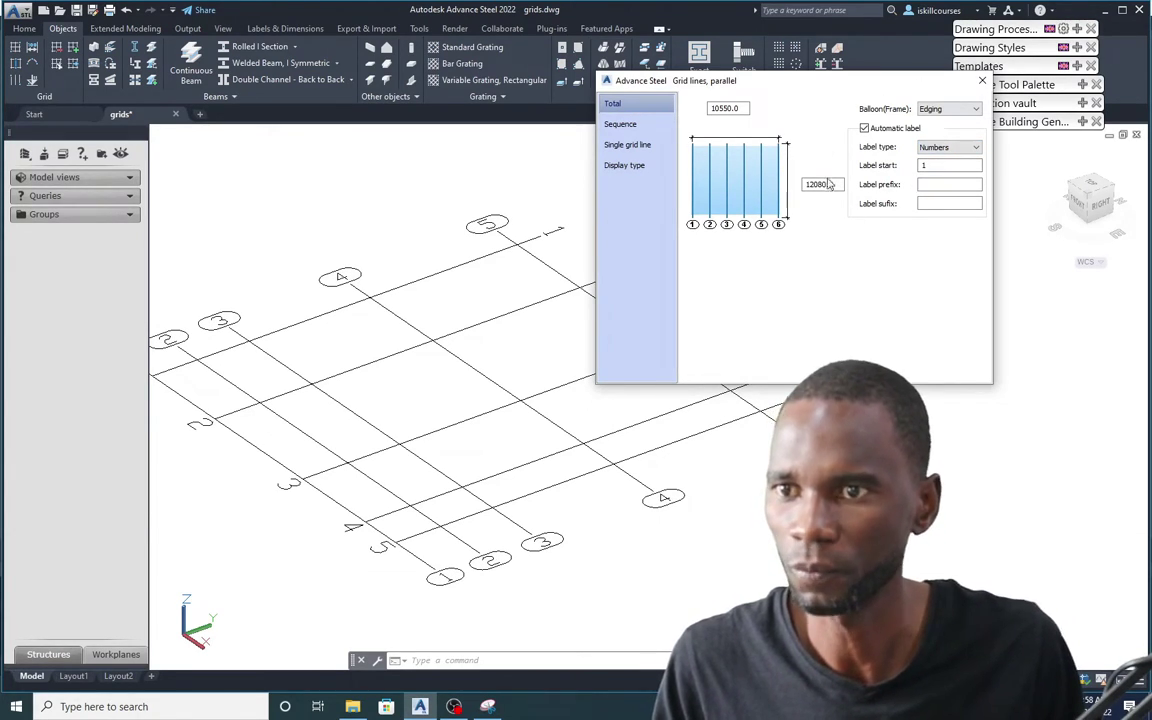
# Examine the first sequence of the X-direction grid, checking its distance against the spacing of axes 1 and 2
pyautogui.click(625, 126)
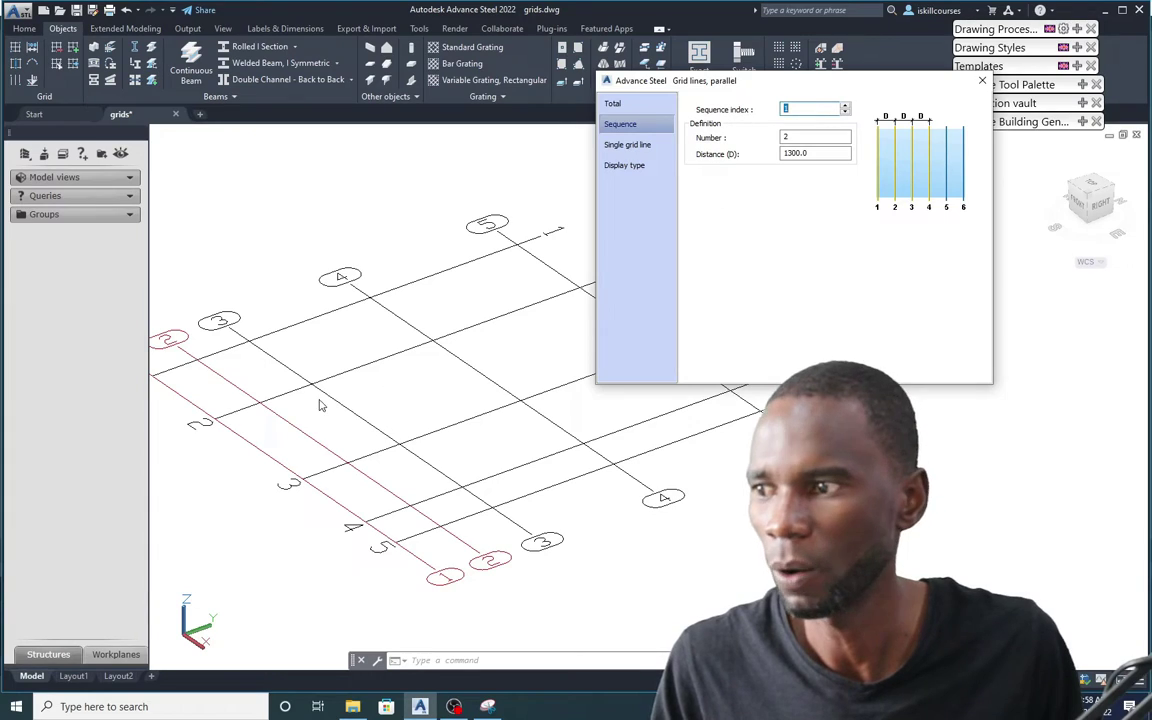
pyautogui.scroll(-3, 325, 401)
pyautogui.scroll(5, 365, 350)
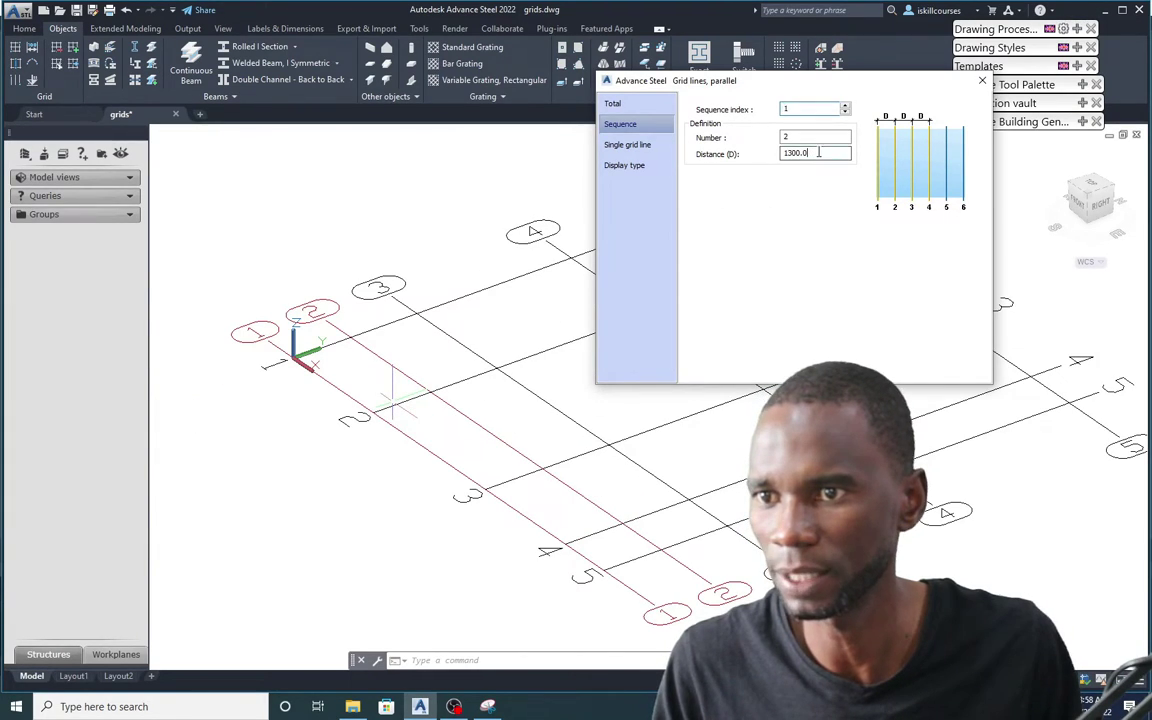
pyautogui.scroll(-4, 311, 265)
pyautogui.scroll(4, 422, 354)
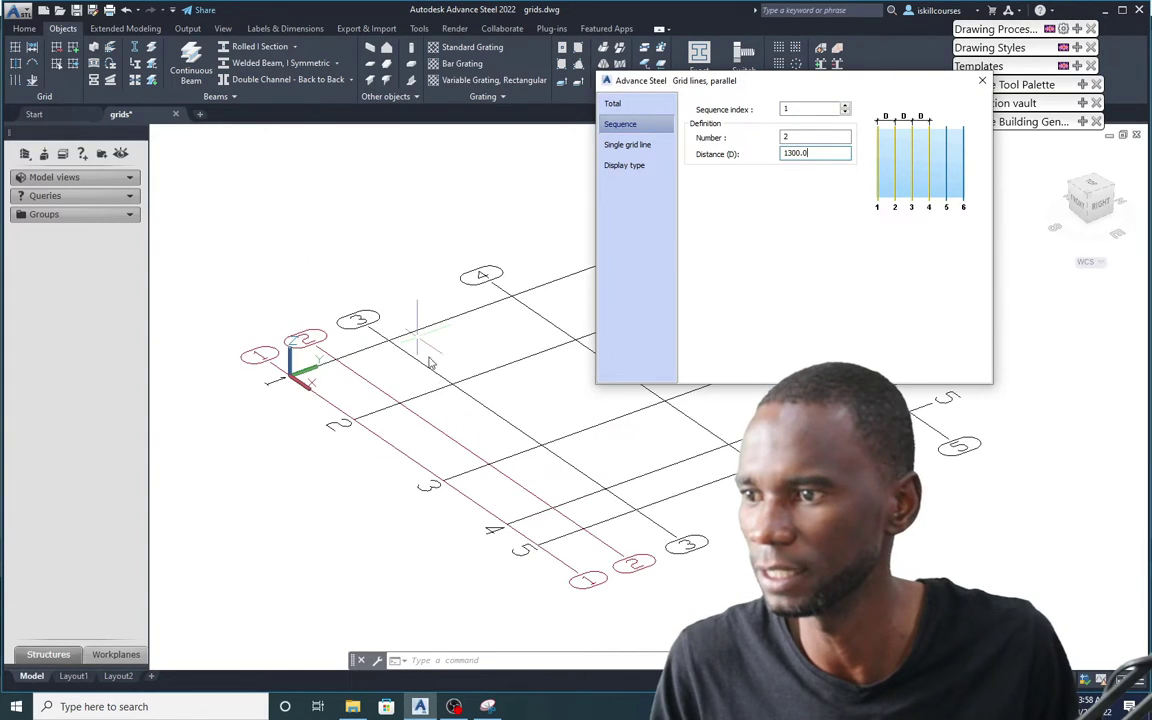
pyautogui.scroll(-4, 270, 277)
pyautogui.scroll(4, 323, 330)
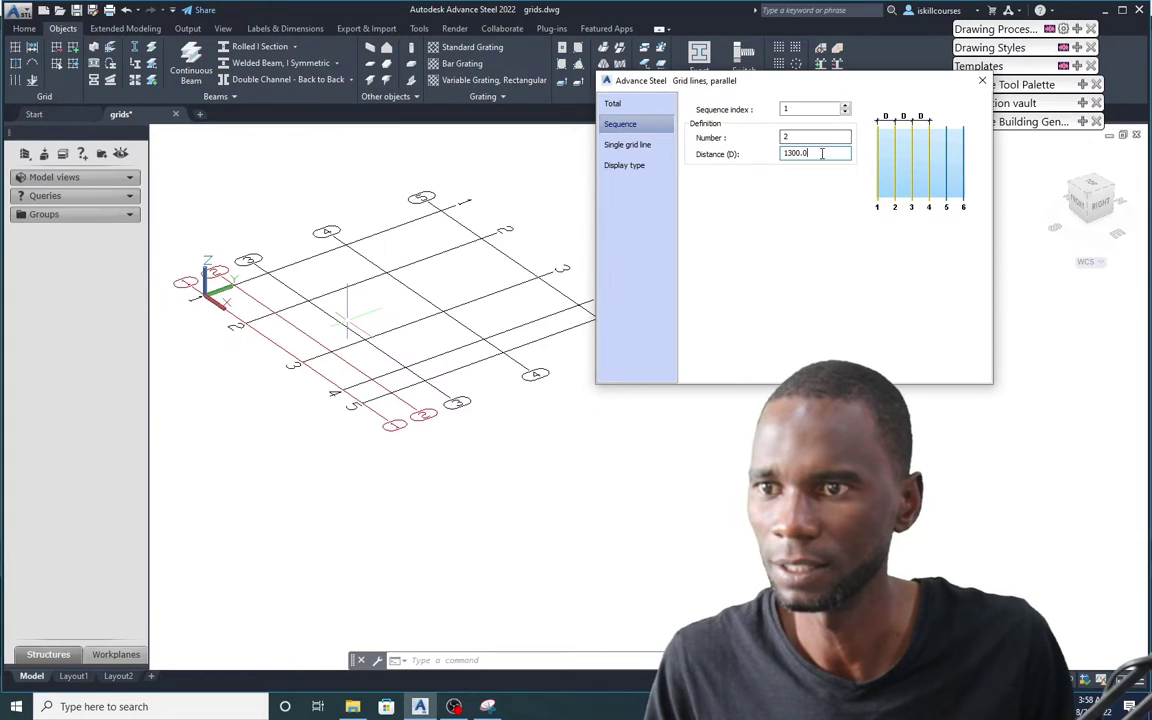
# Step through sequences 2 to 4, trying another distance for sequence 2 and restoring it to 1500
pyautogui.click(846, 108)
pyautogui.click(815, 153)
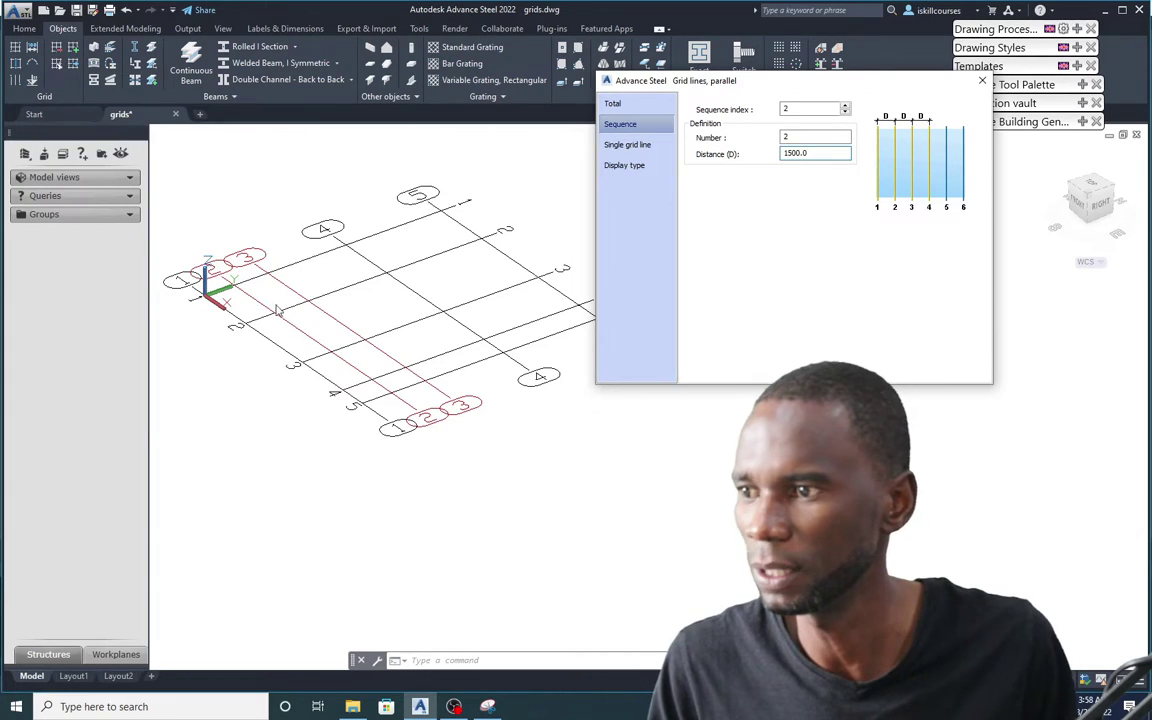
pyautogui.doubleClick(816, 152)
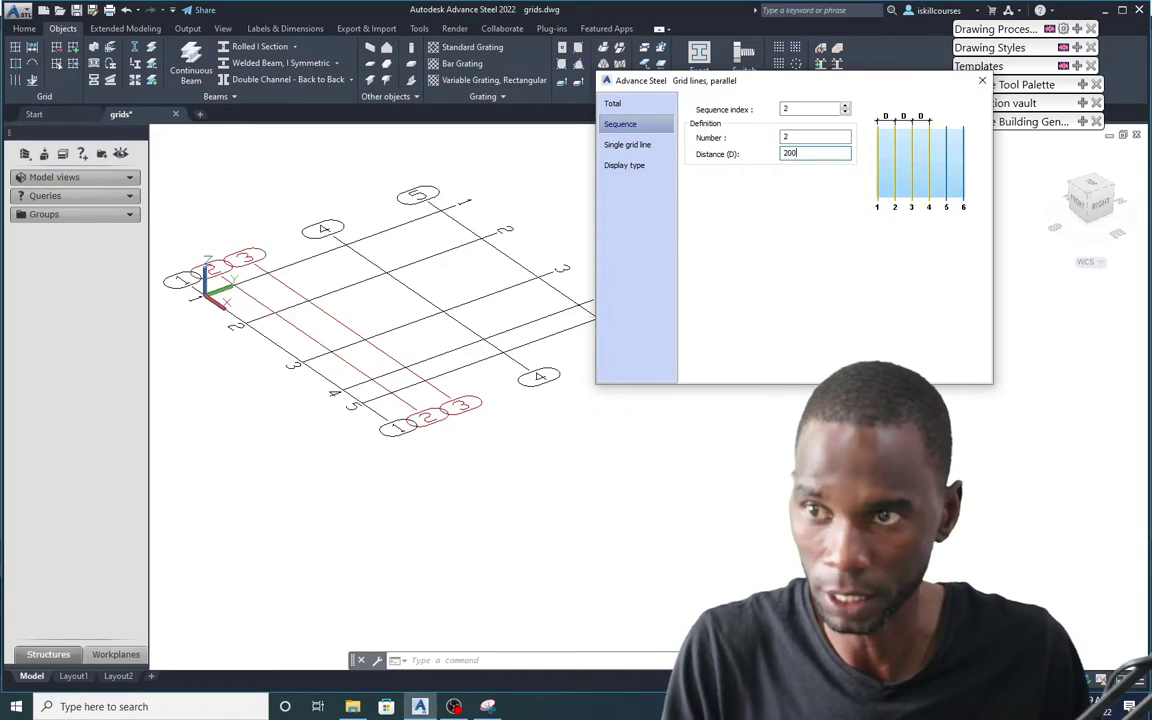
pyautogui.click(810, 137)
pyautogui.click(786, 152)
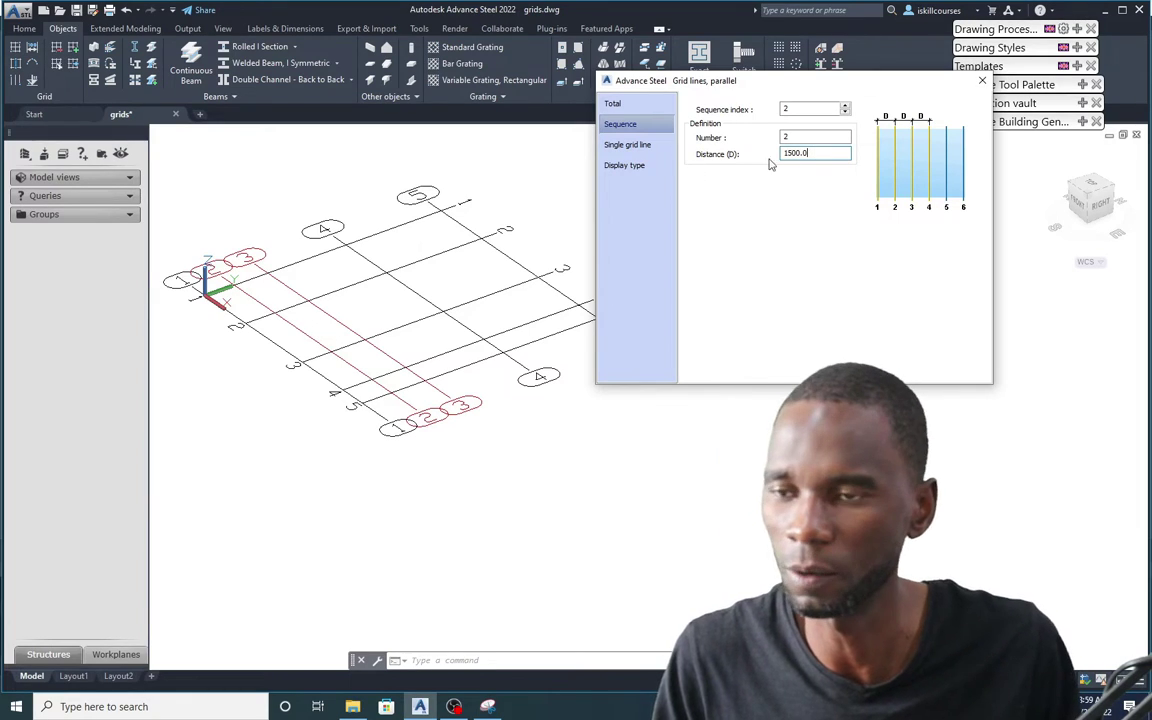
pyautogui.click(846, 107)
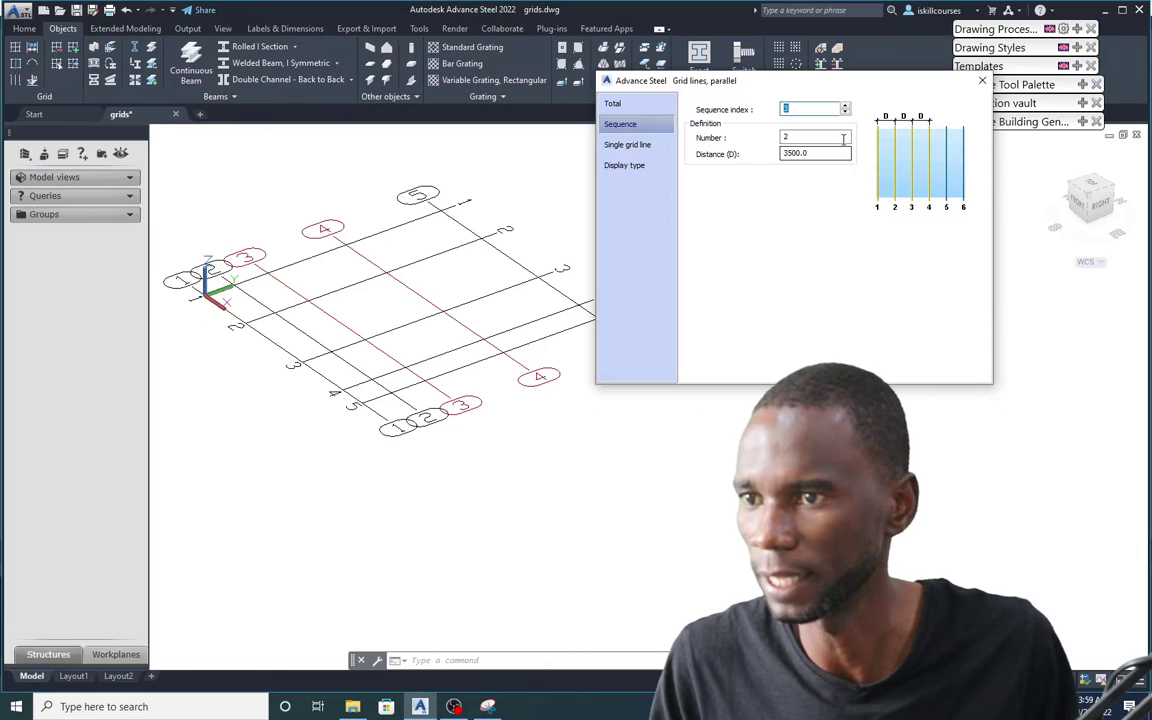
pyautogui.click(846, 108)
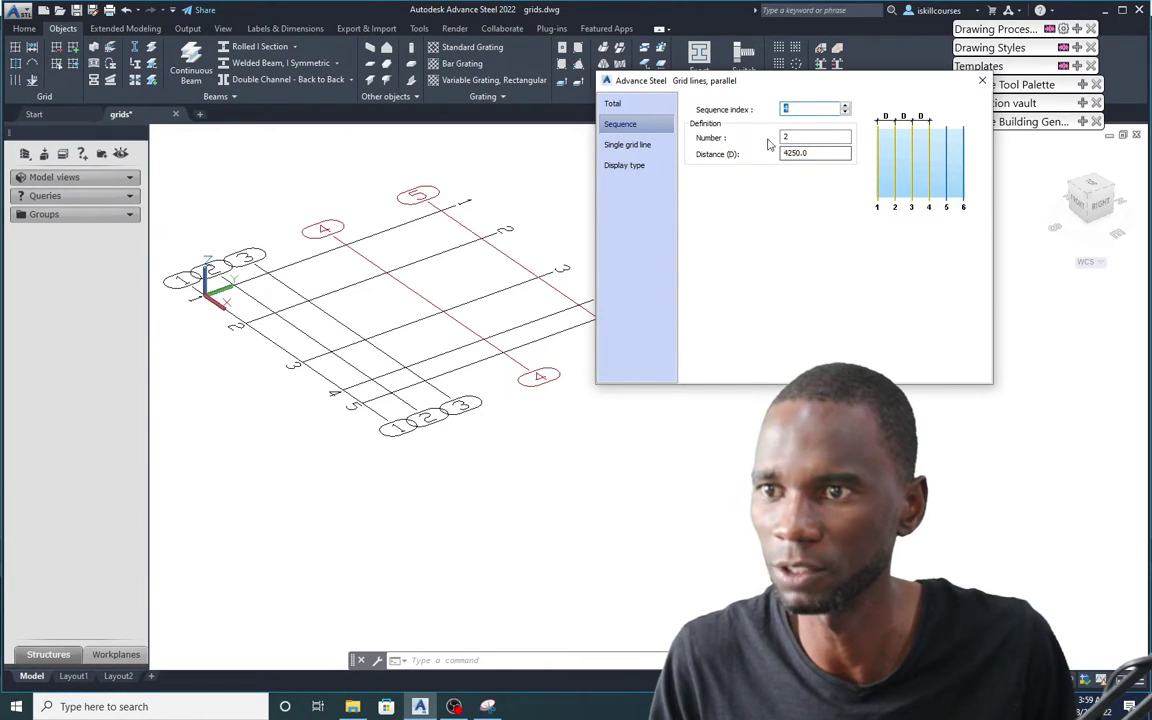
# Add a Side 1 secondary grid line to the single grid line with index 3
pyautogui.click(627, 146)
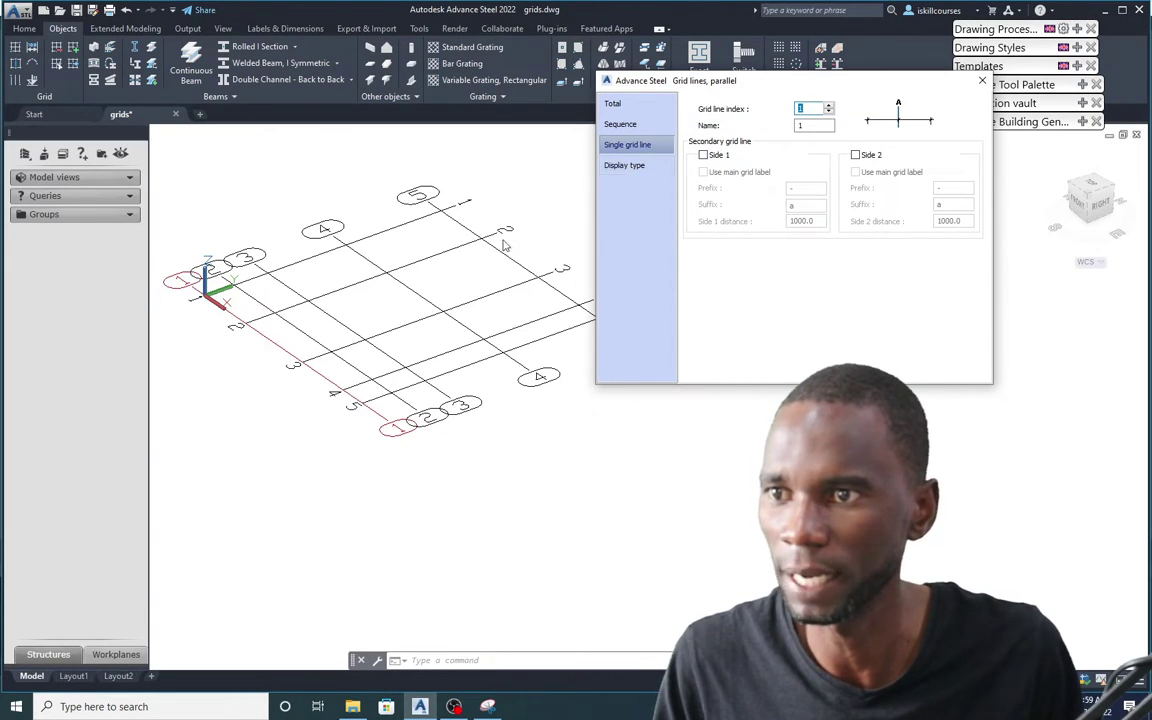
pyautogui.click(829, 106)
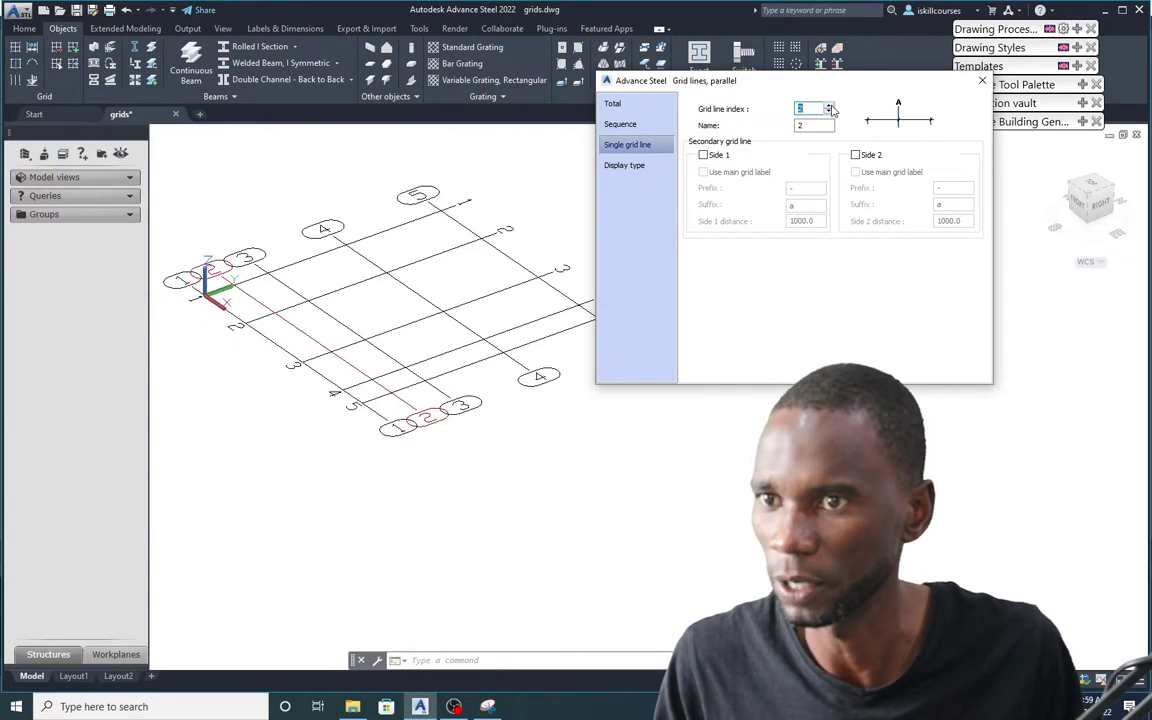
pyautogui.click(829, 111)
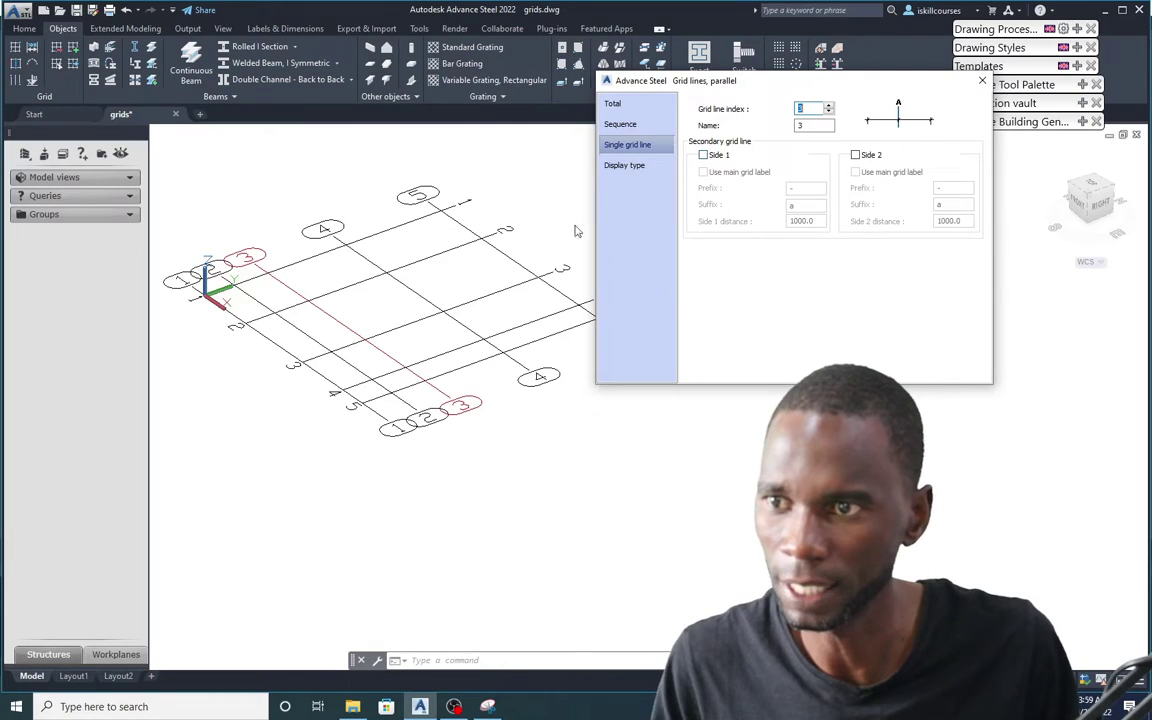
pyautogui.click(704, 156)
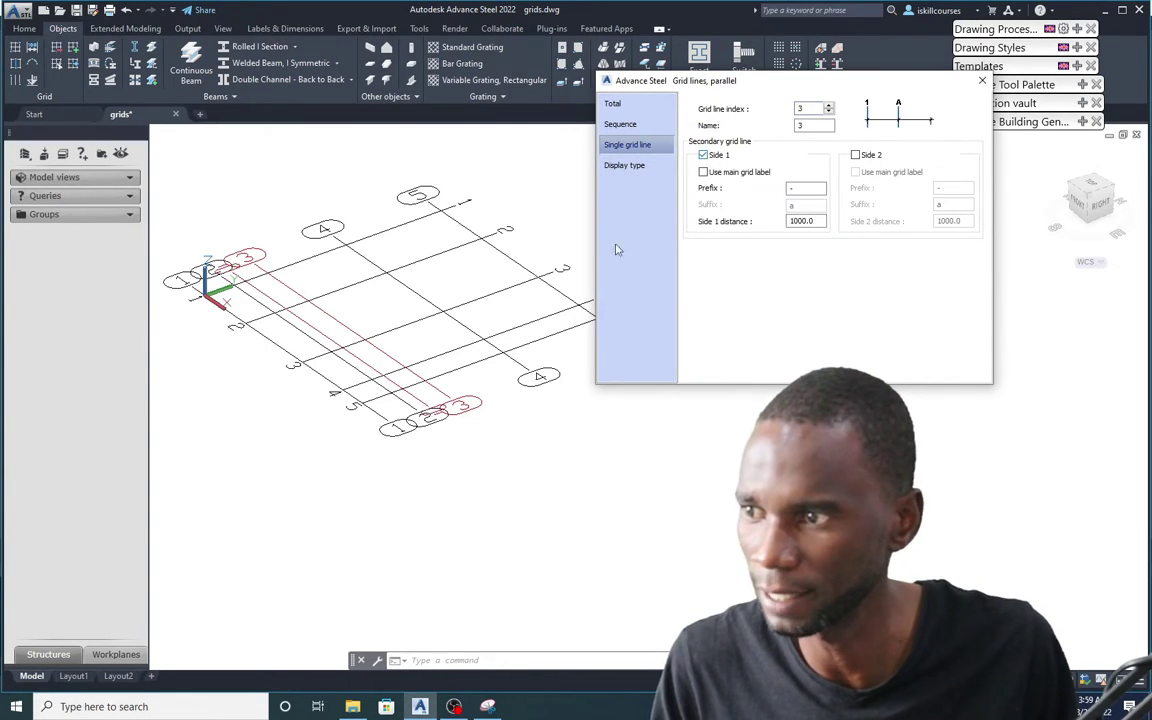
pyautogui.doubleClick(816, 220)
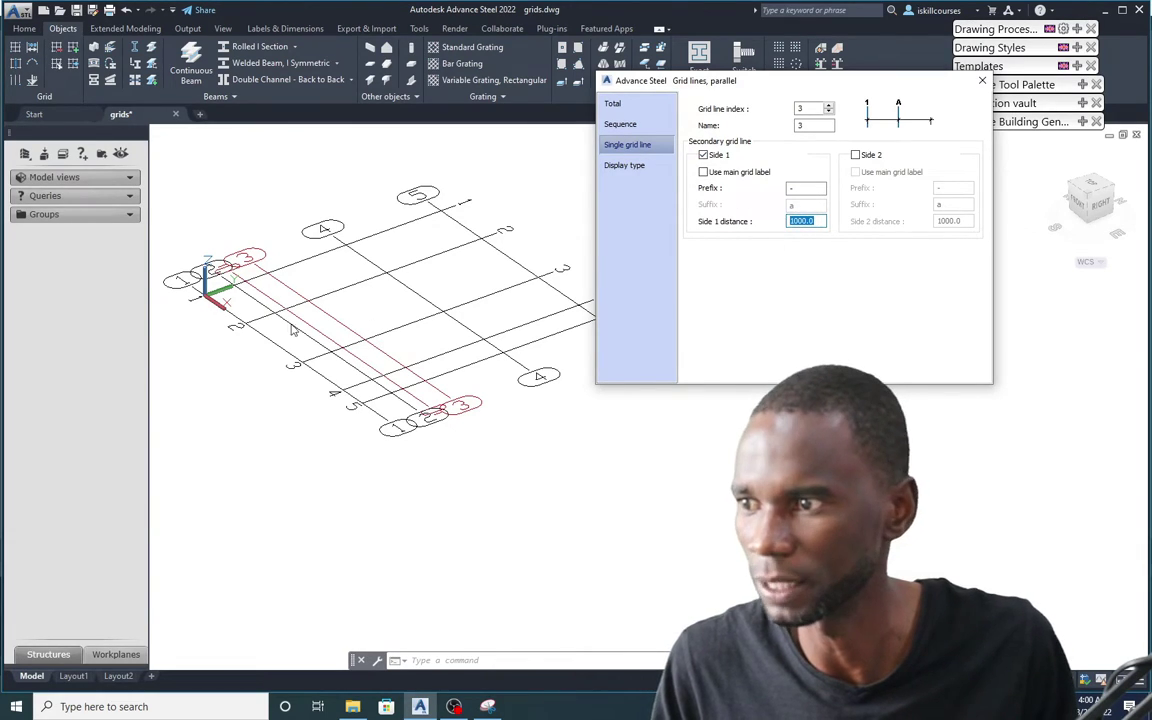
pyautogui.click(798, 189)
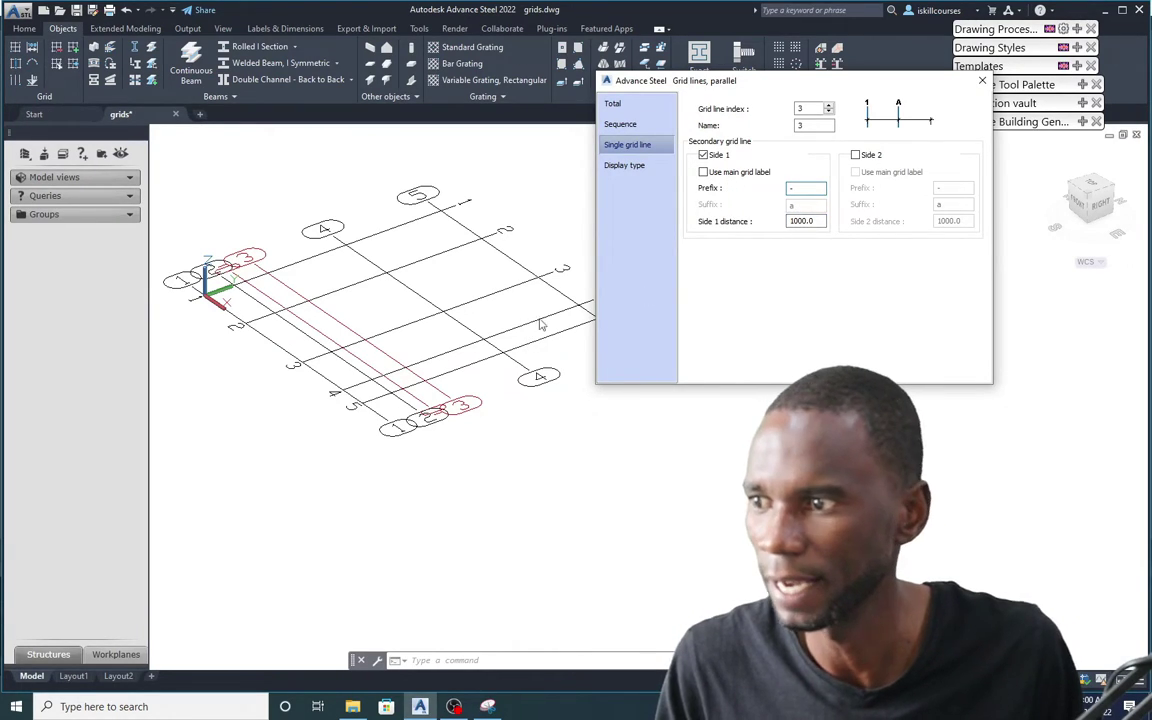
# Add a Side 2 secondary grid line to grid line 3 at a distance of 1200
pyautogui.click(855, 156)
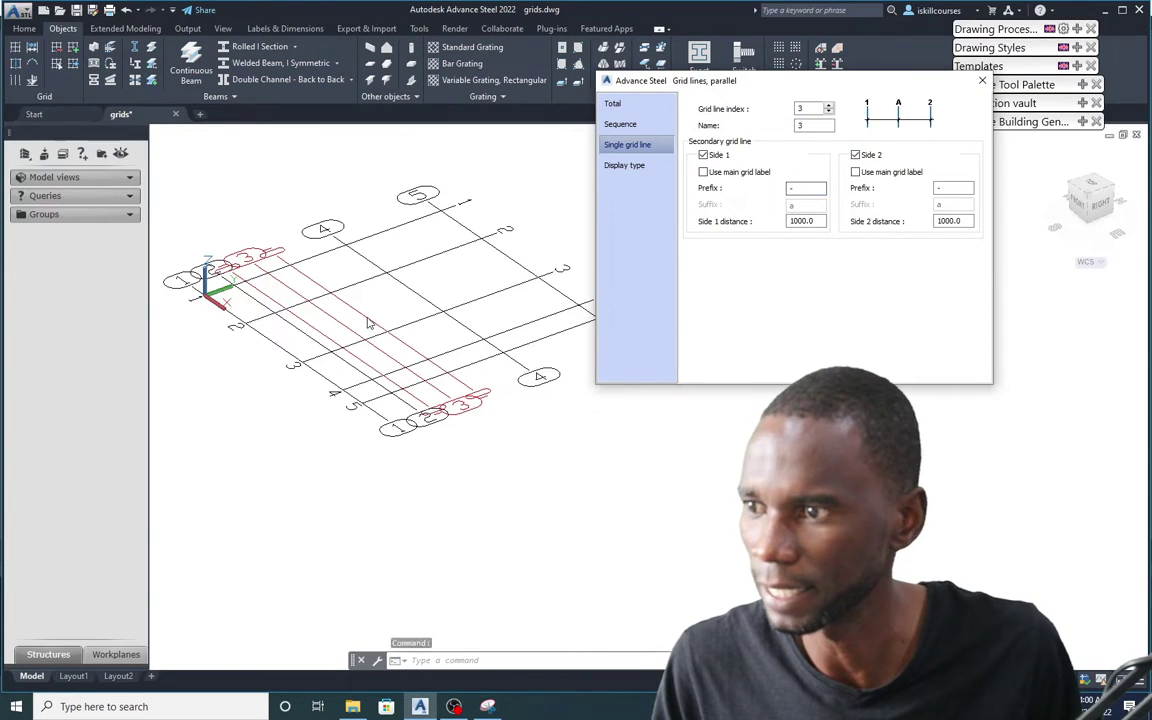
pyautogui.doubleClick(947, 220)
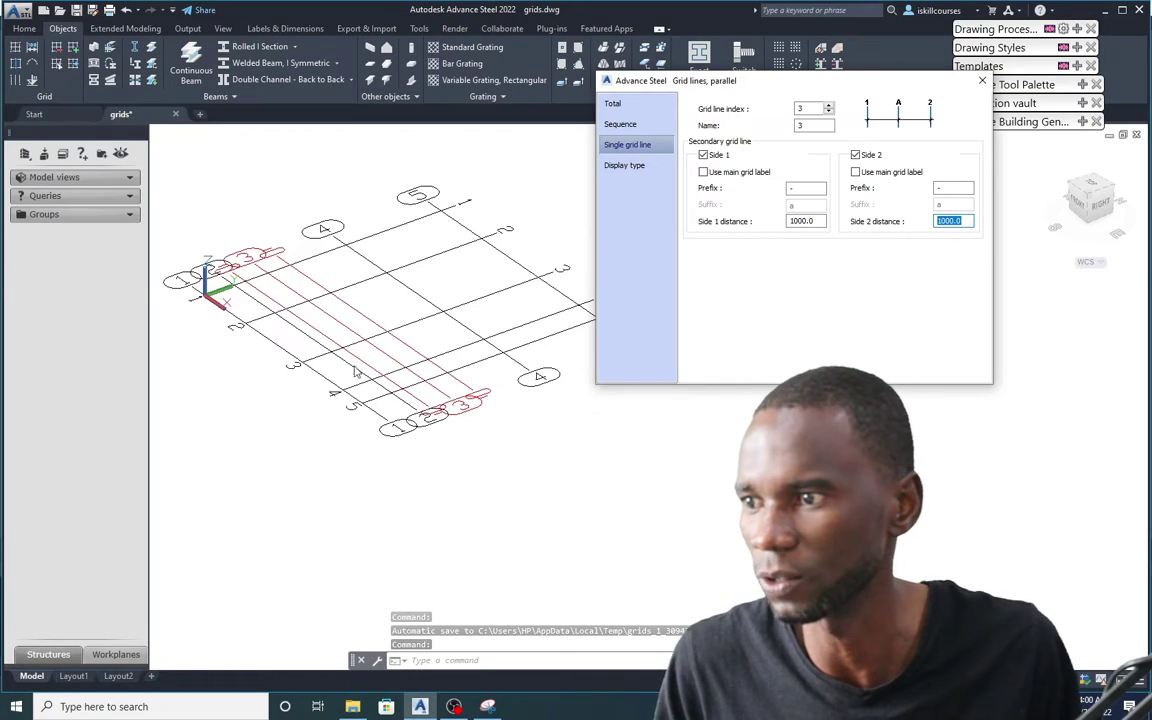
pyautogui.write('12')
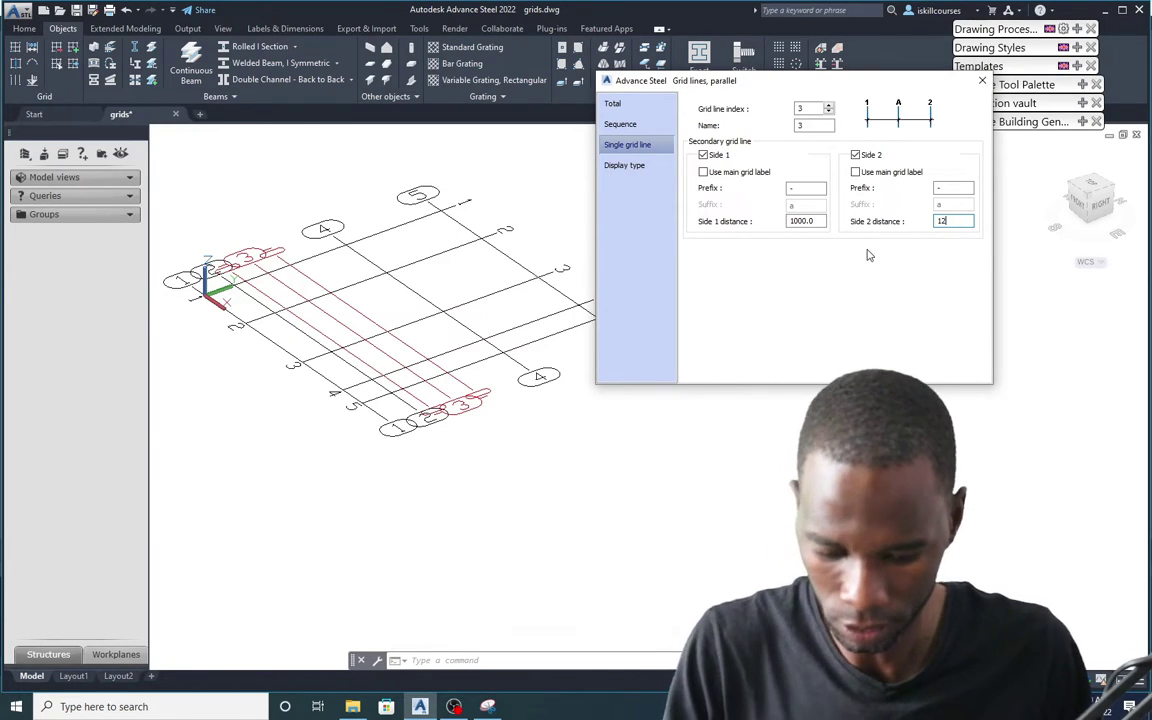
pyautogui.click(821, 220)
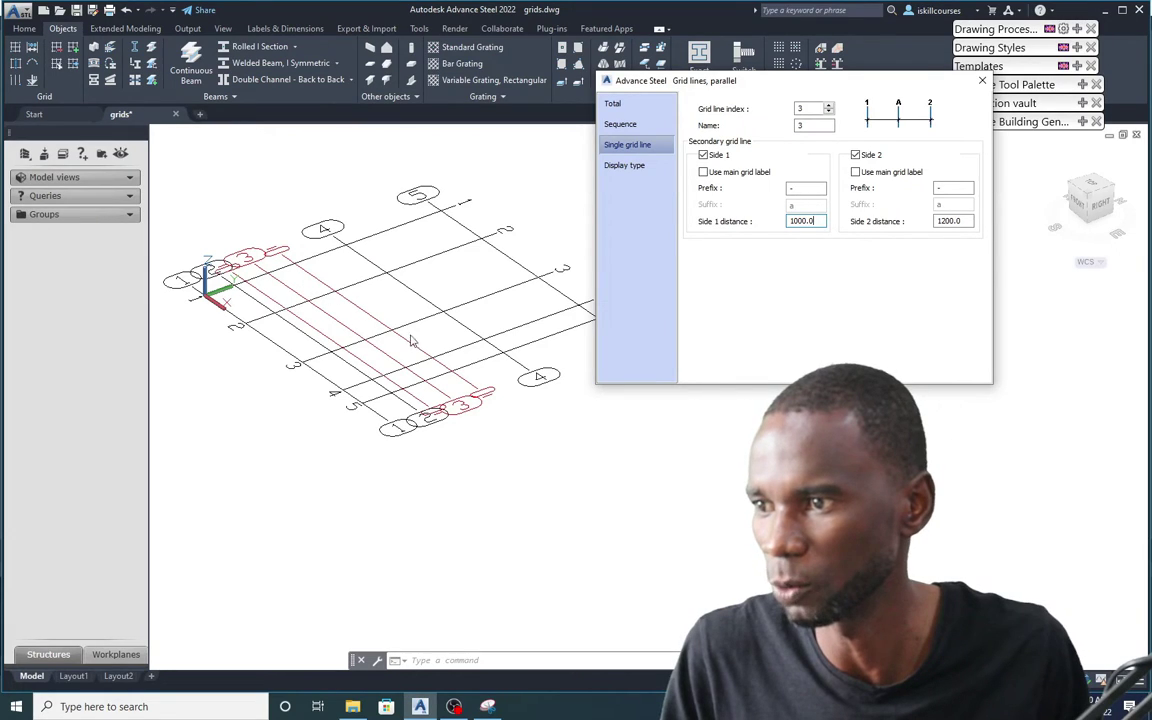
# Set the Side 1 distance of grid line 3's secondary line to 800
pyautogui.doubleClick(788, 220)
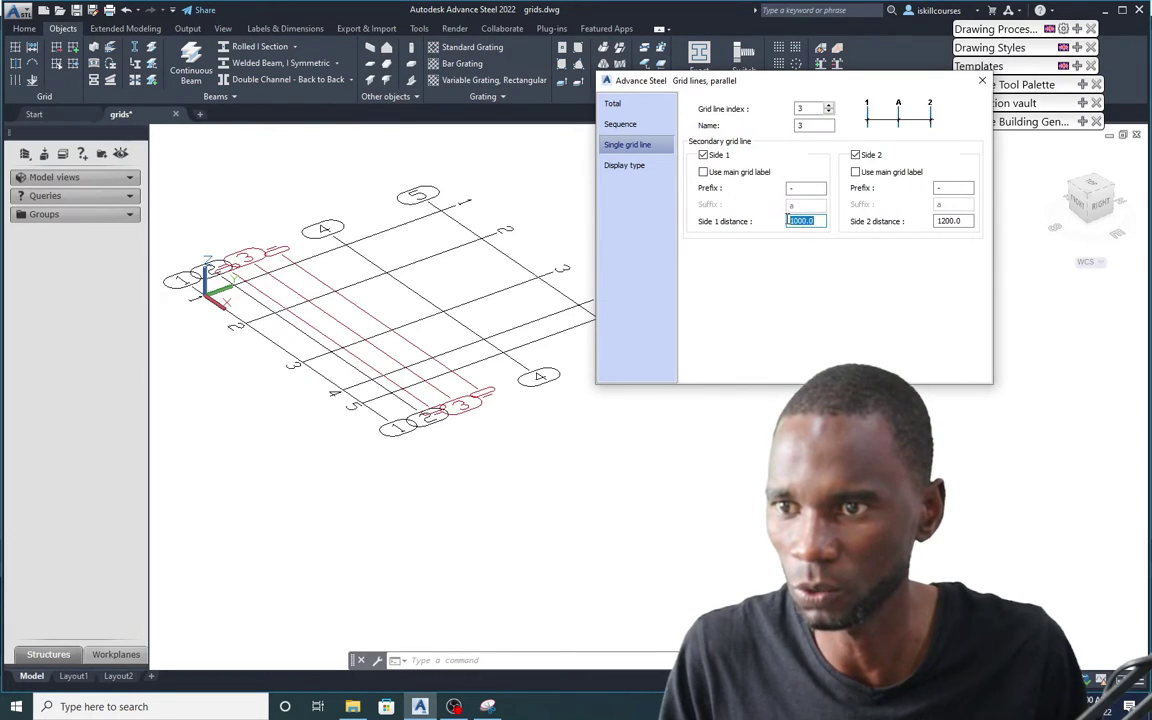
pyautogui.write('80')
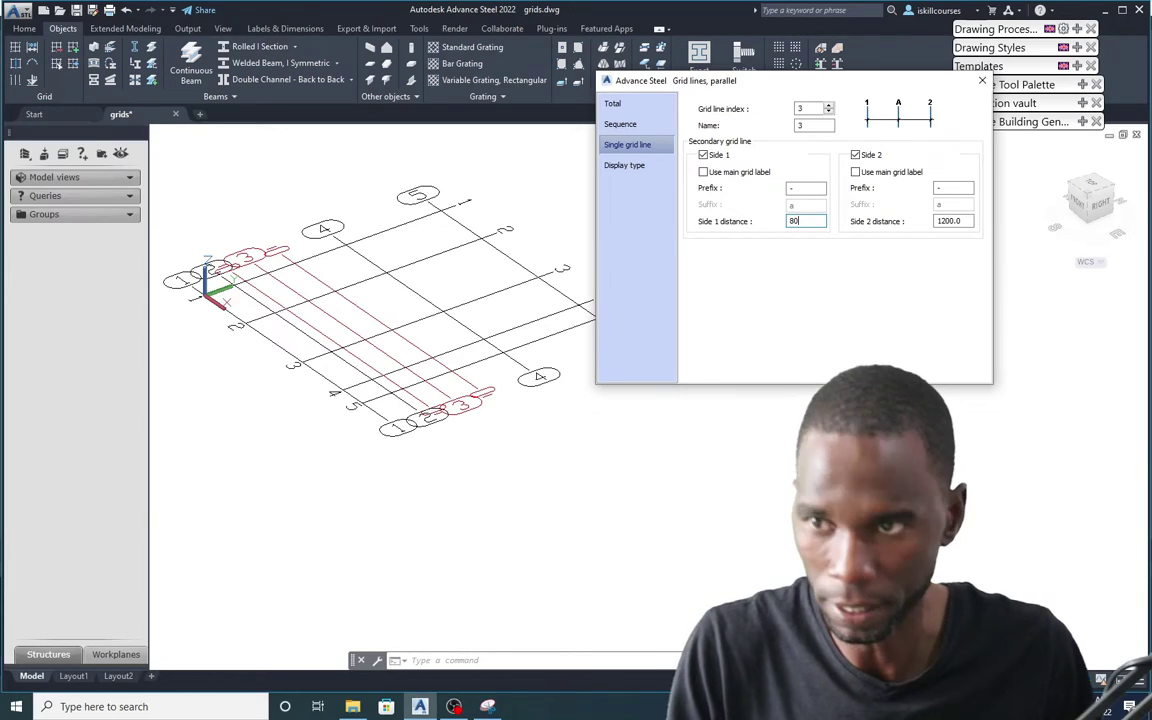
pyautogui.write('0')
pyautogui.press('Tab')
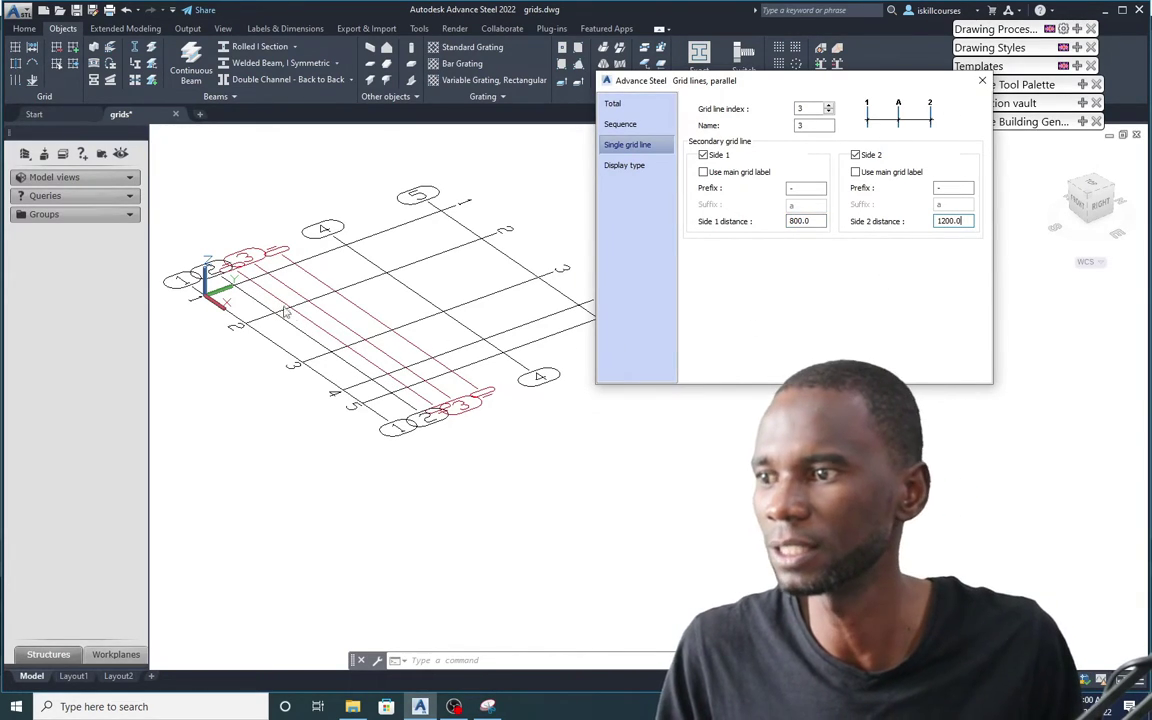
# Review the grid's display type and sequence 4's number and distance, and close the grid properties
pyautogui.click(622, 168)
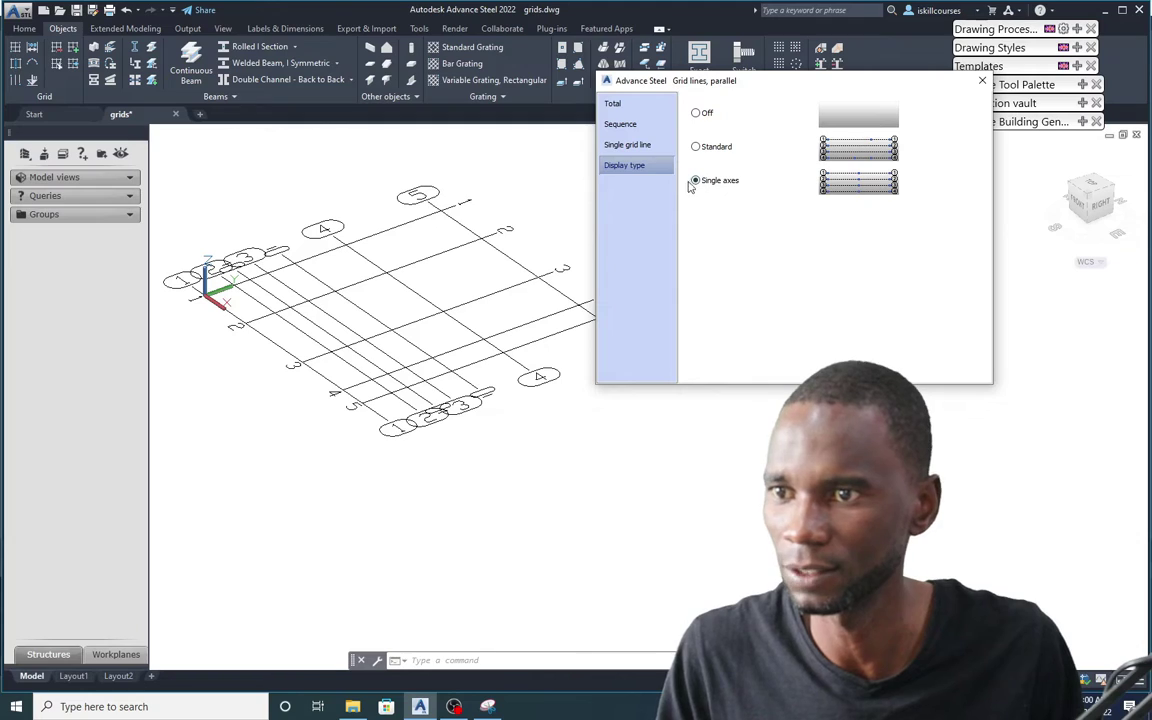
pyautogui.click(620, 124)
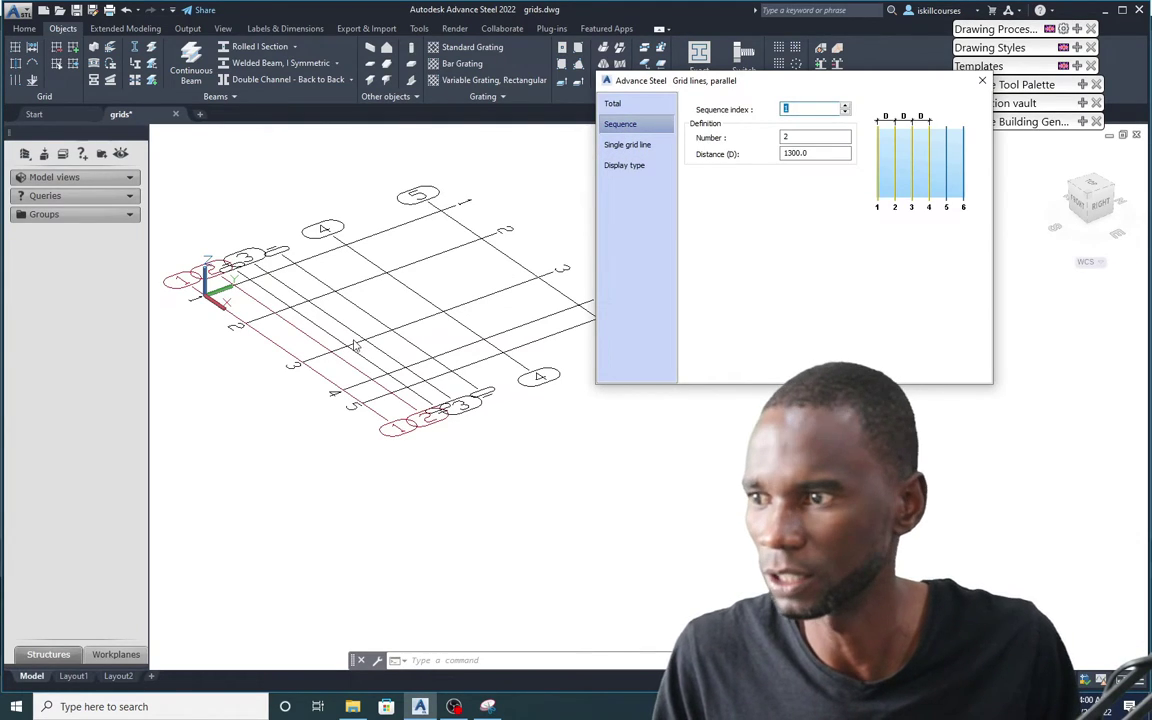
pyautogui.click(846, 107)
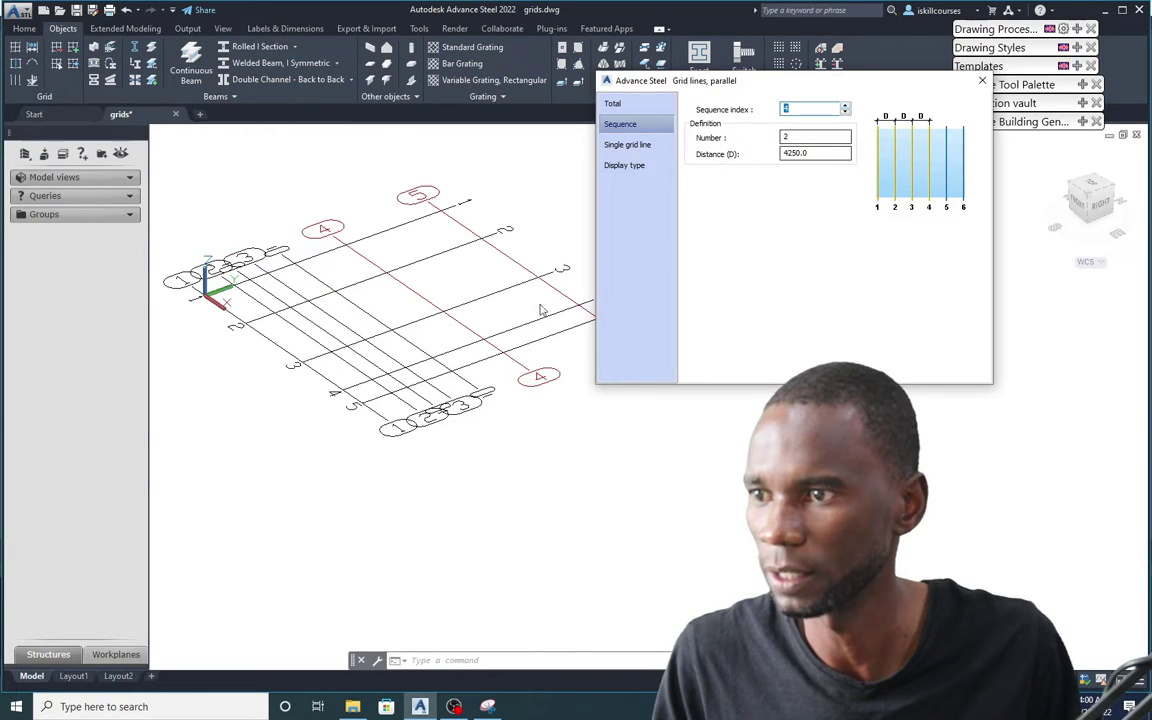
pyautogui.moveTo(842, 153); pyautogui.dragTo(775, 153)
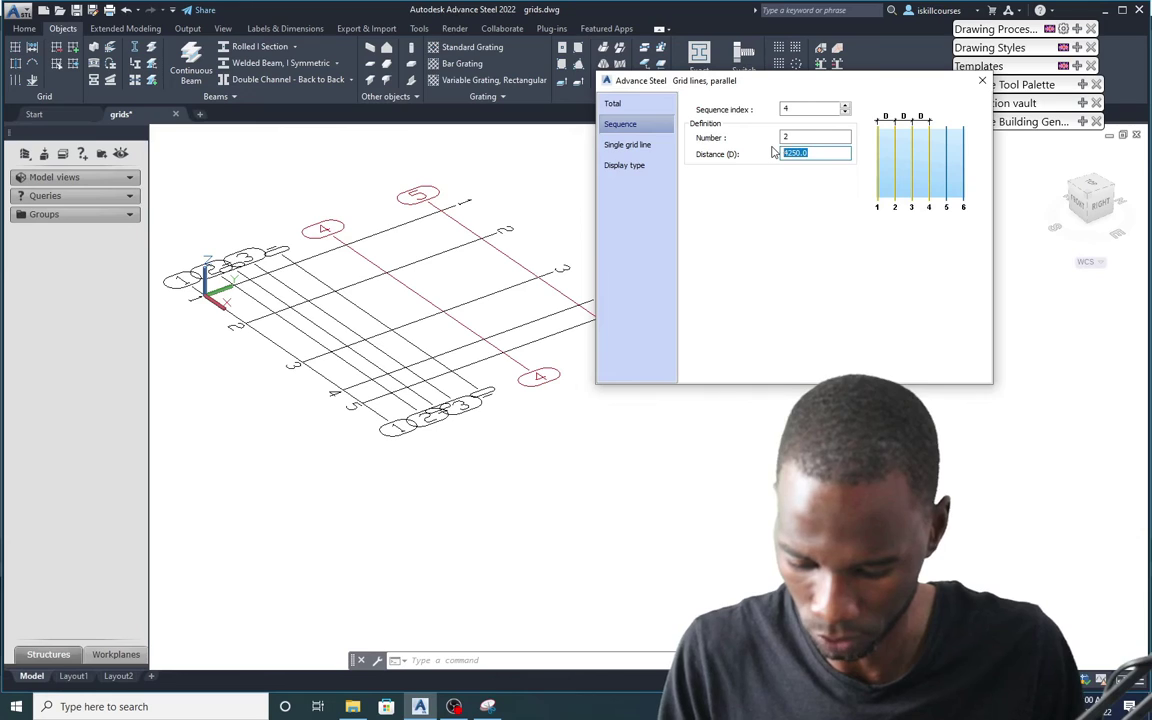
pyautogui.write('4')
pyautogui.click(798, 136)
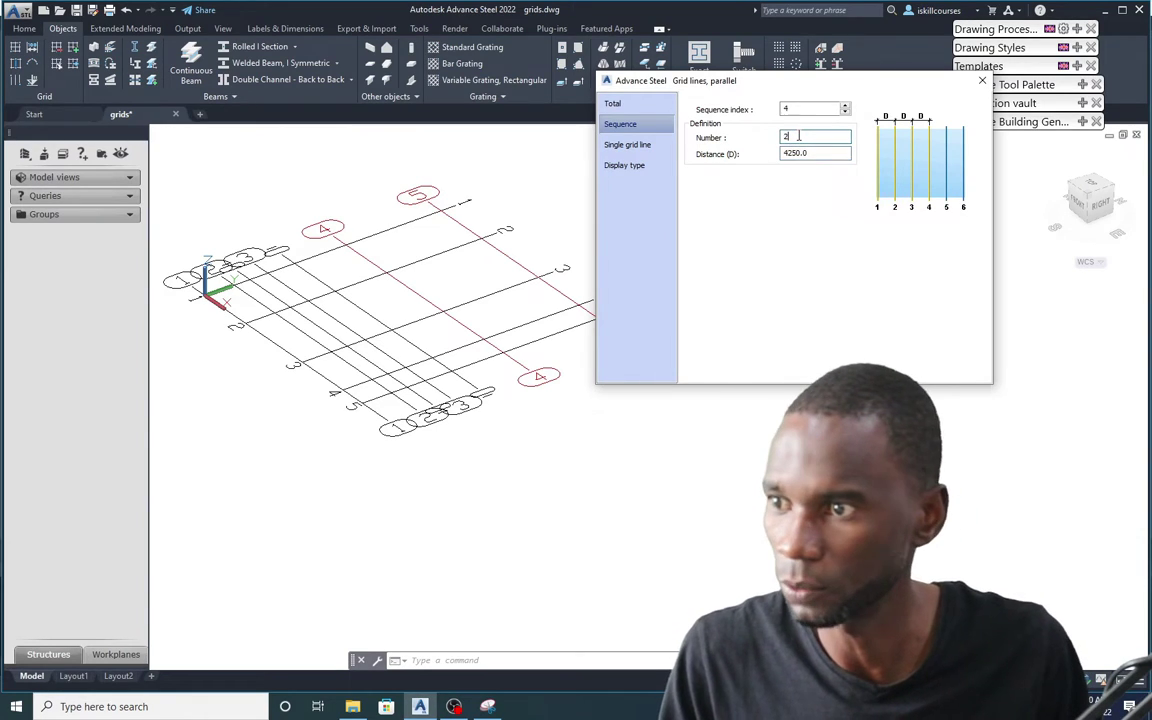
pyautogui.click(813, 154)
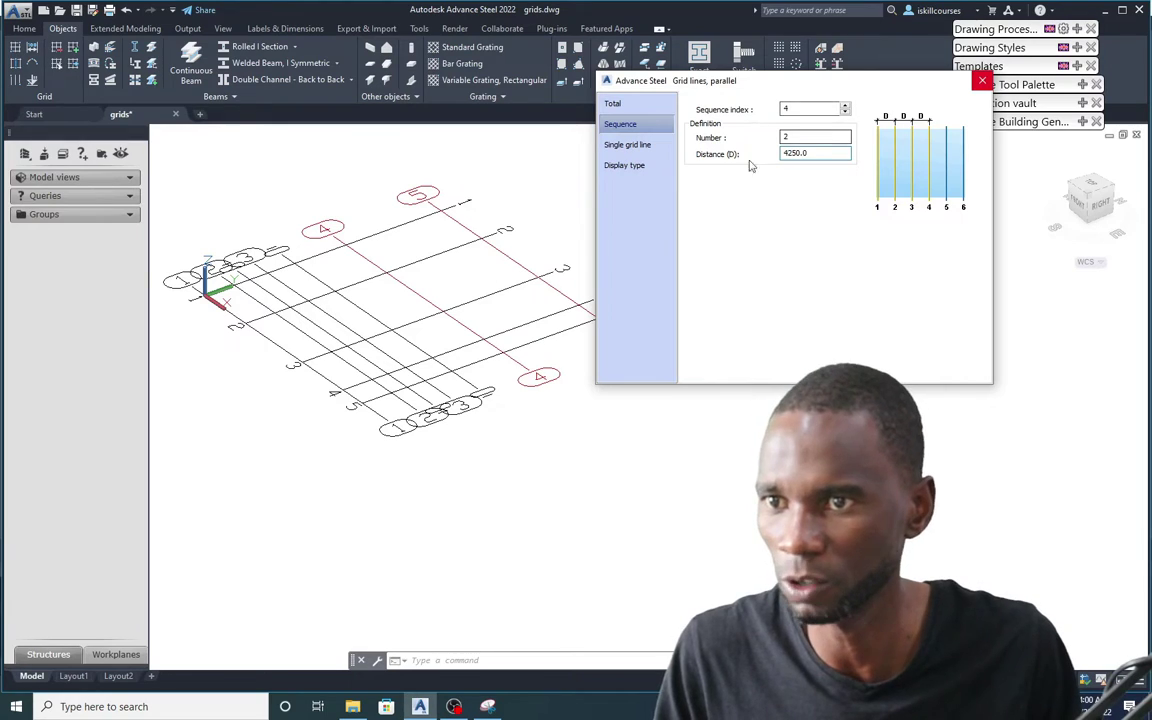
pyautogui.click(981, 80)
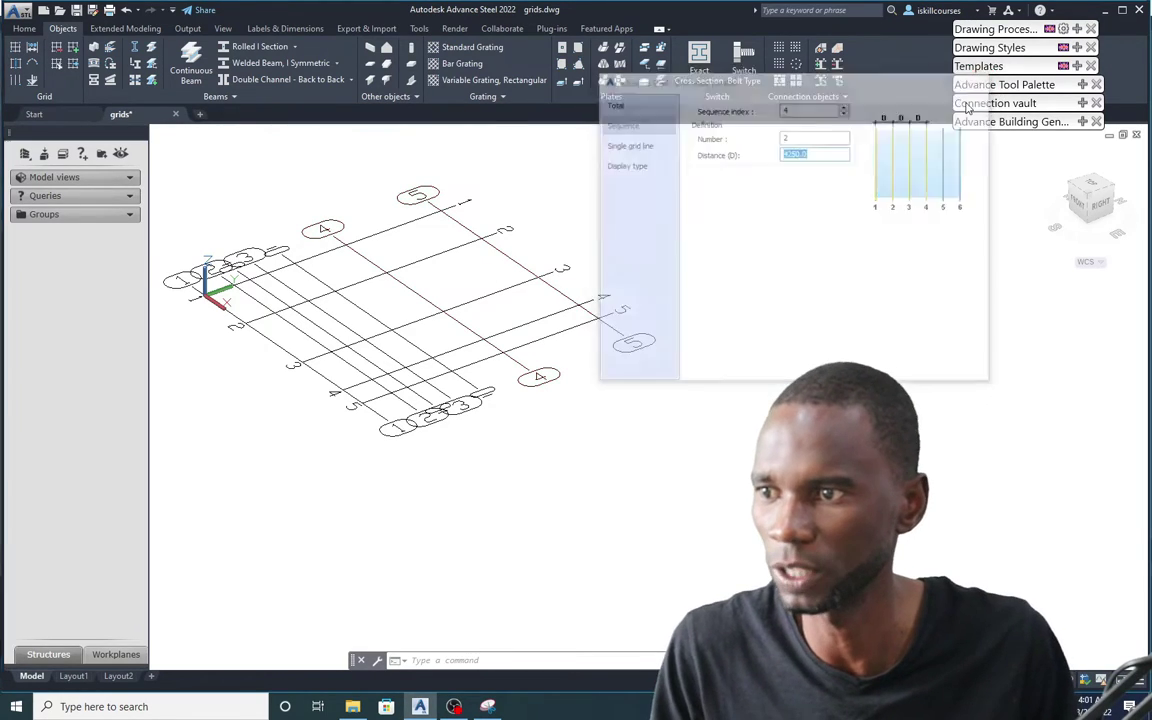
# Try to stretch grid line 5 by 100 from its midpoint grip
pyautogui.hotkey('ctrl', 'a')
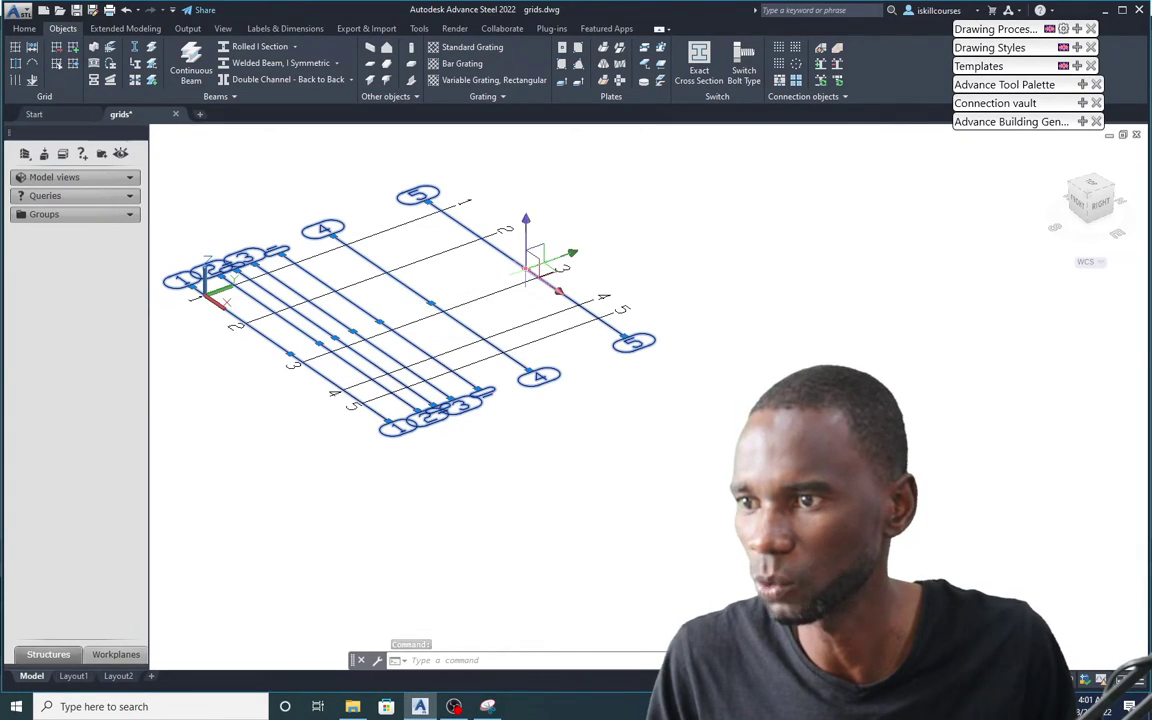
pyautogui.click(525, 268)
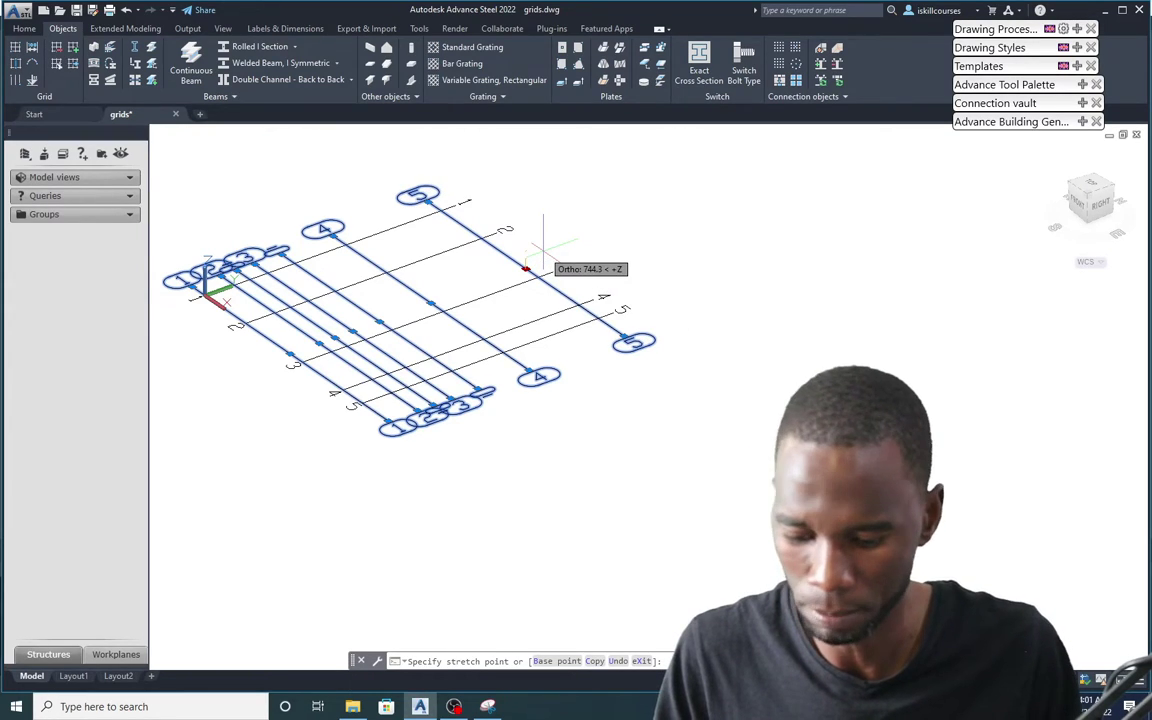
pyautogui.write('1')
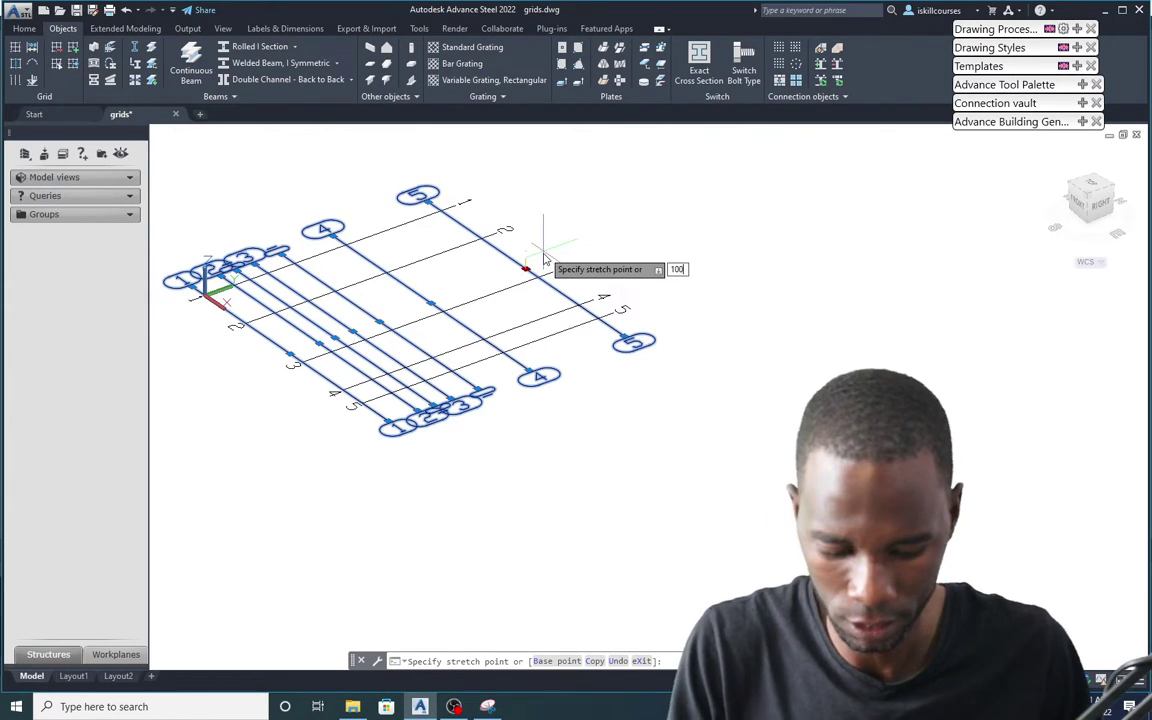
pyautogui.write('00')
pyautogui.press('Return')
pyautogui.press('Escape')
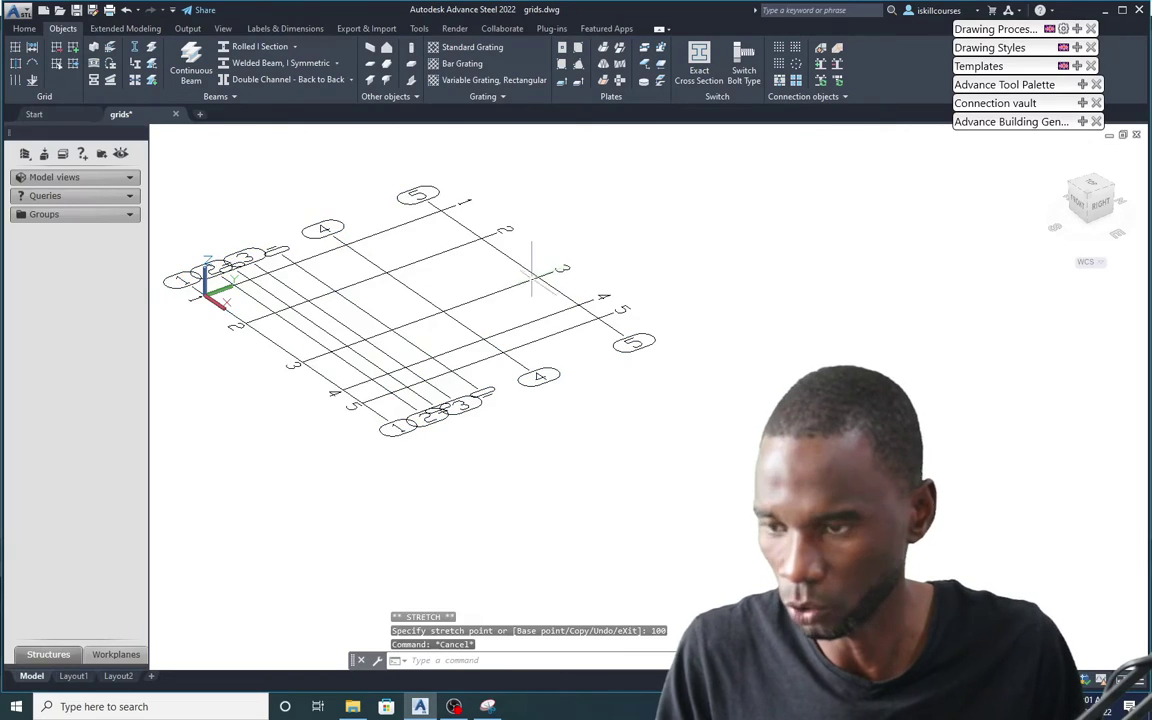
# Stretch grid line 5 by 500 away from grid line 4 using its midpoint grip
pyautogui.scroll(2, 532, 270)
pyautogui.press('Escape')
pyautogui.click(536, 262)
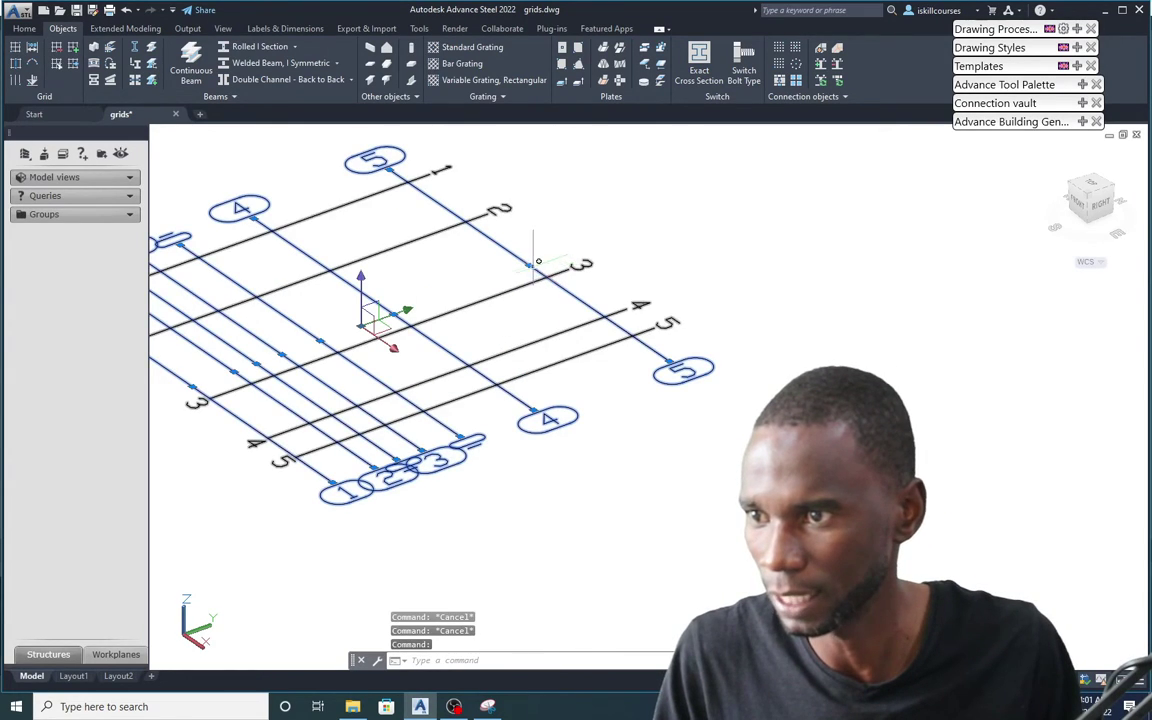
pyautogui.click(530, 265)
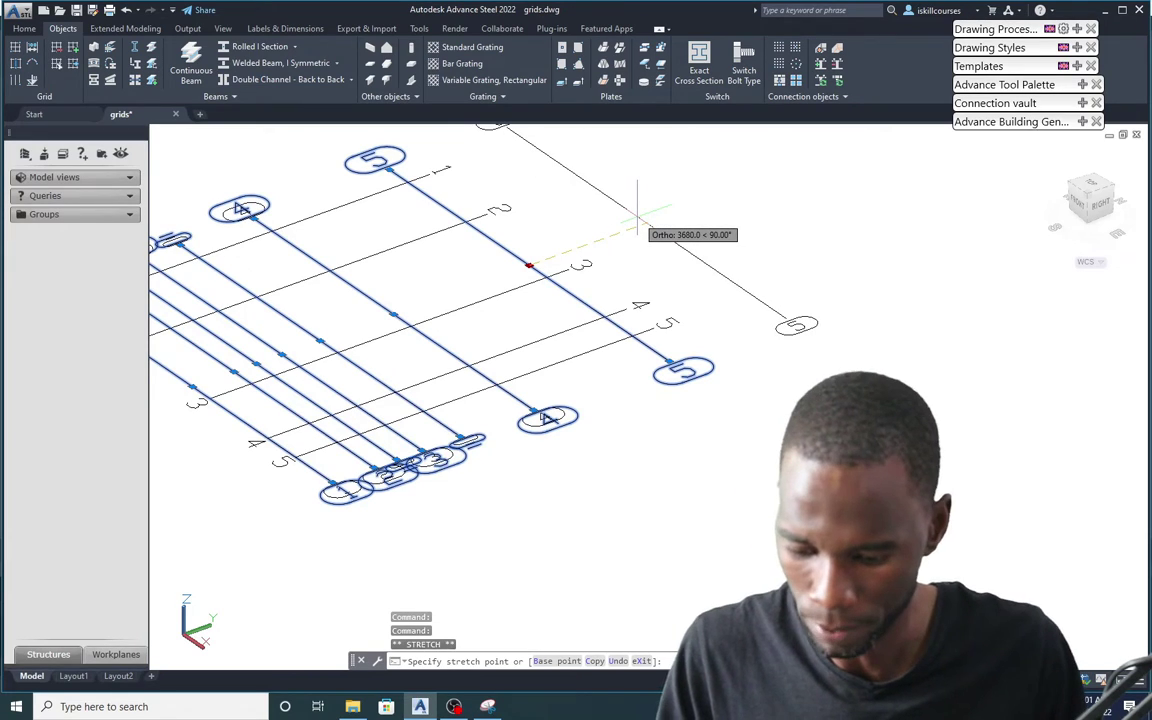
pyautogui.write('500')
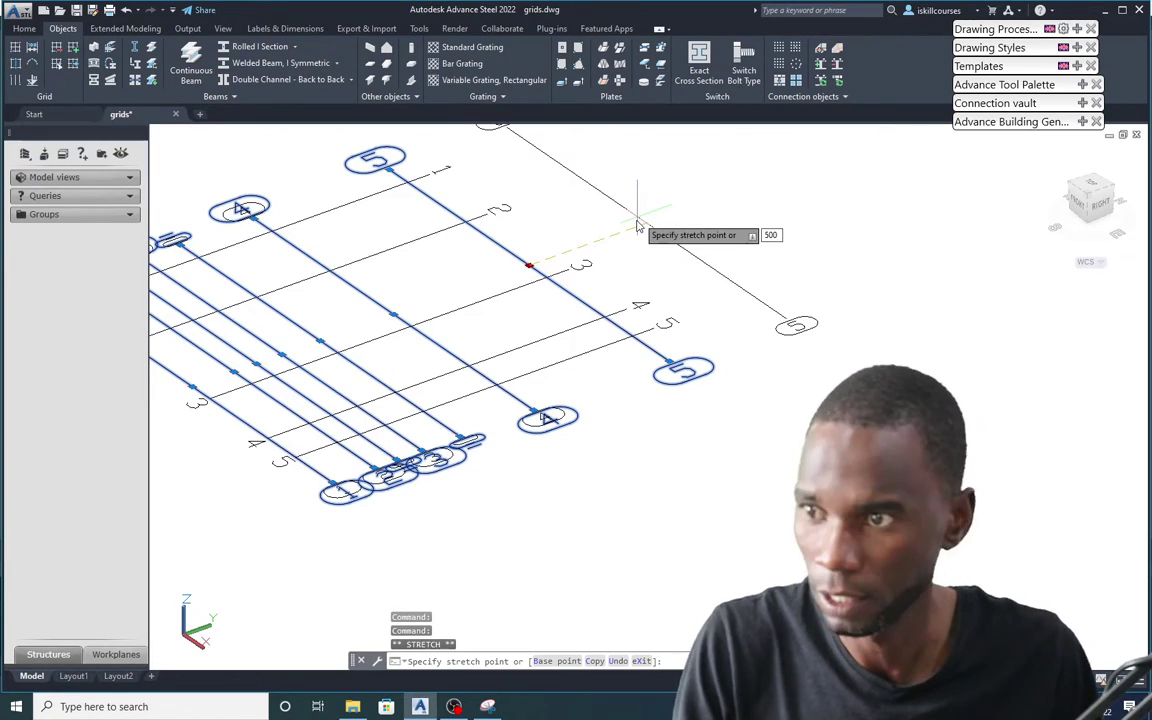
pyautogui.press('Return')
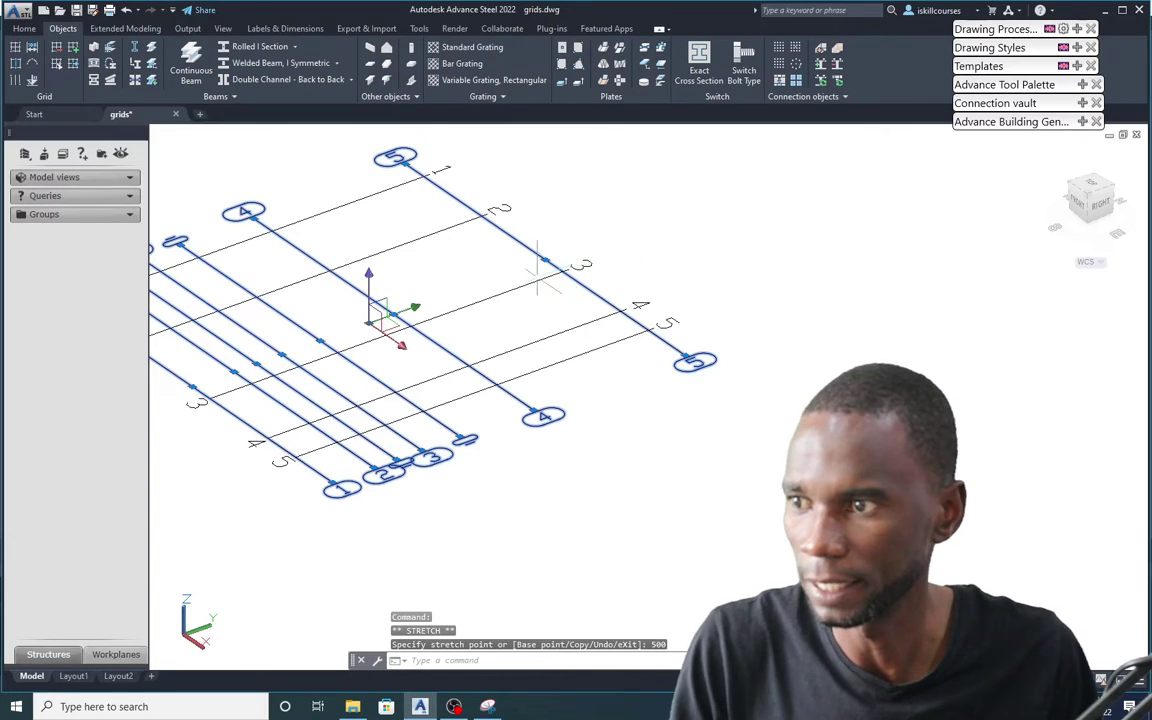
pyautogui.scroll(-2, 523, 262)
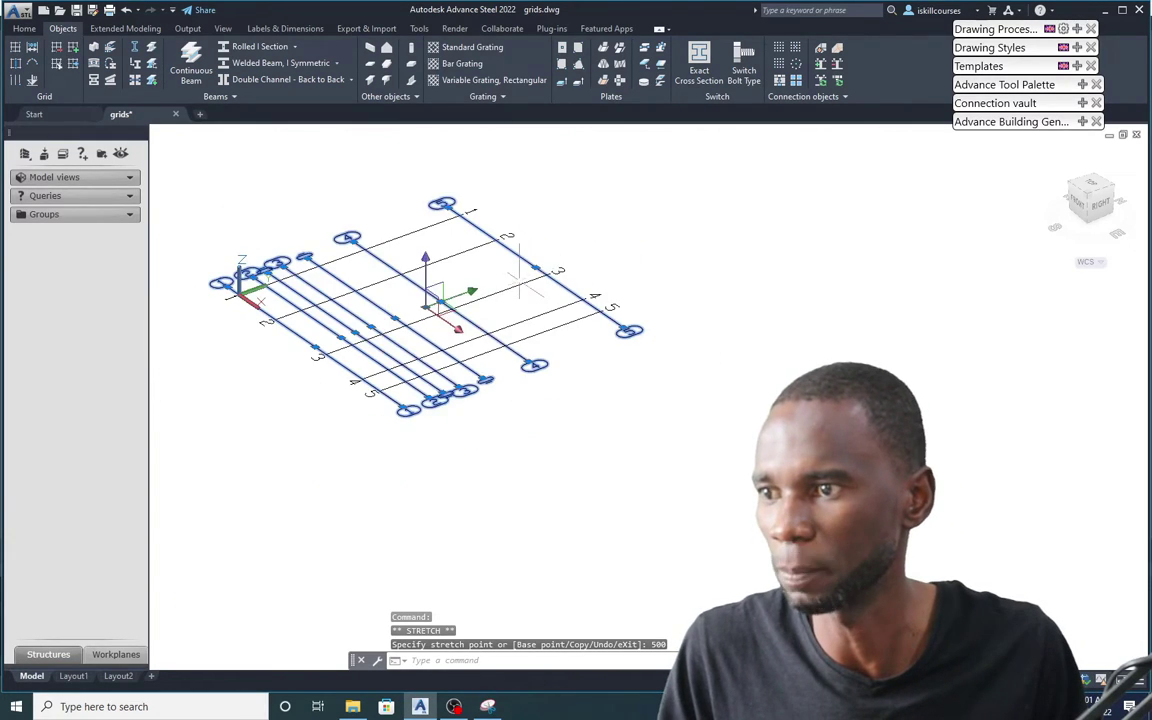
pyautogui.press('Escape')
# Check the distance of sequence 4 in the stretched grid's properties
pyautogui.doubleClick(470, 222)
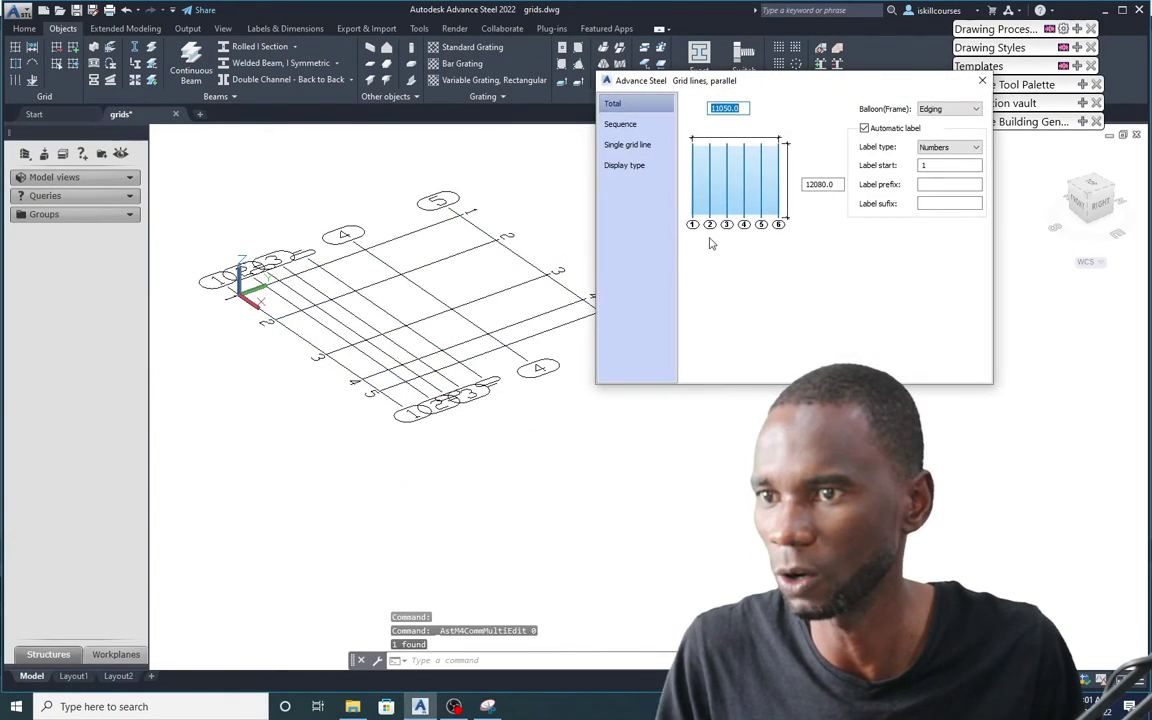
pyautogui.click(621, 124)
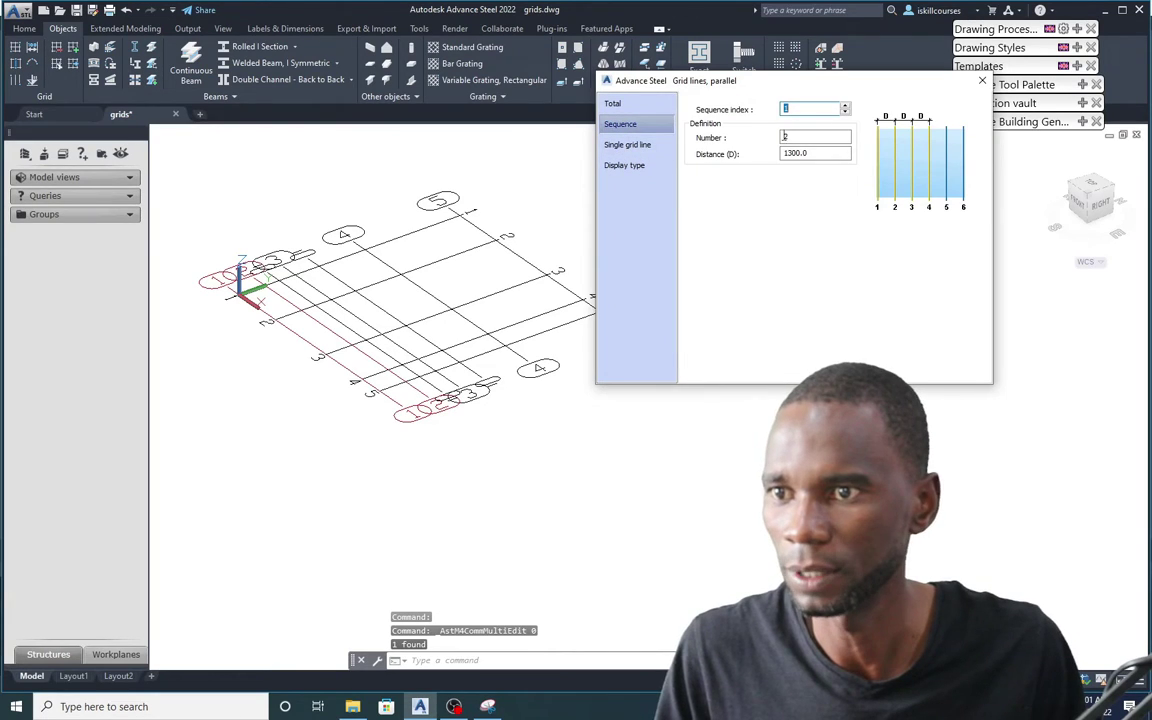
pyautogui.click(845, 106)
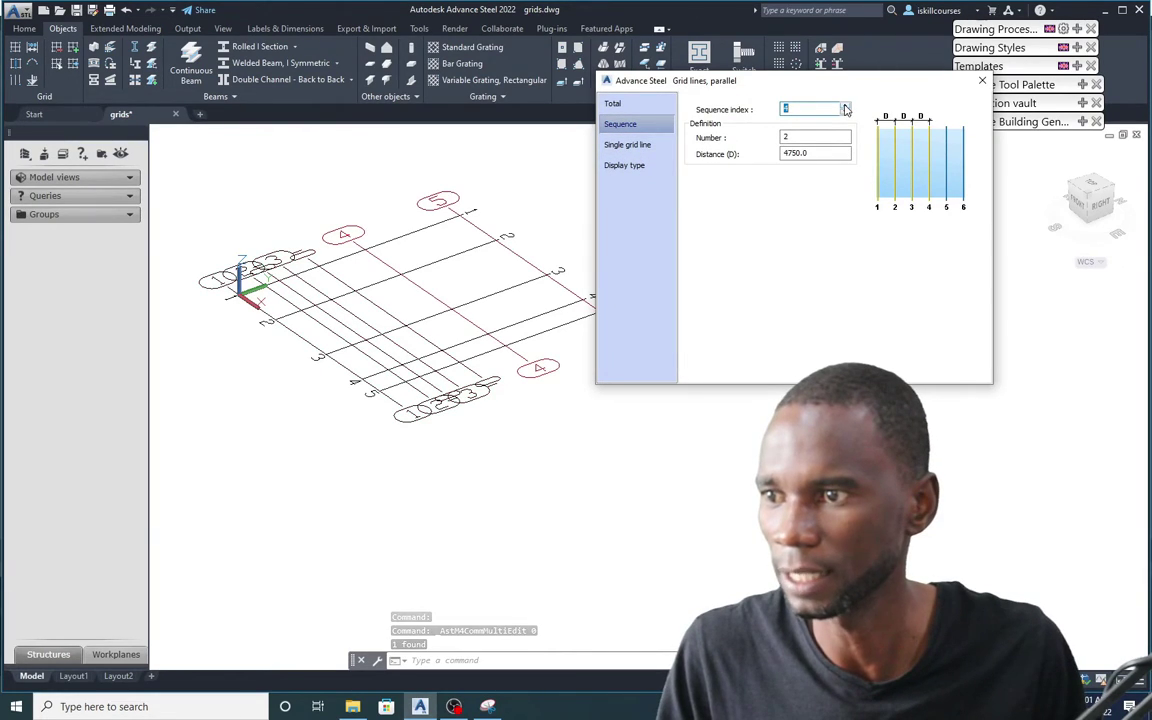
pyautogui.click(782, 152)
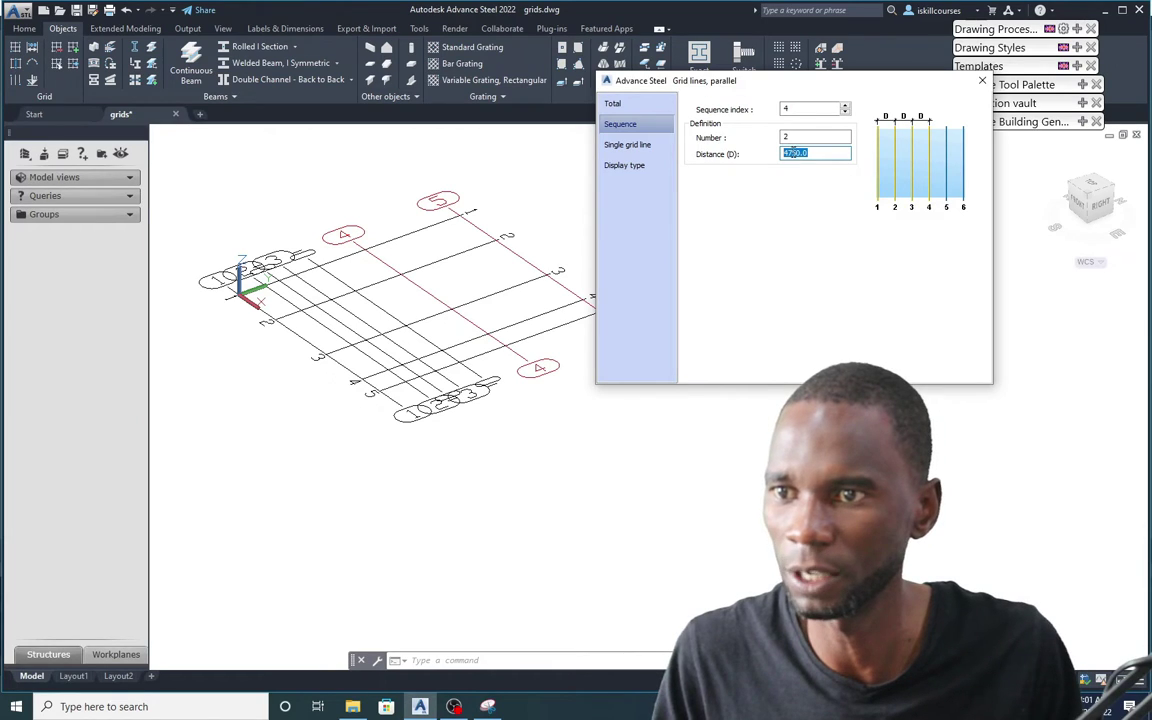
pyautogui.click(982, 80)
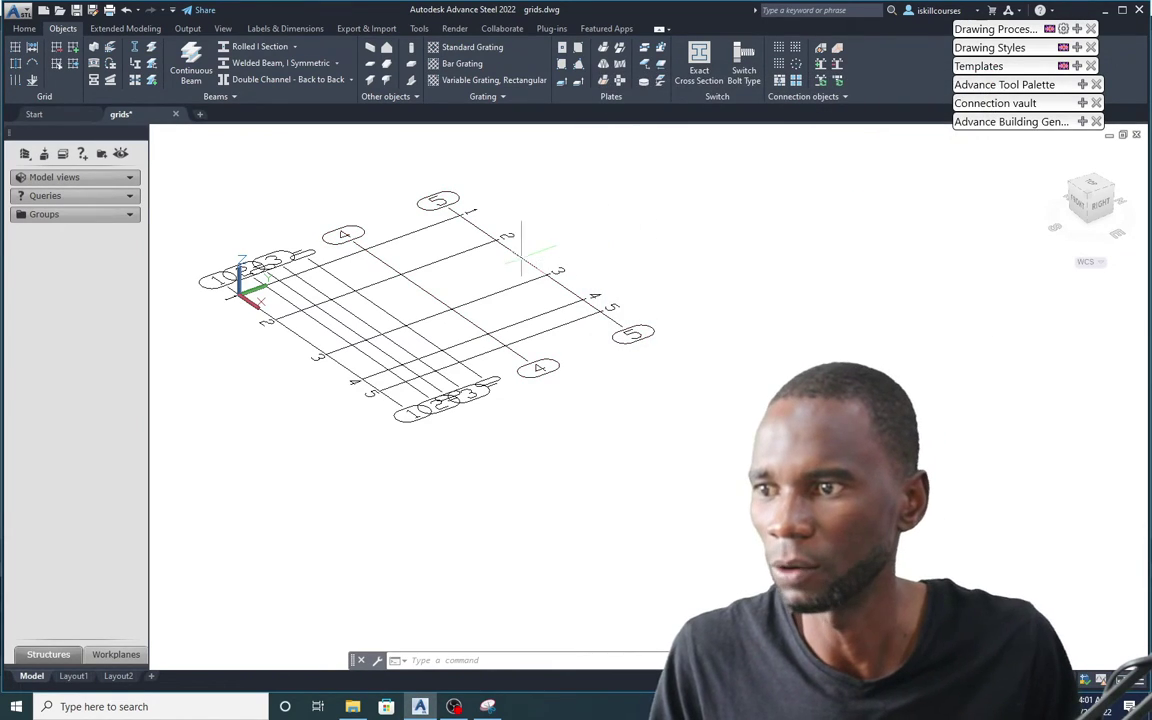
# Stretch grid line 5 by 750 back towards grid line 4
pyautogui.hotkey('ctrl', 'a')
pyautogui.click(535, 268)
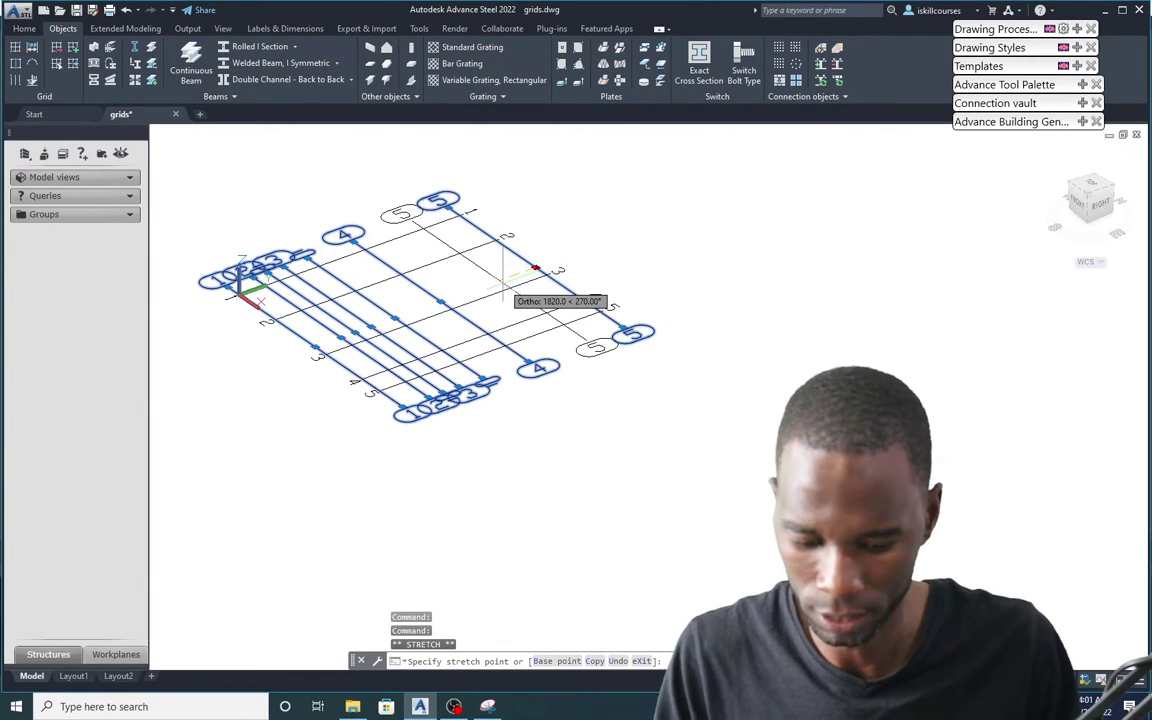
pyautogui.write('750')
pyautogui.press('Return')
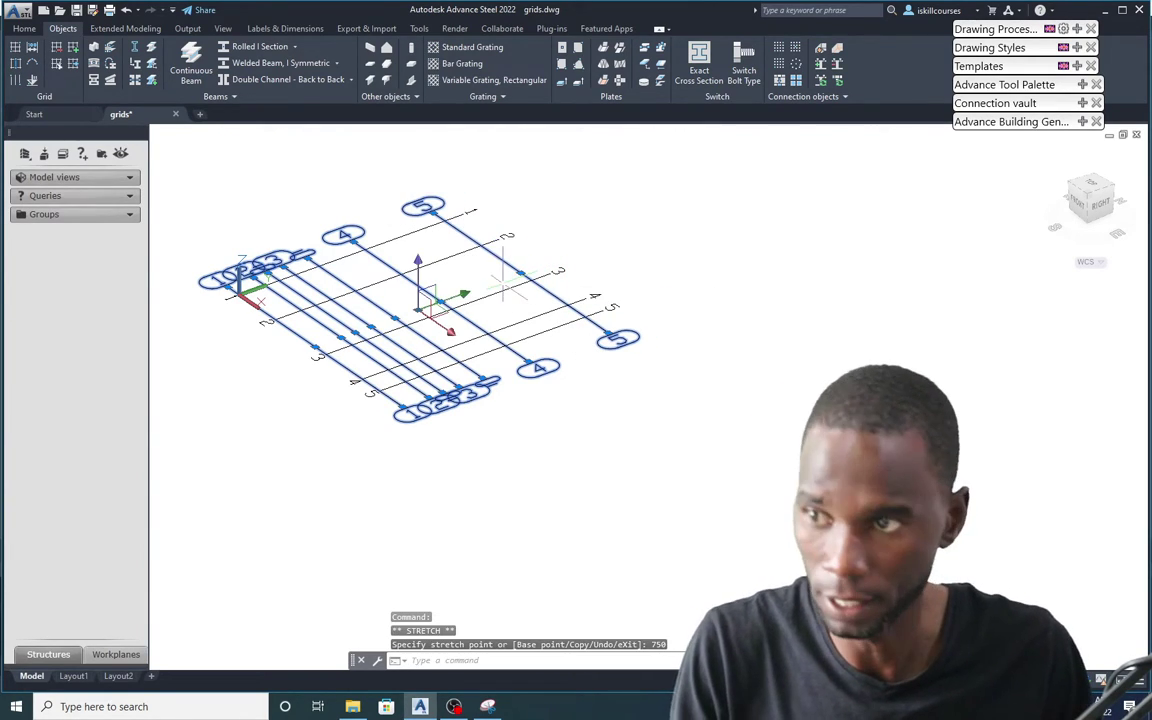
pyautogui.press('Escape')
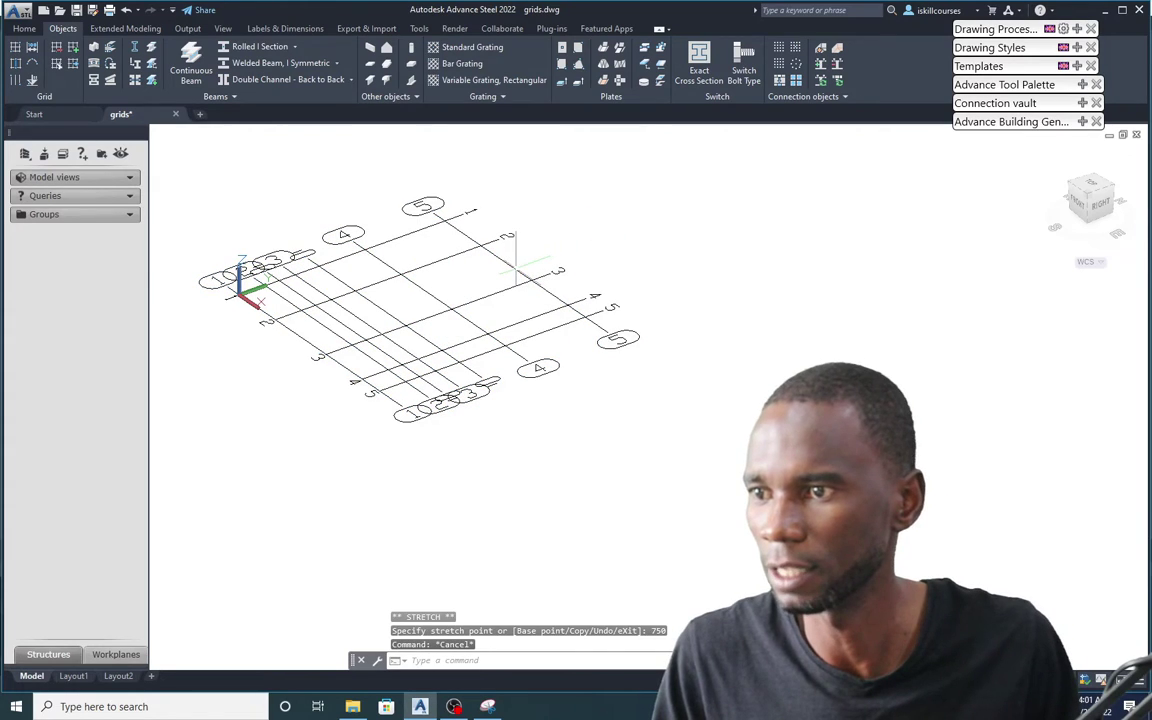
# Reopen the grid's properties to verify the distance between grid lines 4 and 5 in sequence 4
pyautogui.click(517, 269)
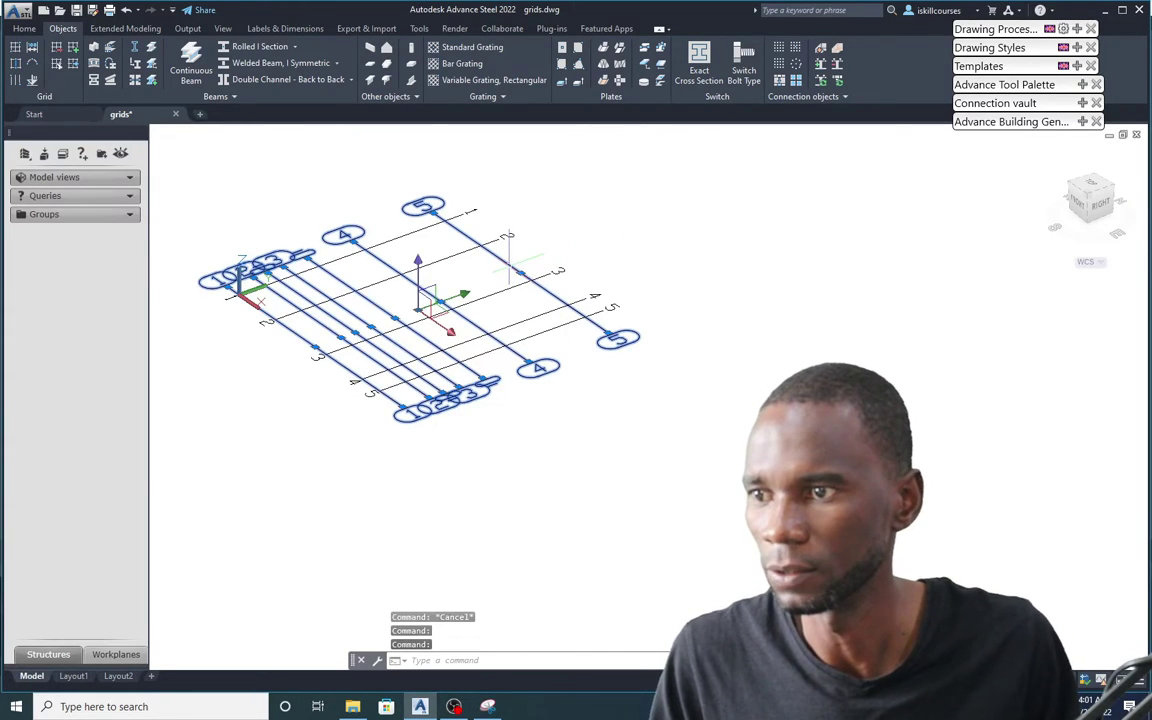
pyautogui.doubleClick(508, 265)
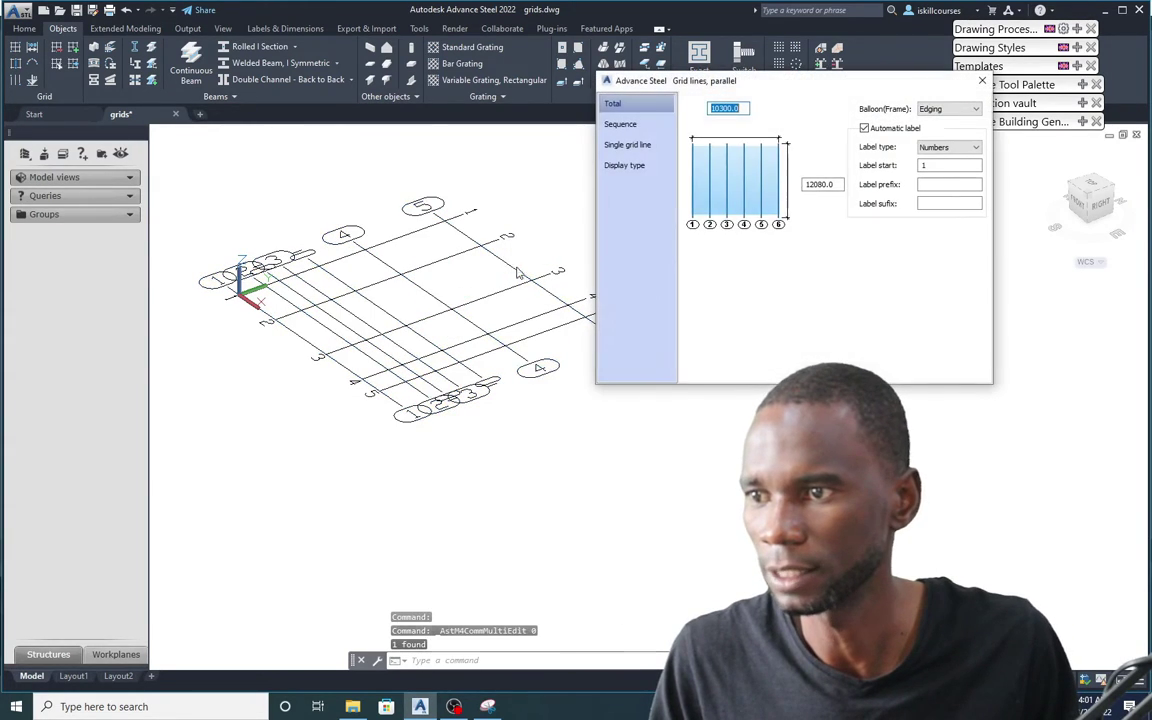
pyautogui.click(622, 125)
pyautogui.click(845, 107)
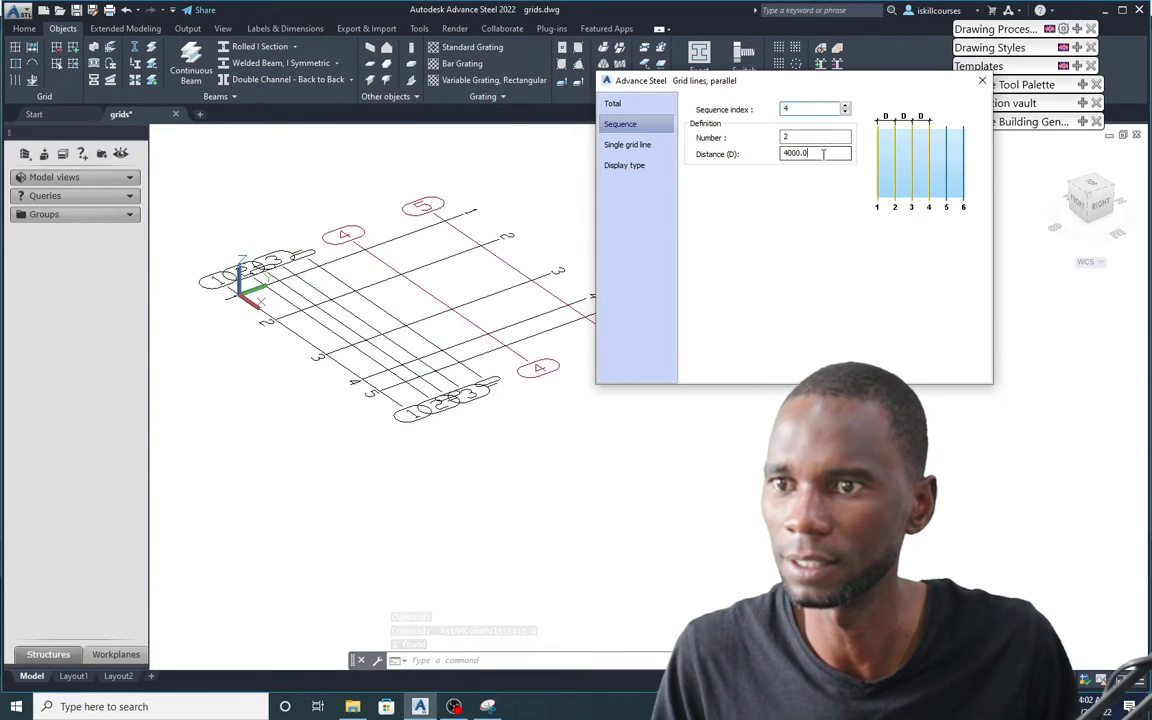
pyautogui.click(982, 80)
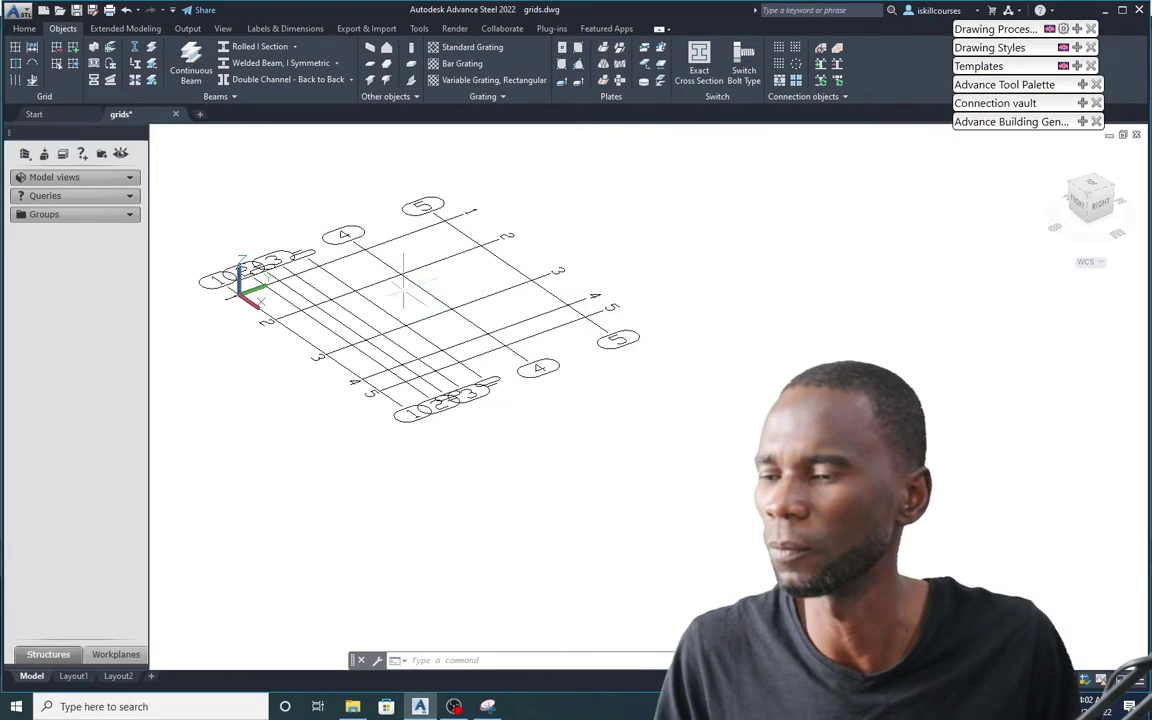
# Set the crossing grid without balloons to the Edging balloon frame and the Capital letters label type
pyautogui.scroll(2, 404, 285)
pyautogui.scroll(-3, 405, 270)
pyautogui.doubleClick(412, 245)
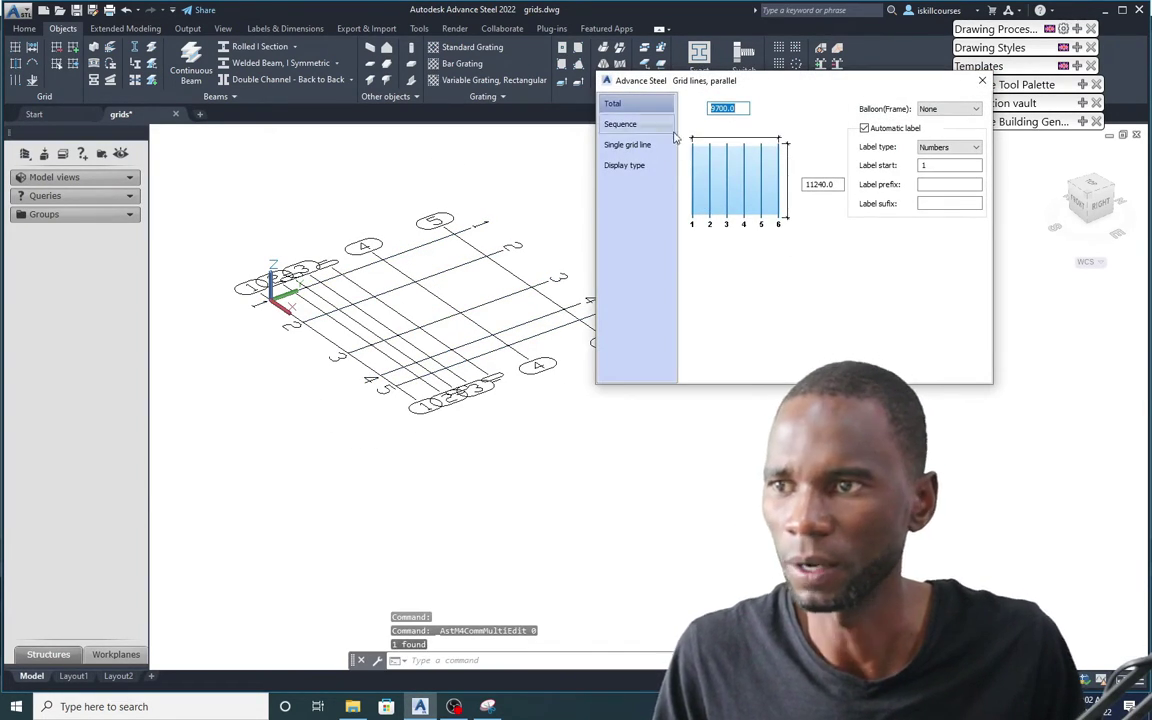
pyautogui.click(965, 109)
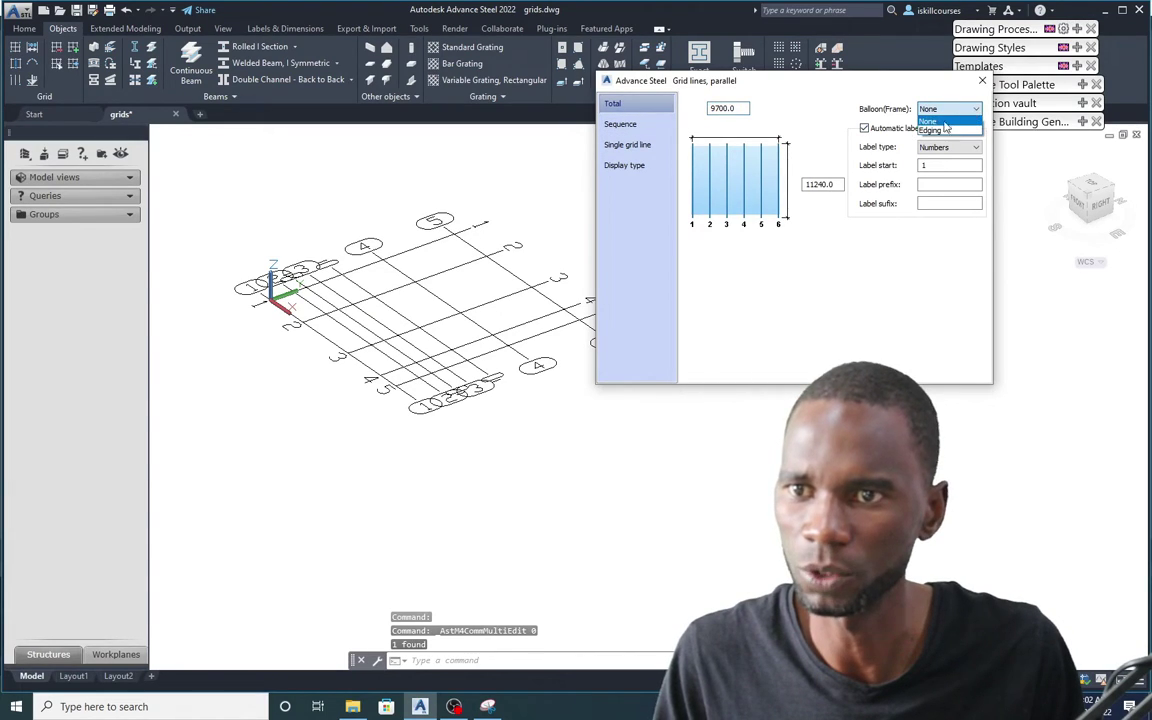
pyautogui.click(940, 128)
pyautogui.click(975, 147)
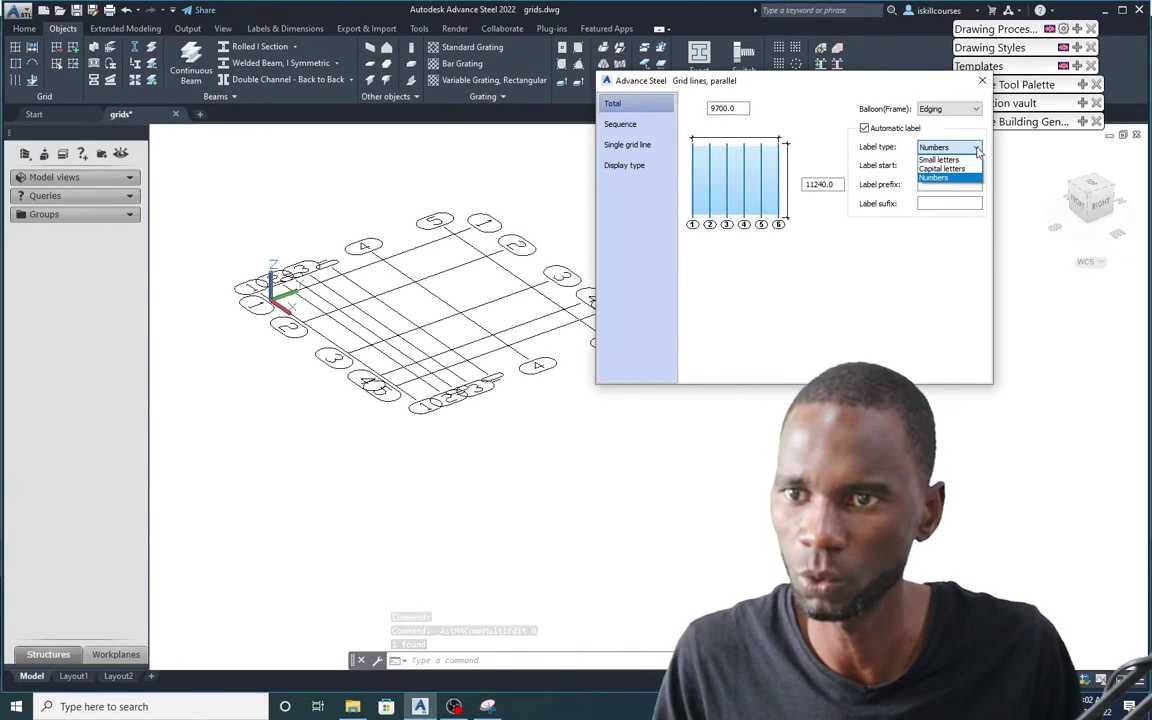
pyautogui.click(949, 166)
pyautogui.scroll(1, 455, 286)
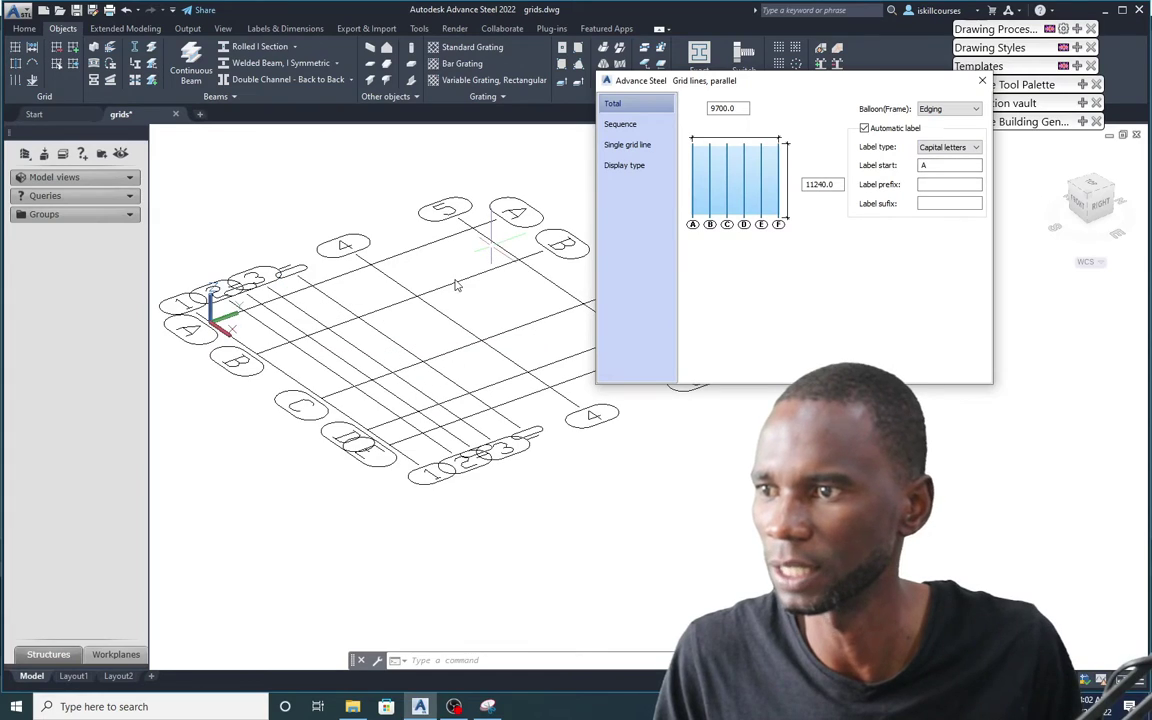
pyautogui.scroll(-3, 310, 290)
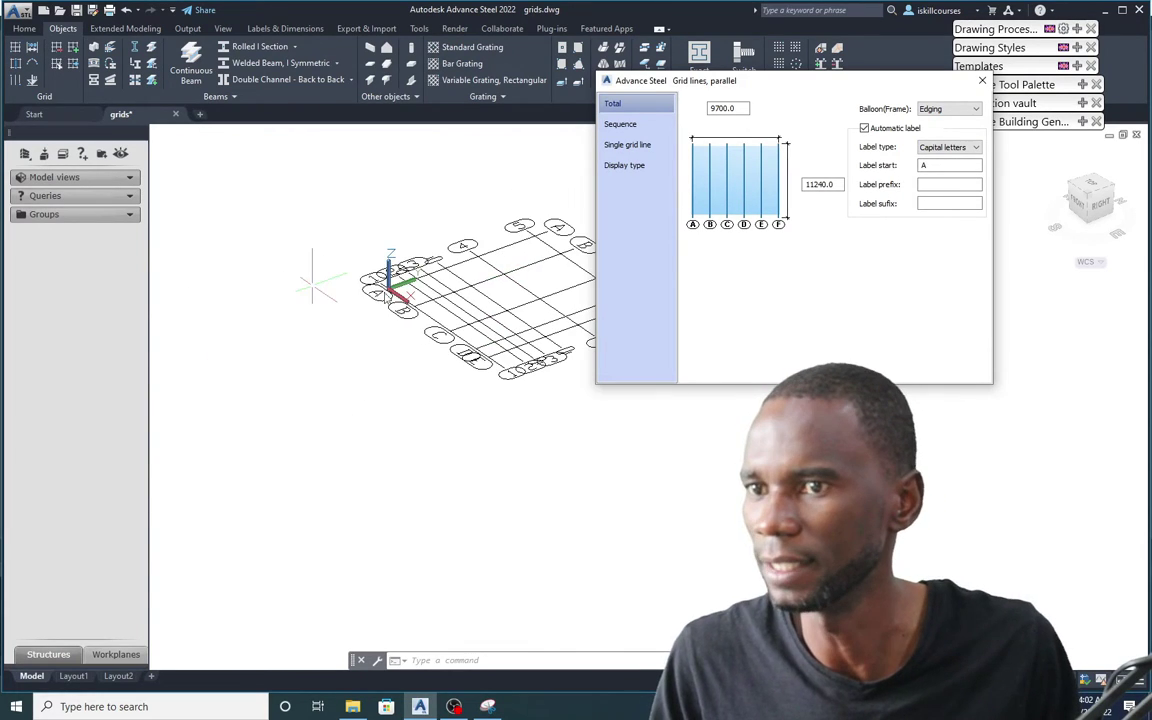
pyautogui.click(371, 314)
pyautogui.moveTo(370, 372); pyautogui.dragTo(221, 383, button='middle')
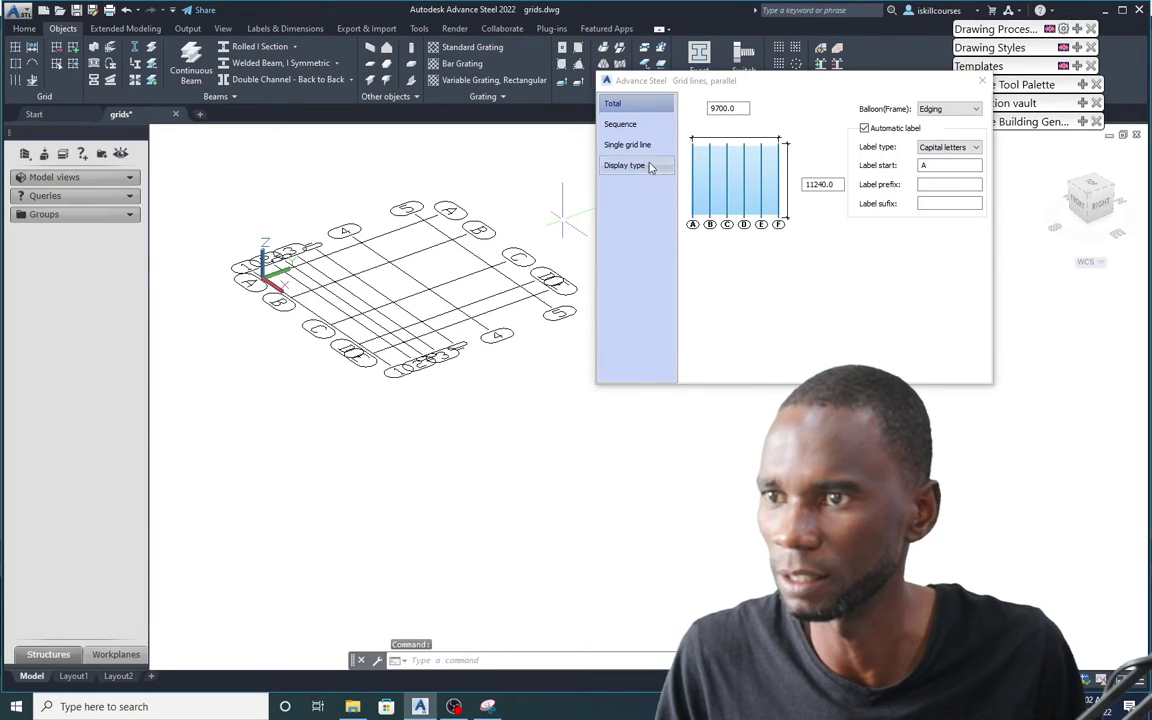
# Add a secondary grid line on side 2 of grid line B at a distance of 1200, and review the grid's display type options
pyautogui.click(634, 146)
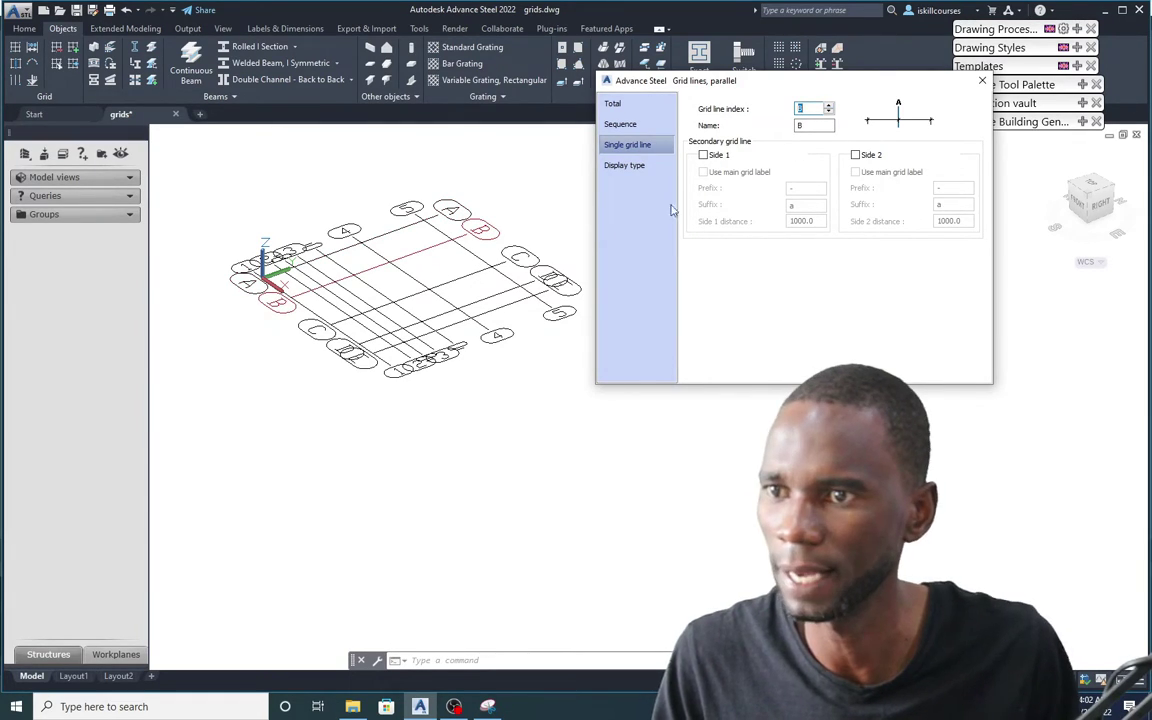
pyautogui.click(855, 156)
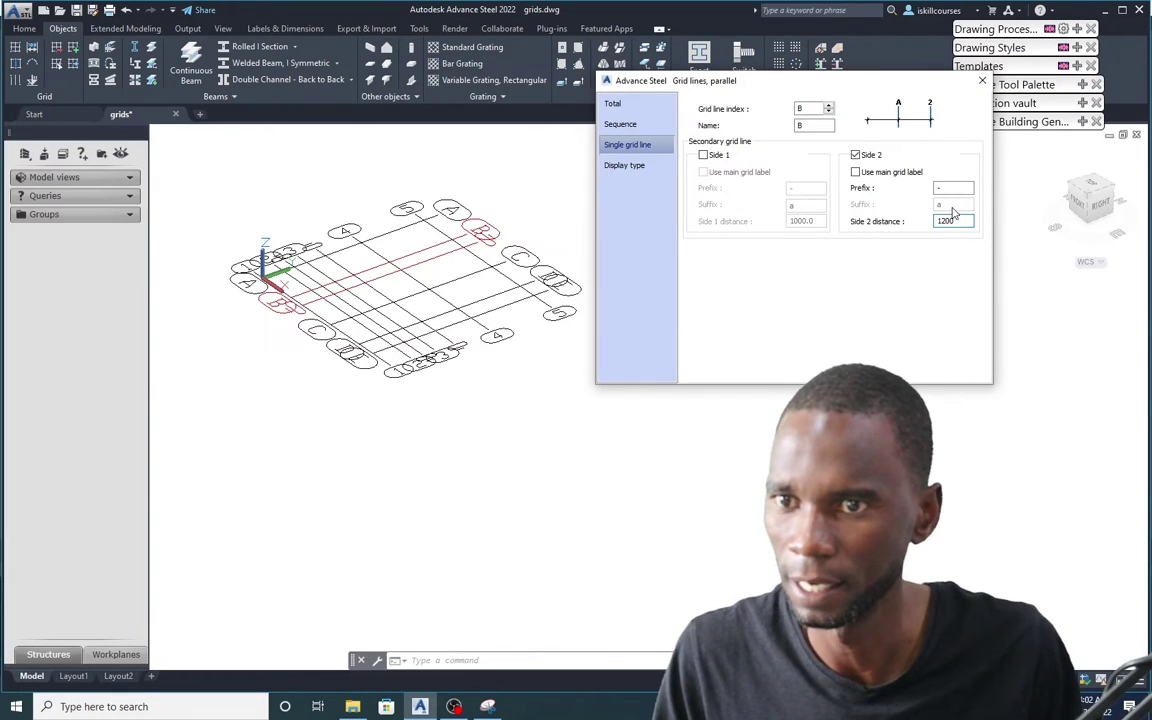
pyautogui.click(952, 188)
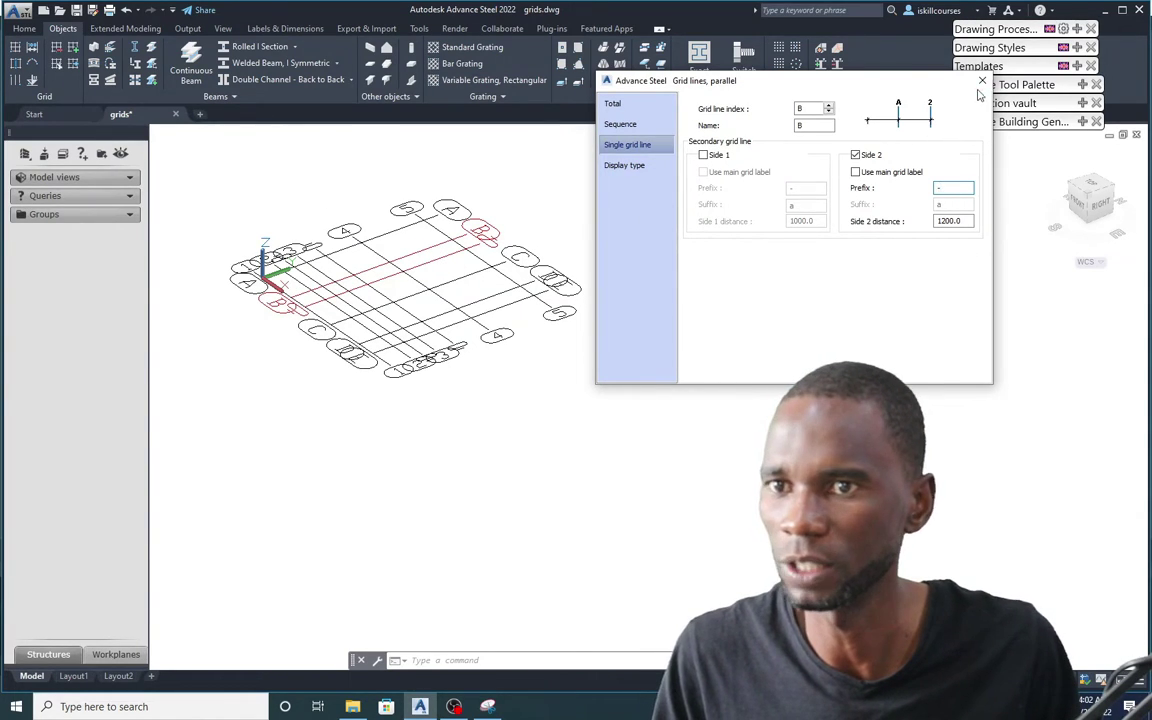
pyautogui.click(626, 168)
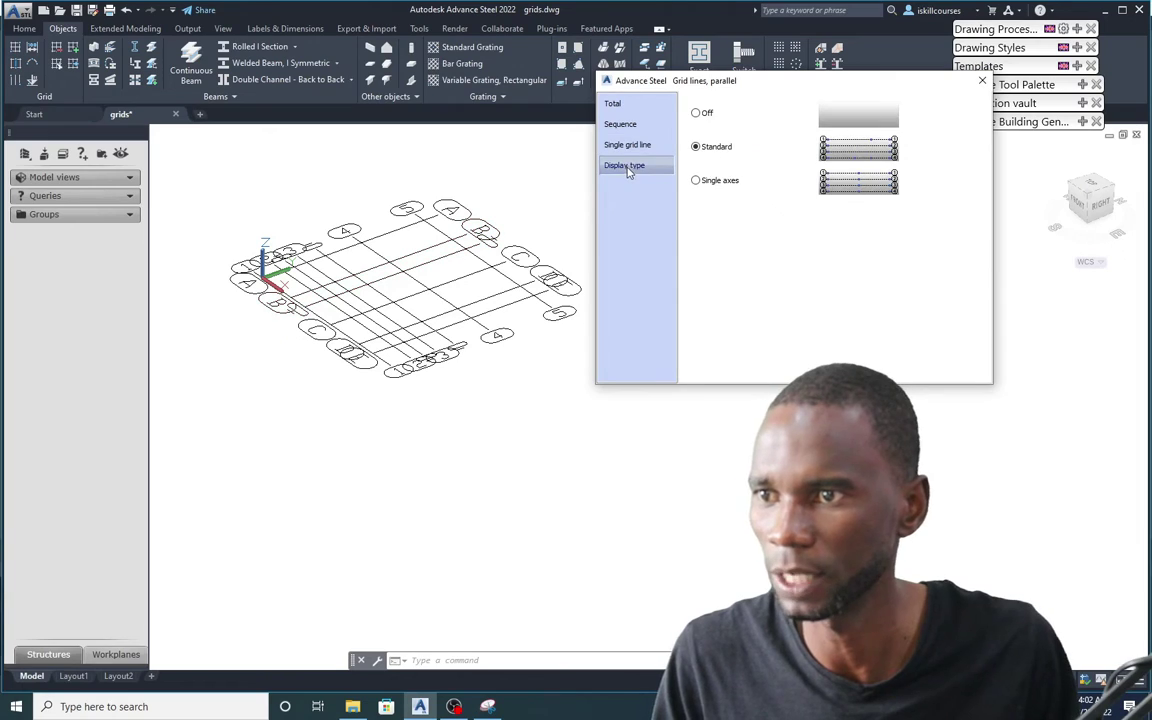
pyautogui.click(982, 80)
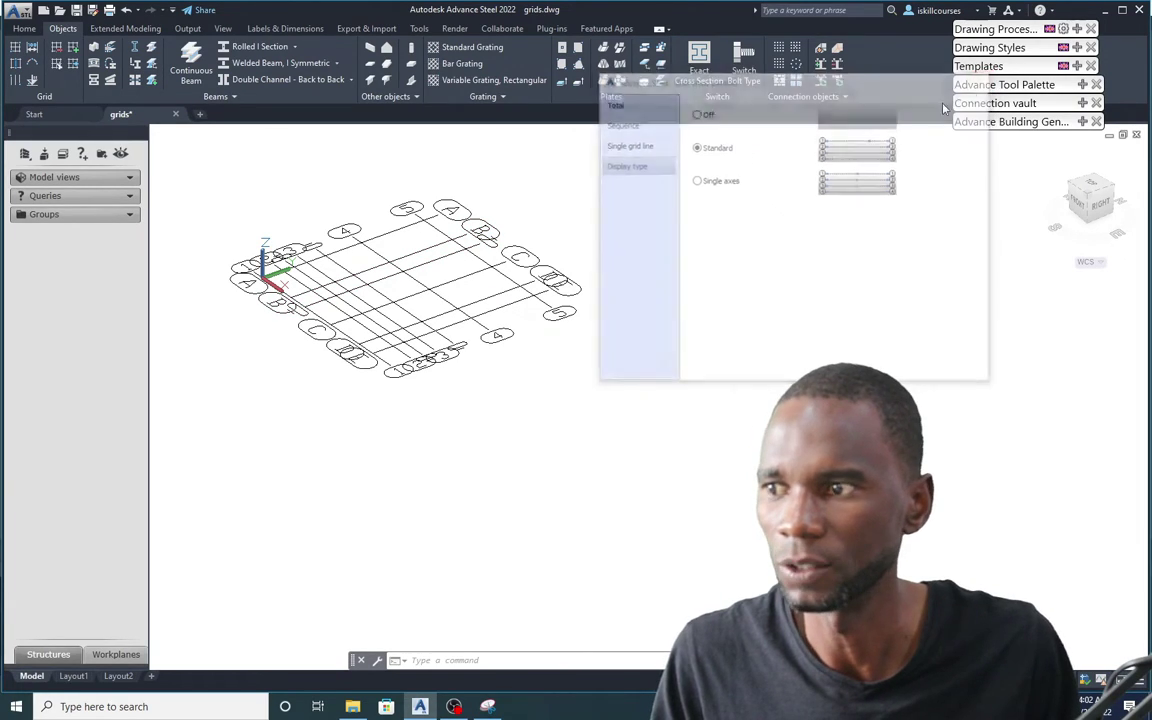
# Inspect the secondary grid line beside grid line B and its end balloons in relation to the rest of the grid
pyautogui.scroll(2, 298, 250)
pyautogui.scroll(3, 330, 285)
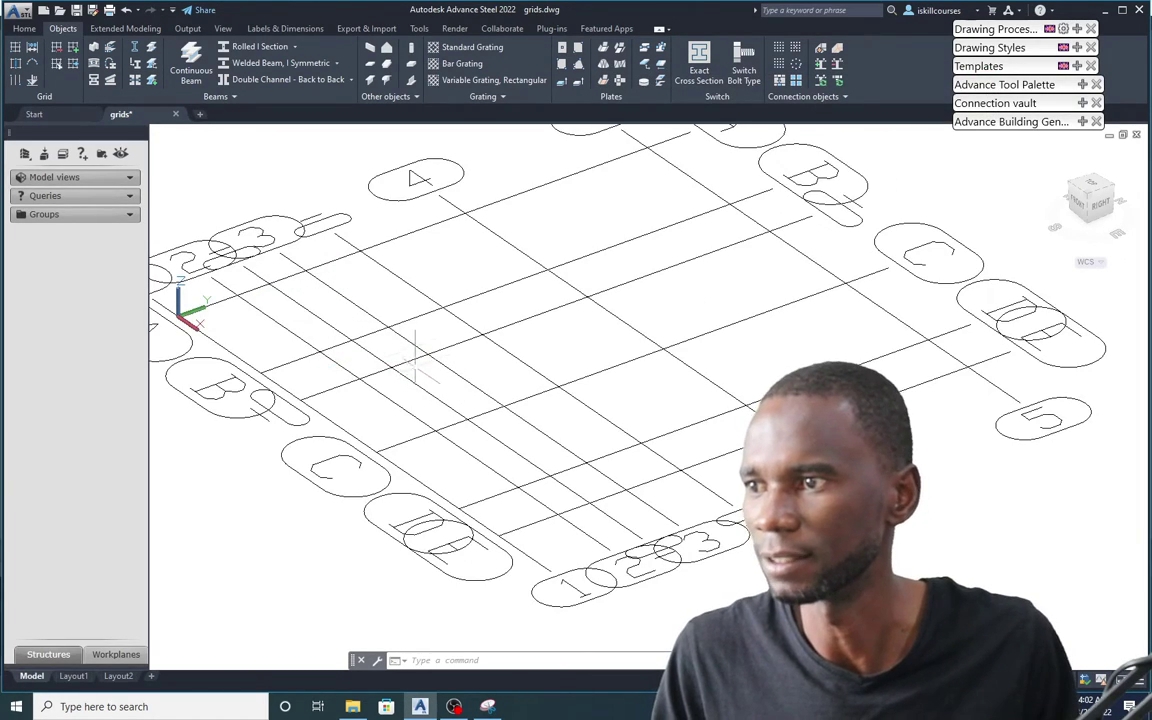
pyautogui.scroll(-4, 300, 315)
pyautogui.scroll(3, 330, 285)
pyautogui.scroll(3, 330, 285)
pyautogui.scroll(-2, 362, 270)
pyautogui.scroll(-4, 362, 280)
pyautogui.scroll(4, 340, 270)
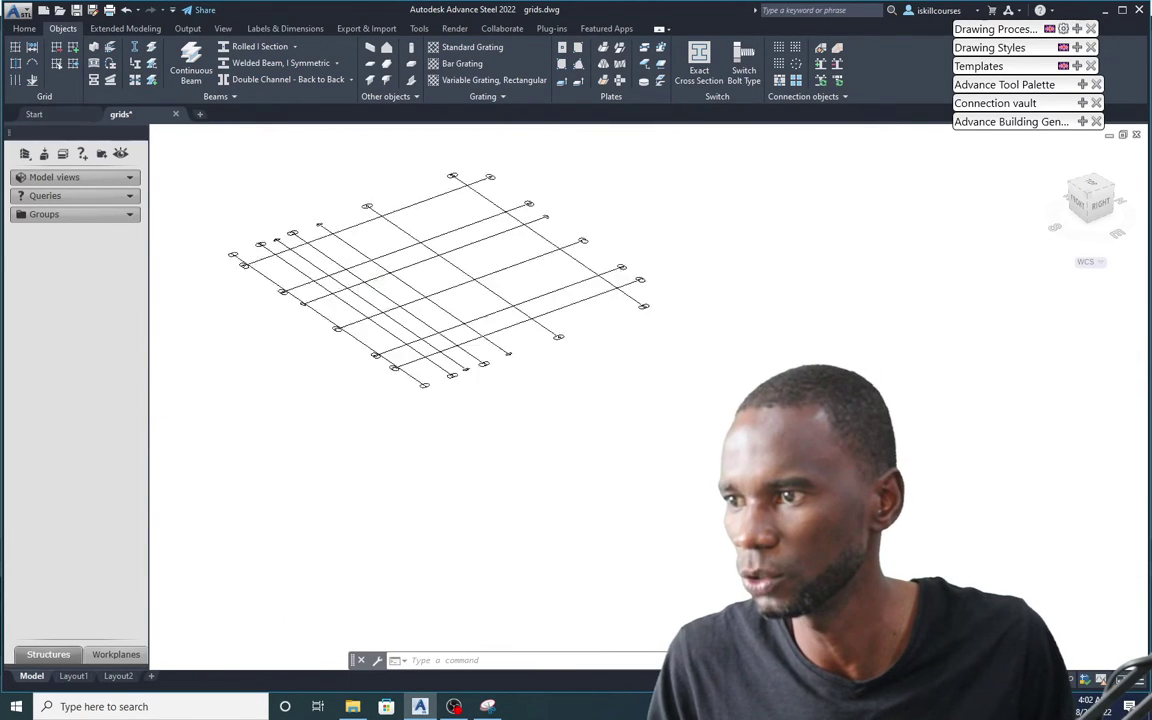
pyautogui.scroll(-2, 437, 470)
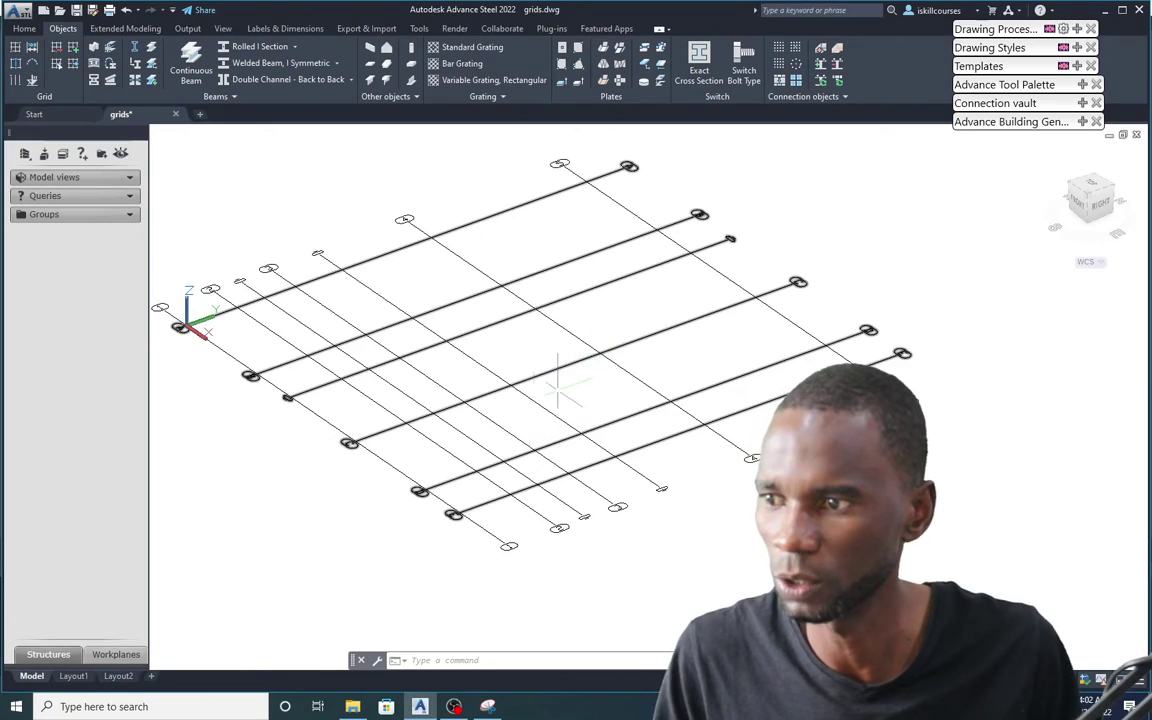
pyautogui.scroll(-2, 400, 415)
pyautogui.scroll(2, 401, 418)
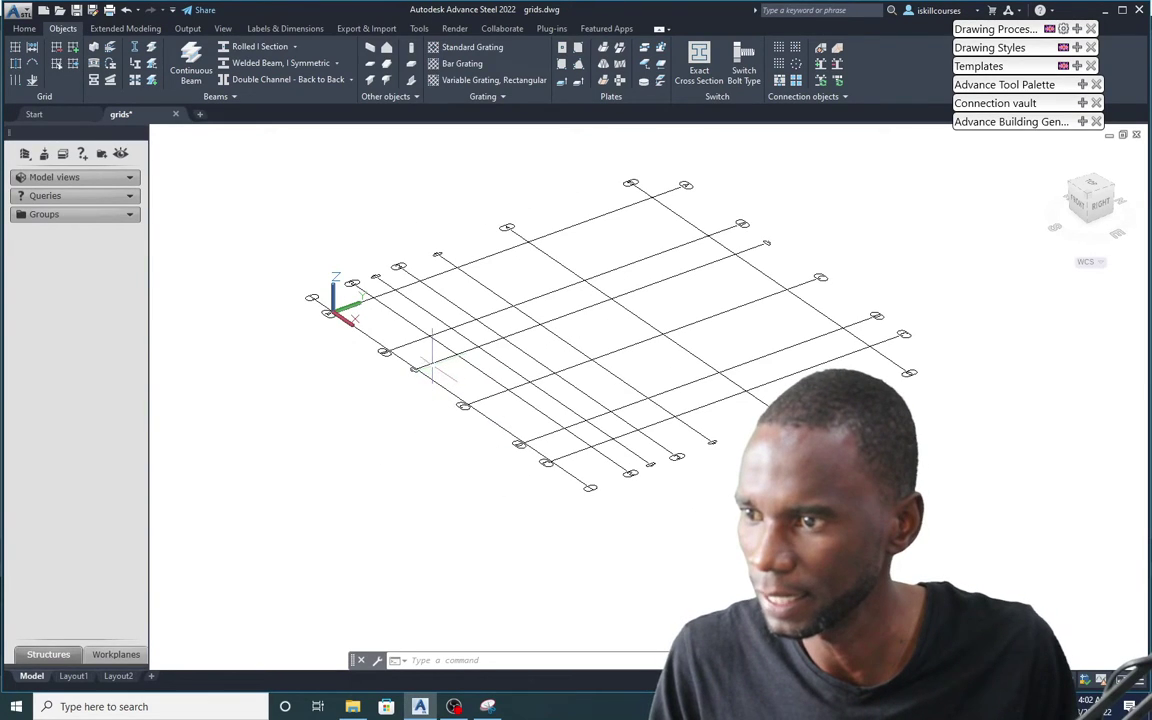
pyautogui.click(518, 337)
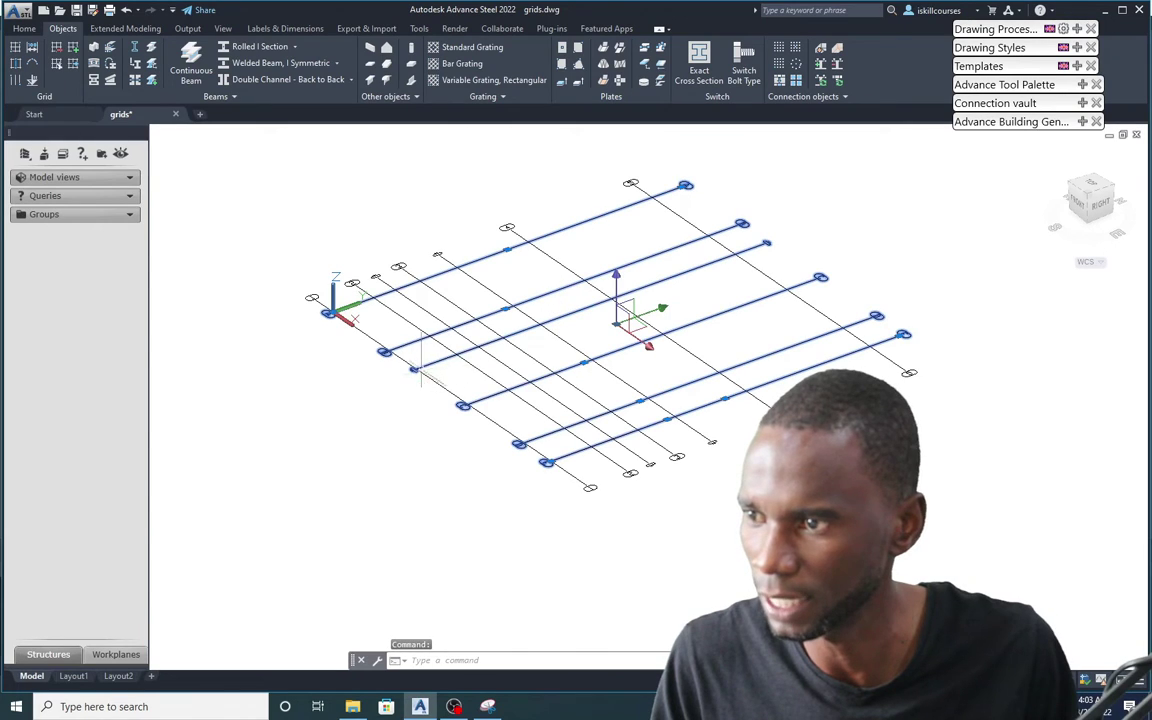
pyautogui.scroll(2, 413, 369)
pyautogui.click(510, 470)
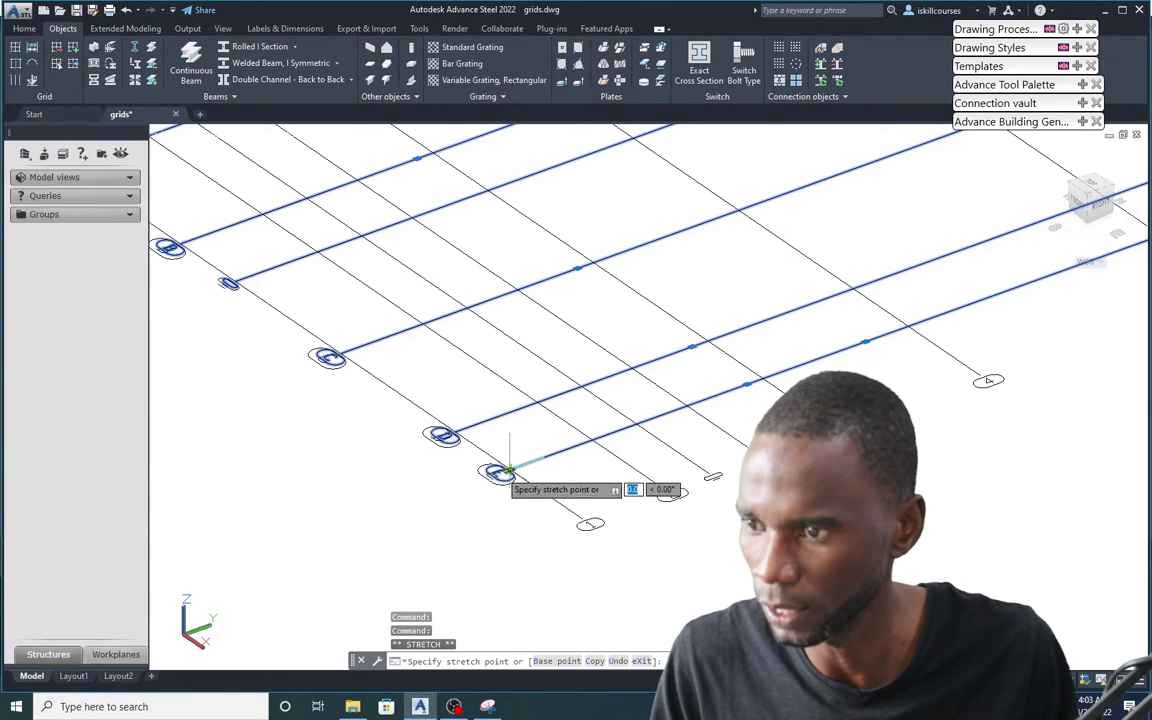
pyautogui.press('Escape')
# Examine the balloons of the secondary grid lines on either side of grid line 3
pyautogui.scroll(-5, 325, 345)
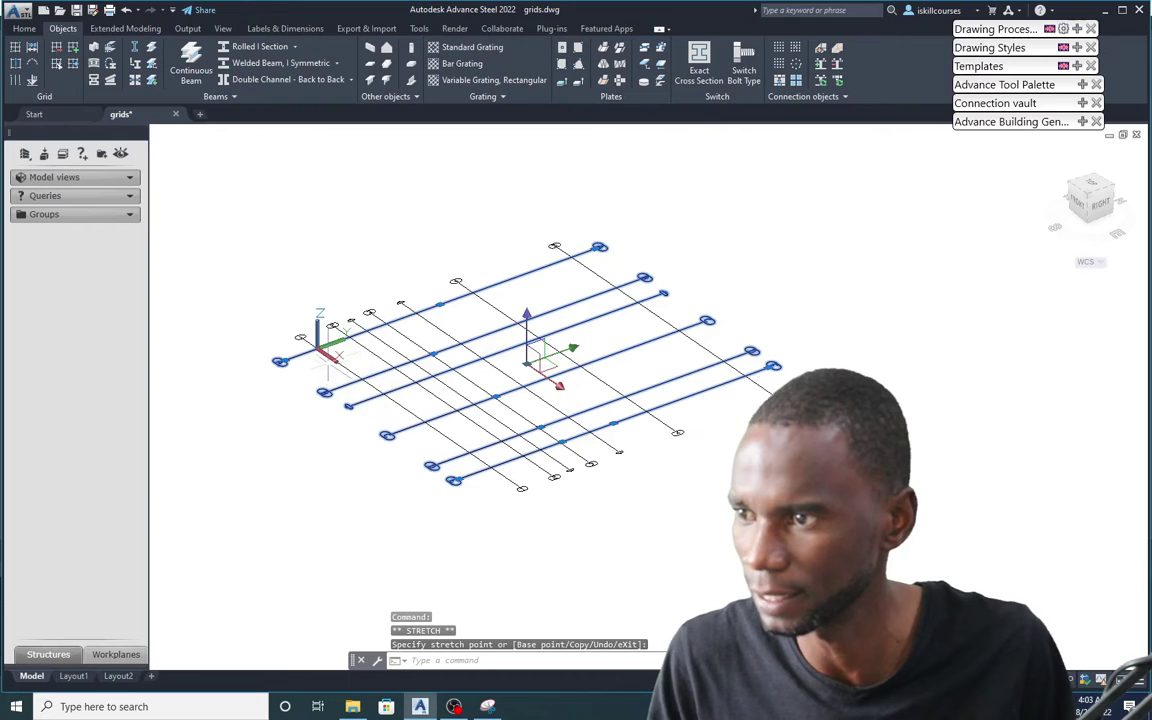
pyautogui.scroll(6, 690, 455)
pyautogui.scroll(-4, 690, 455)
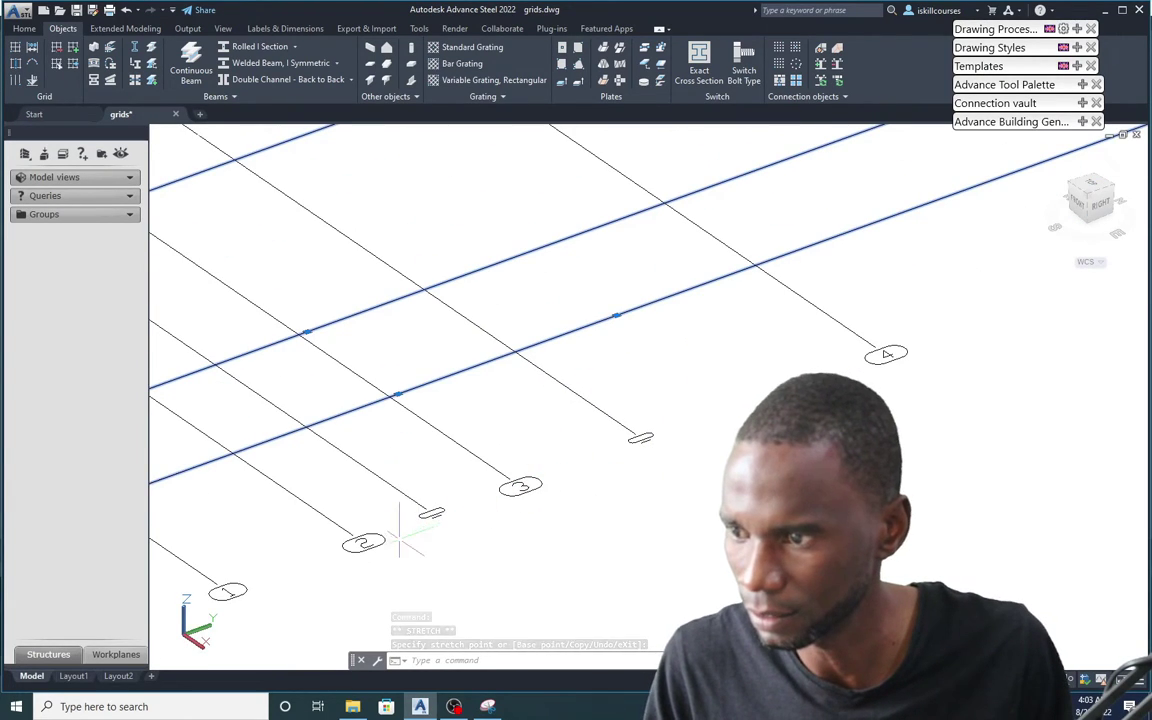
pyautogui.scroll(3, 640, 435)
pyautogui.scroll(-4, 638, 435)
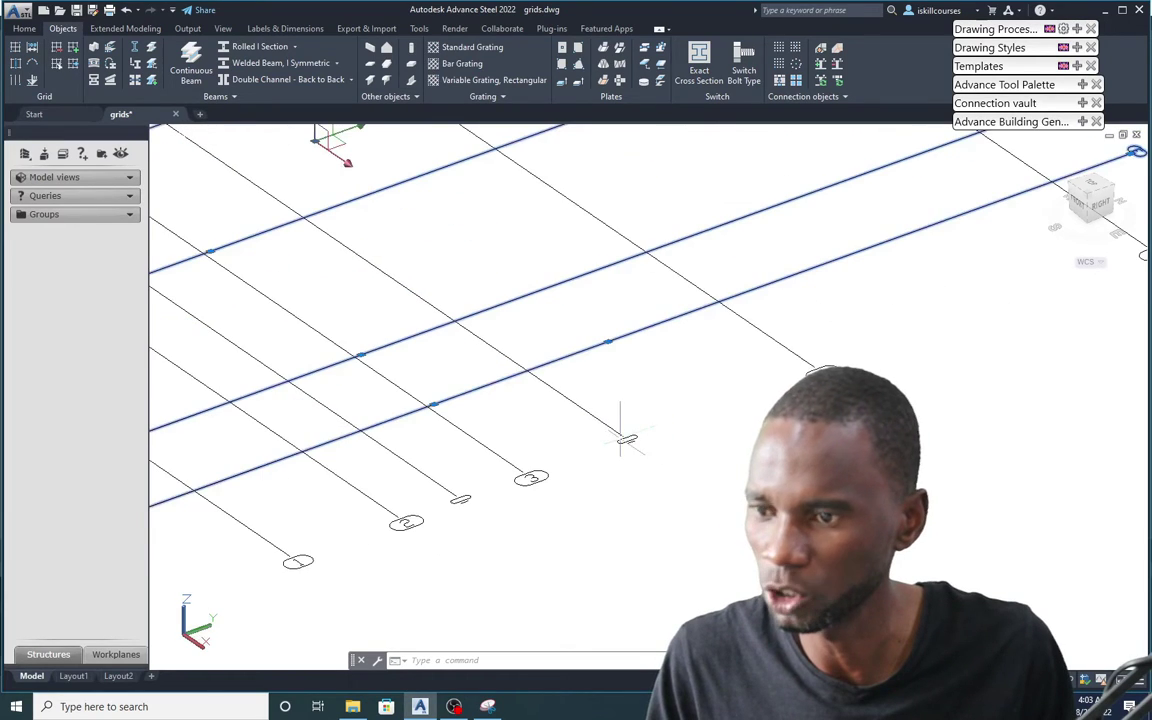
pyautogui.scroll(-3, 501, 360)
pyautogui.scroll(-2, 560, 400)
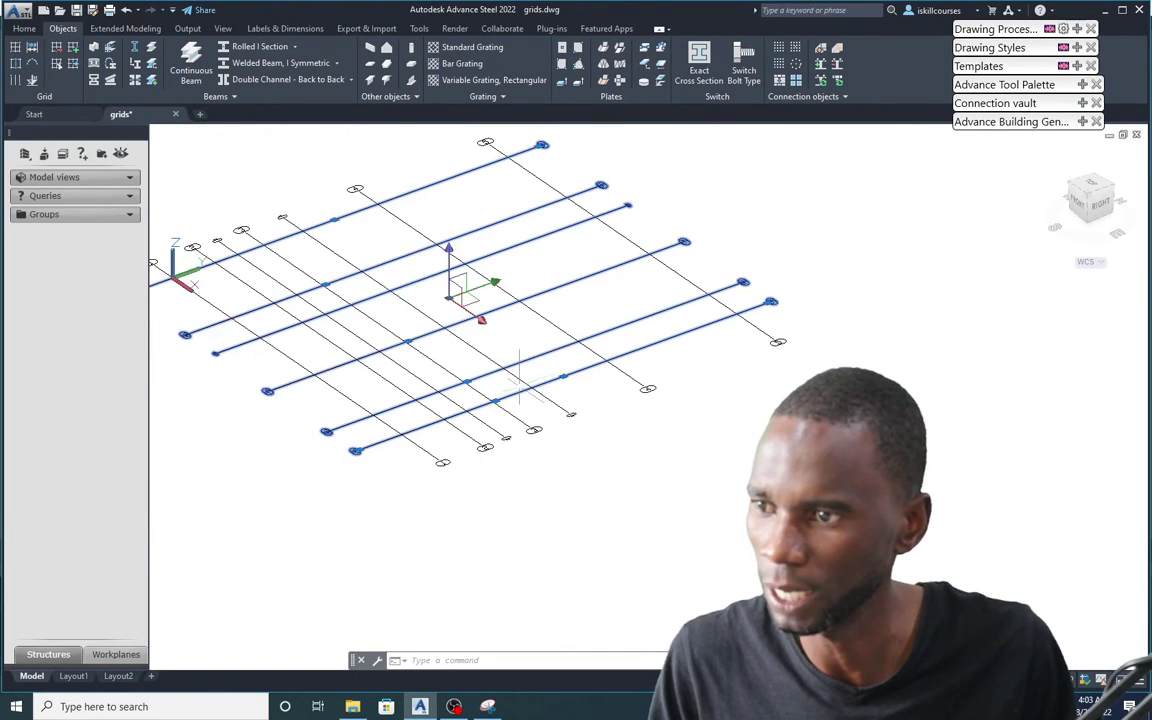
# Review the Side 1 and Side 2 secondary line settings of grid line 3, including the main grid label option
pyautogui.click(478, 348)
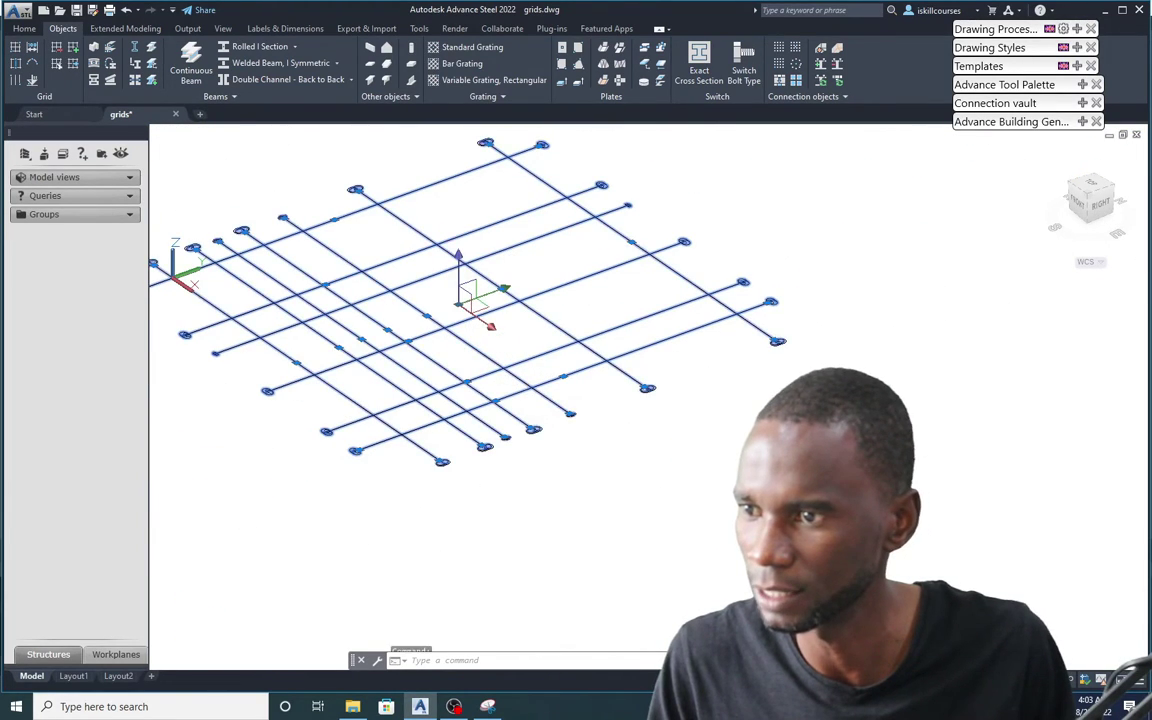
pyautogui.press('Escape')
pyautogui.doubleClick(482, 360)
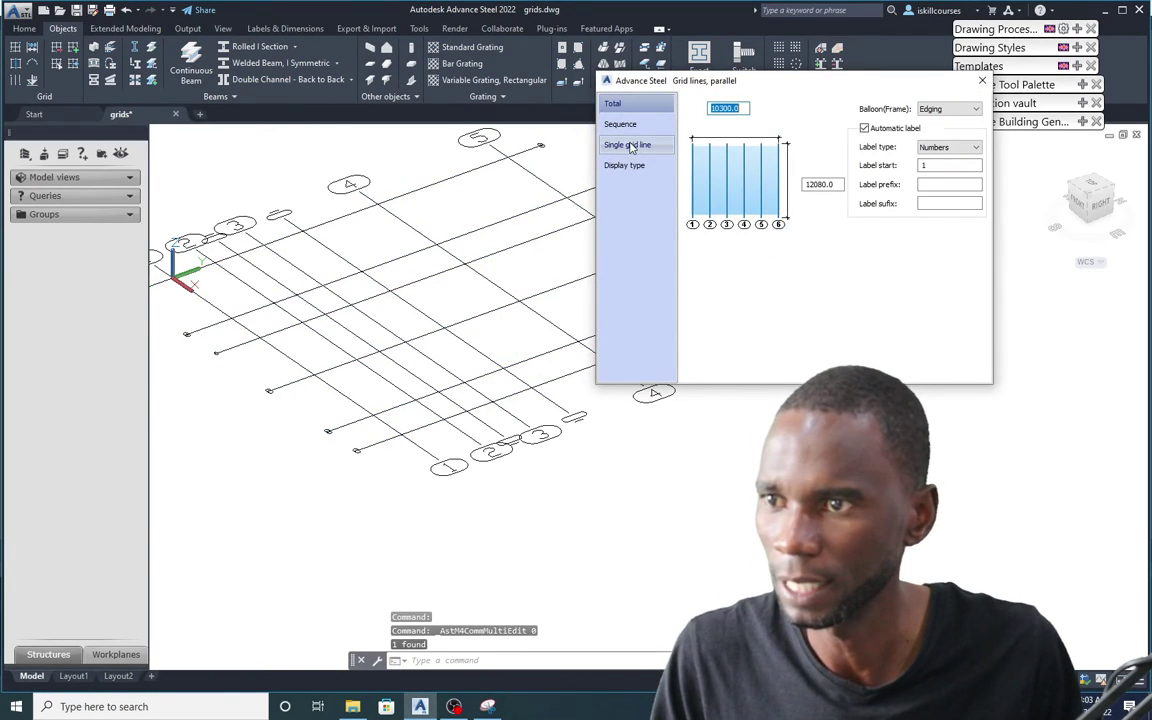
pyautogui.click(631, 148)
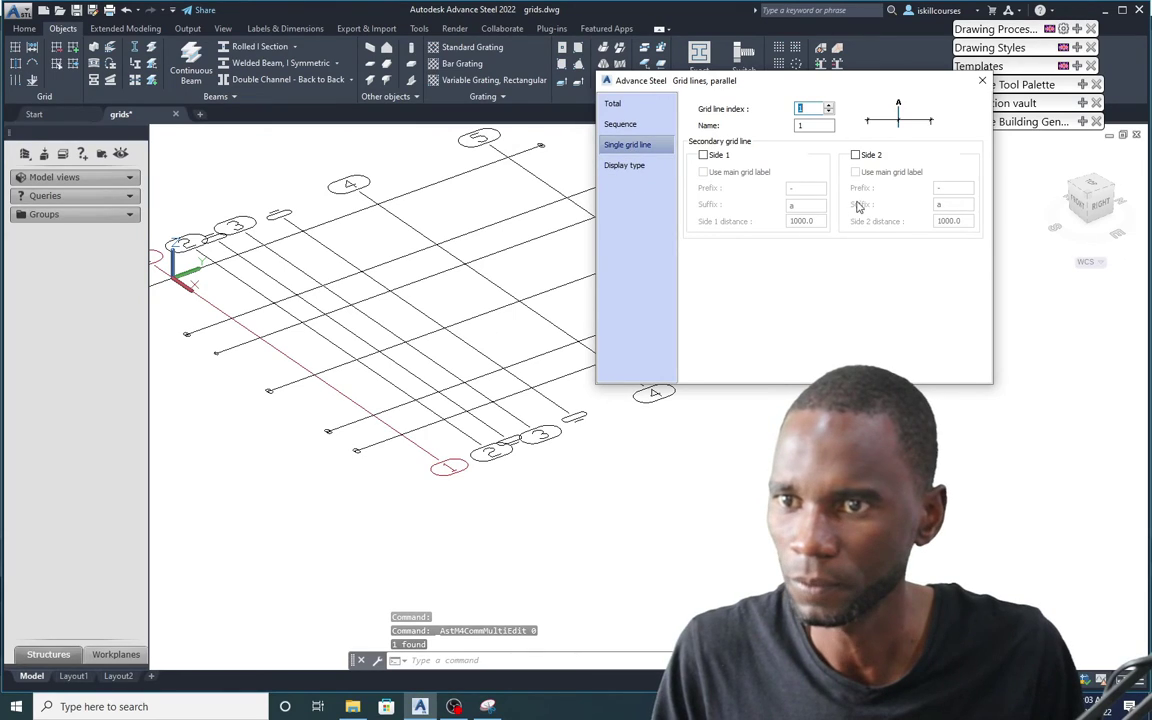
pyautogui.click(828, 106)
pyautogui.click(828, 105)
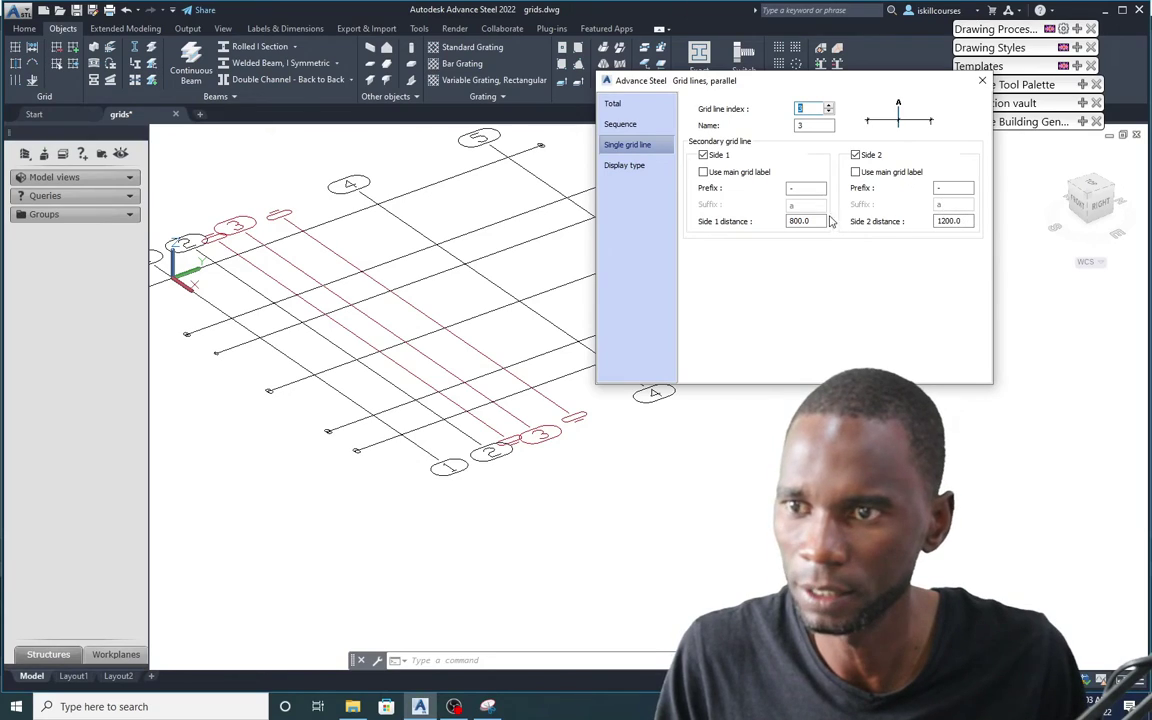
pyautogui.click(704, 172)
pyautogui.click(704, 172)
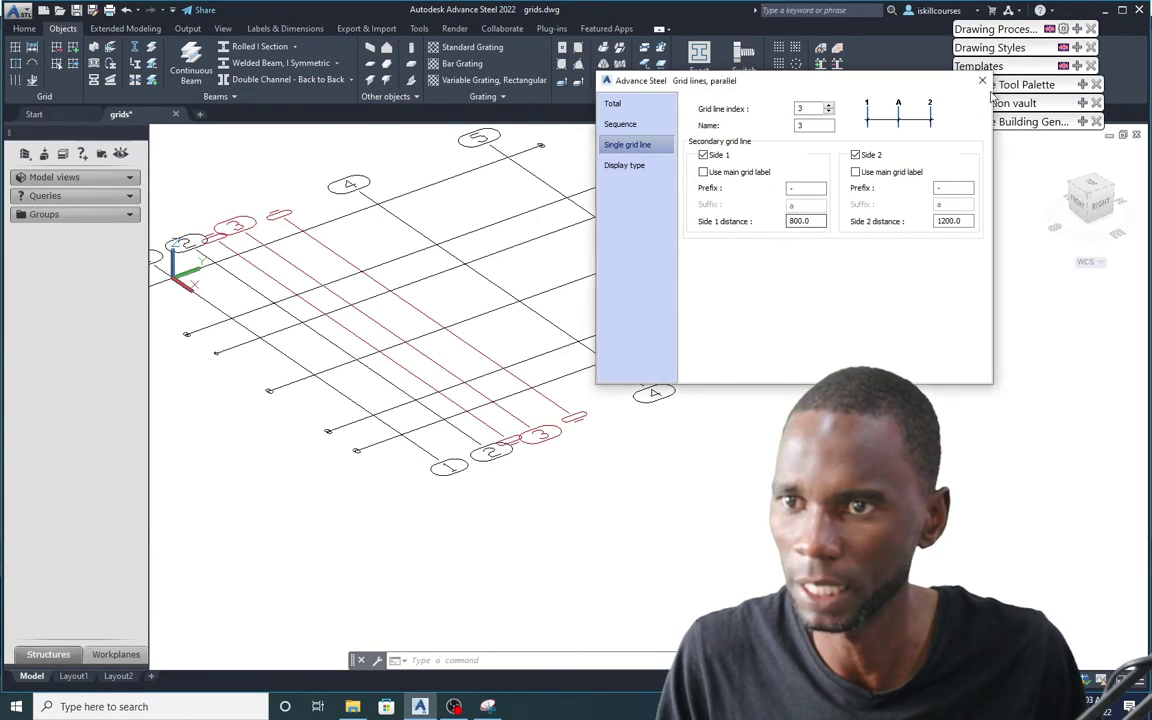
pyautogui.click(981, 80)
pyautogui.scroll(-3, 512, 415)
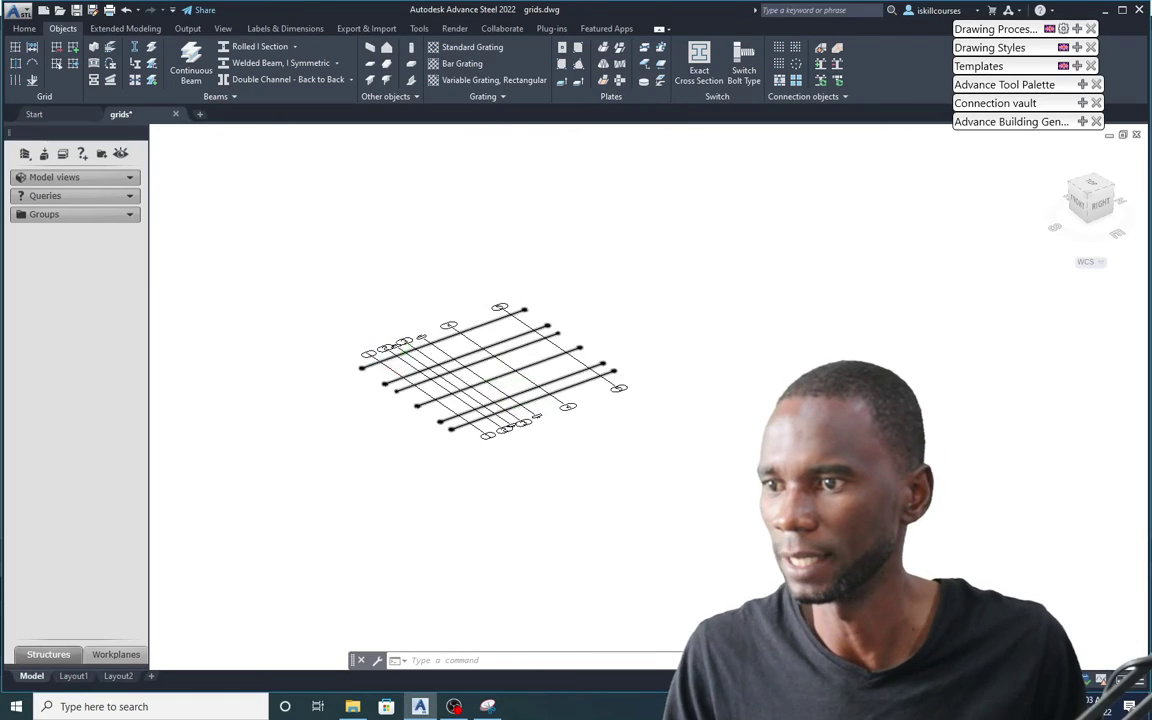
pyautogui.scroll(3, 476, 388)
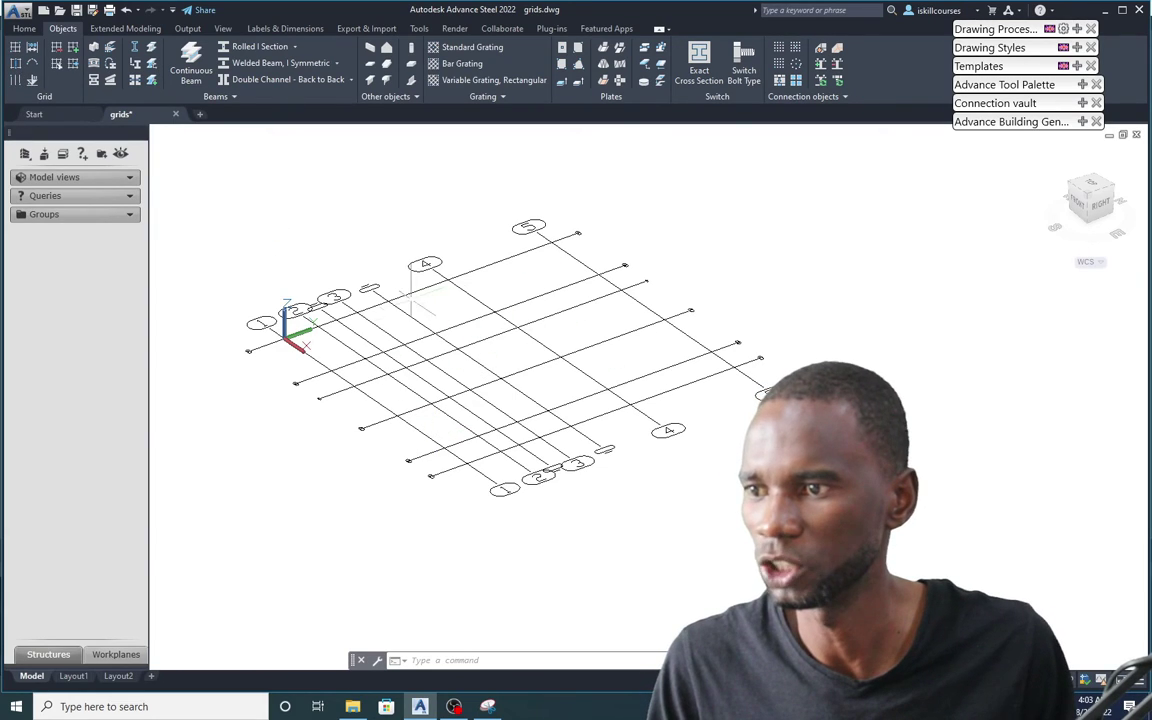
pyautogui.scroll(3, 490, 345)
pyautogui.scroll(-2, 486, 361)
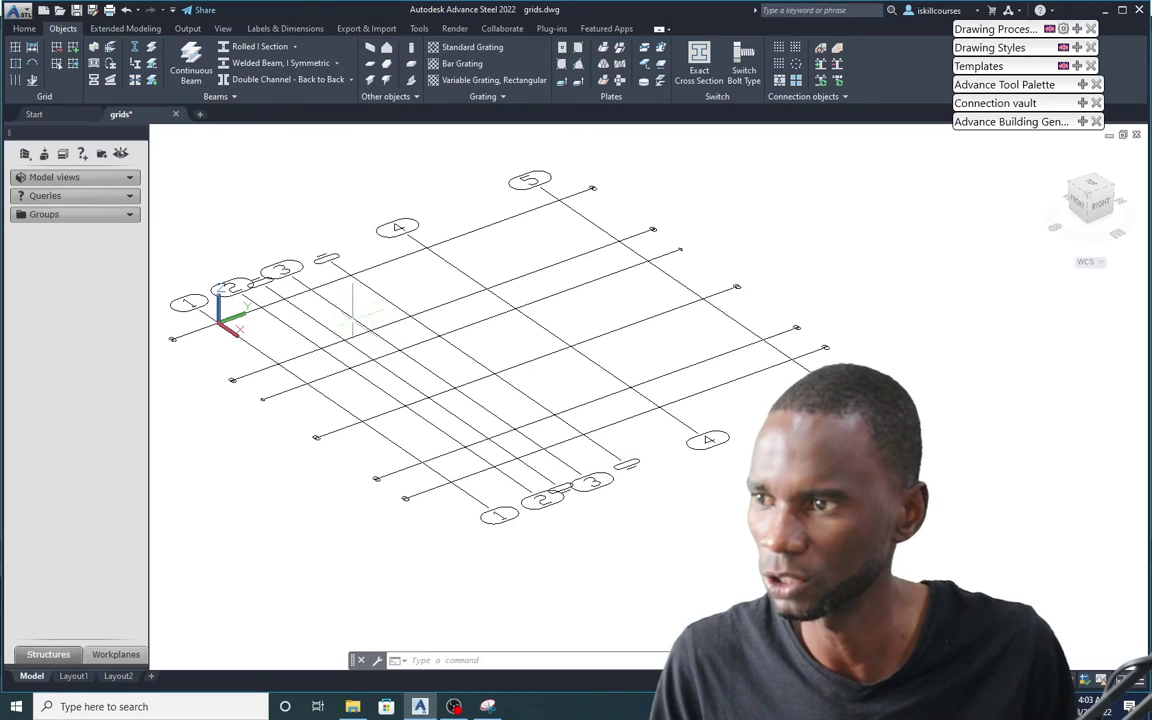
pyautogui.click(18, 64)
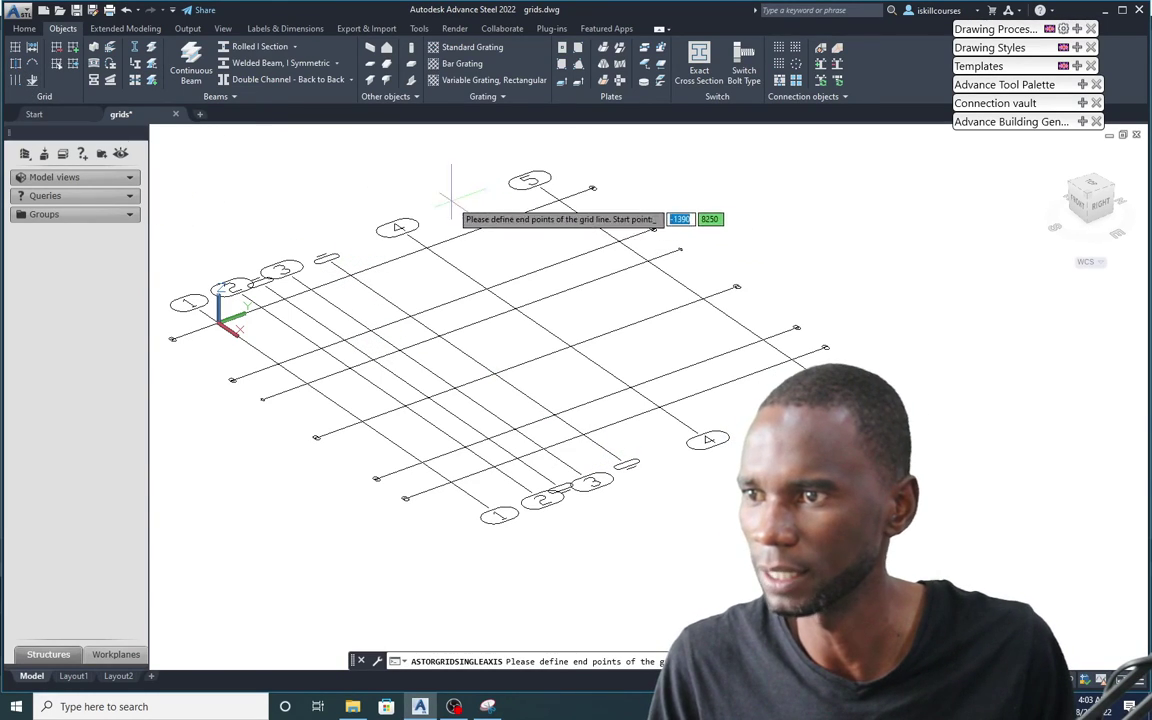
pyautogui.press('Escape')
pyautogui.scroll(3, 476, 360)
pyautogui.scroll(-4, 450, 350)
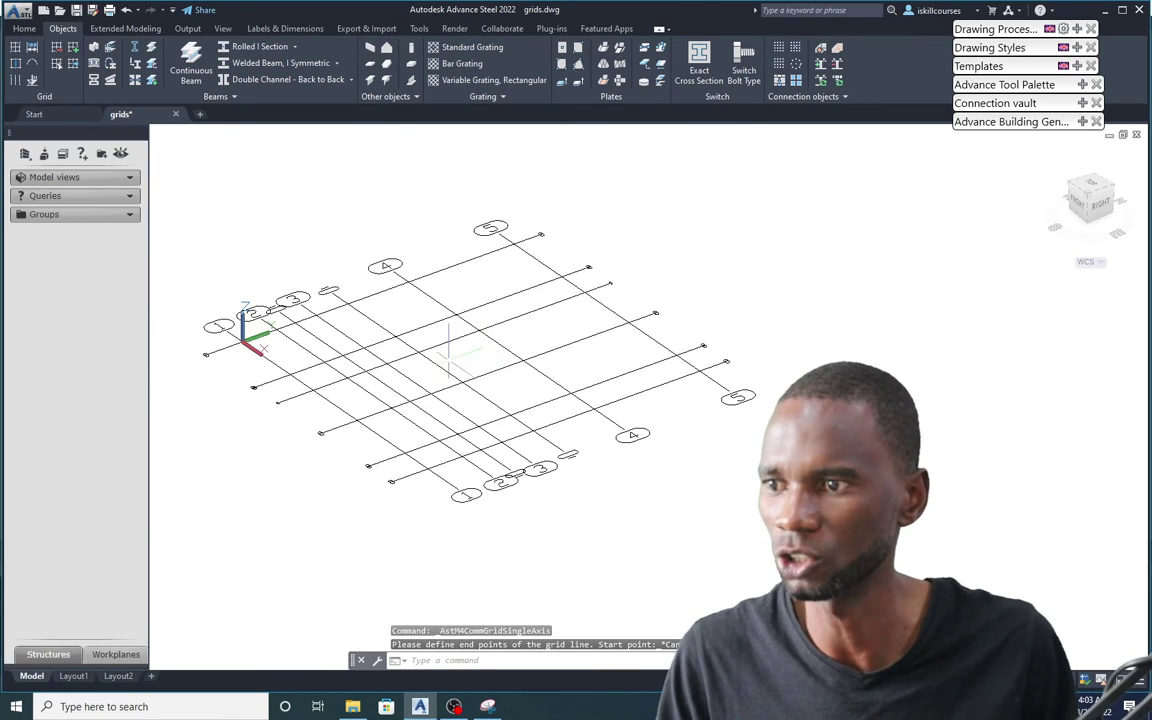
pyautogui.scroll(2, 452, 352)
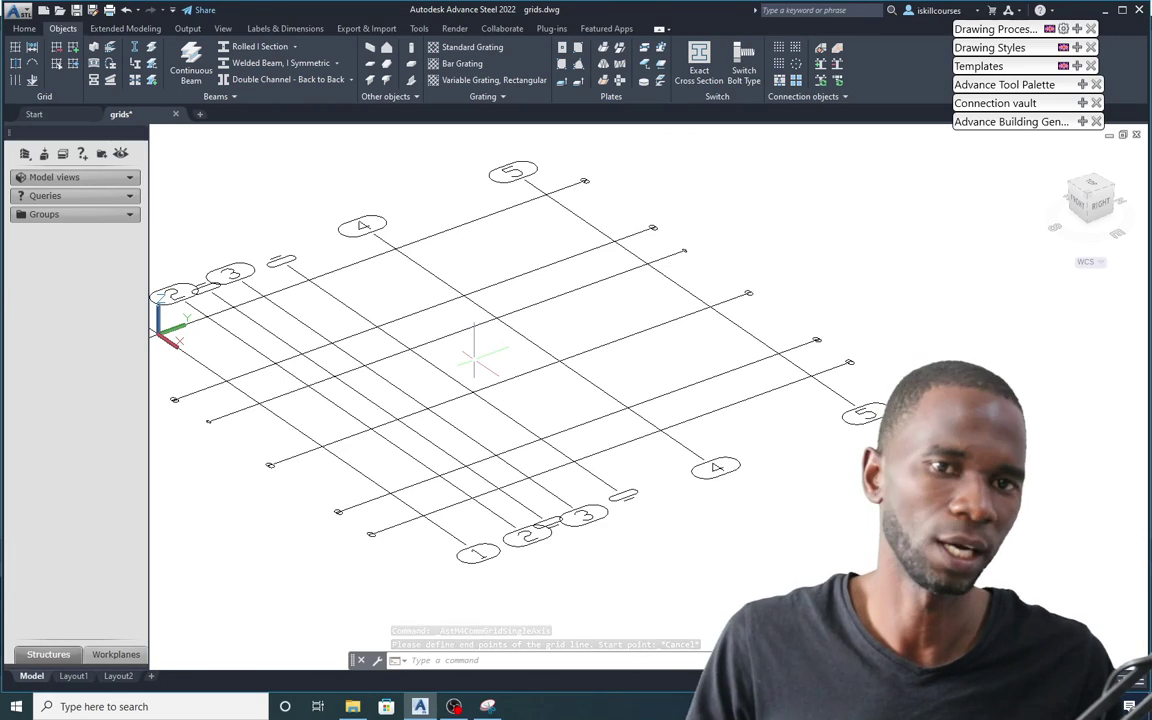
pyautogui.scroll(2, 489, 340)
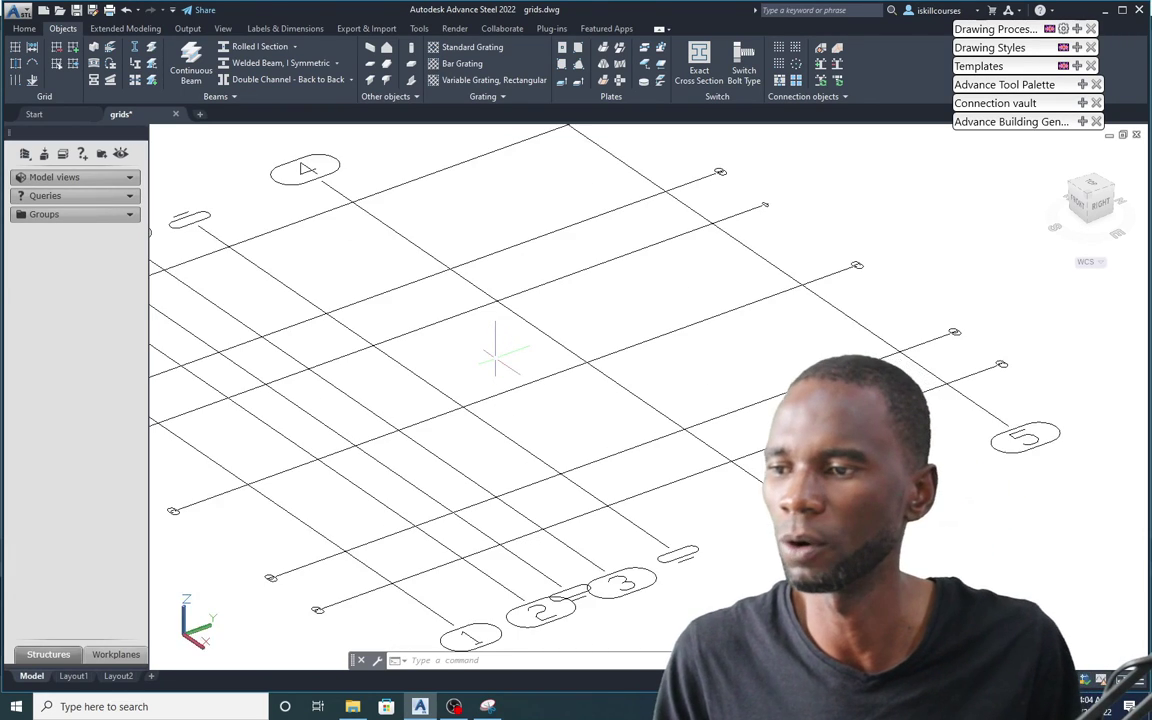